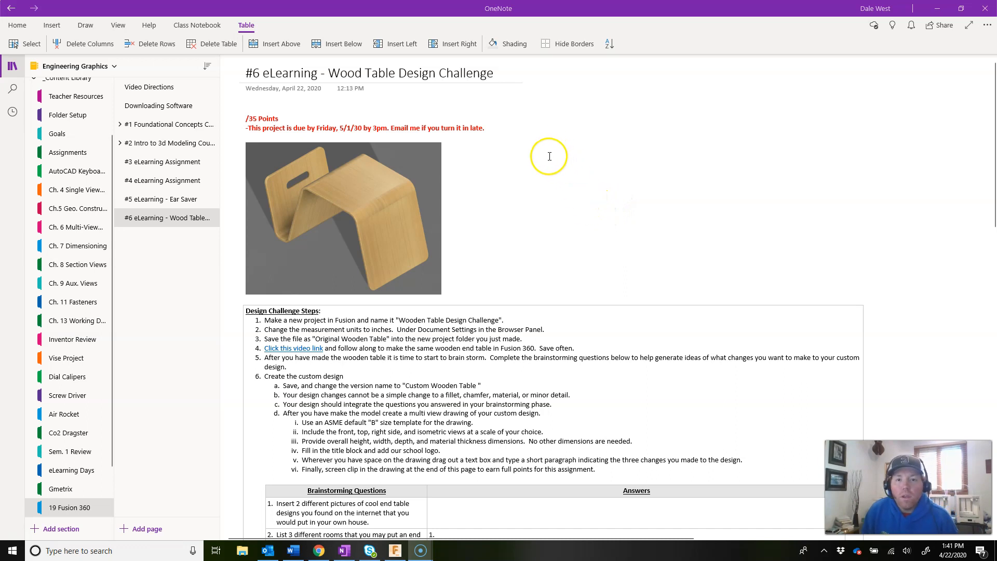
# Read through the Wood Table Design Challenge page, from the design steps to the brainstorming table and the custom drawing area
pyautogui.scroll(-1, 548, 173)
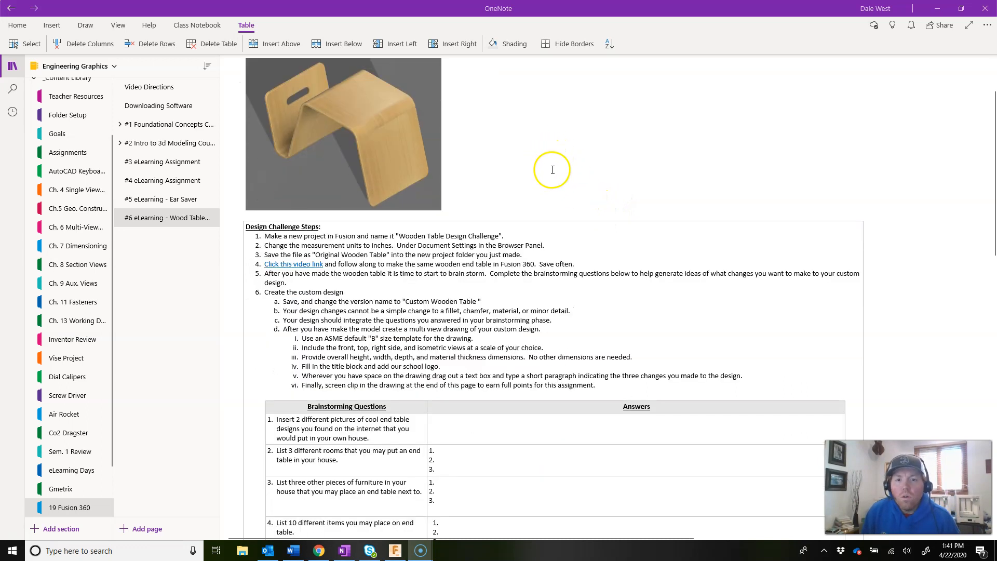
pyautogui.scroll(1, 553, 170)
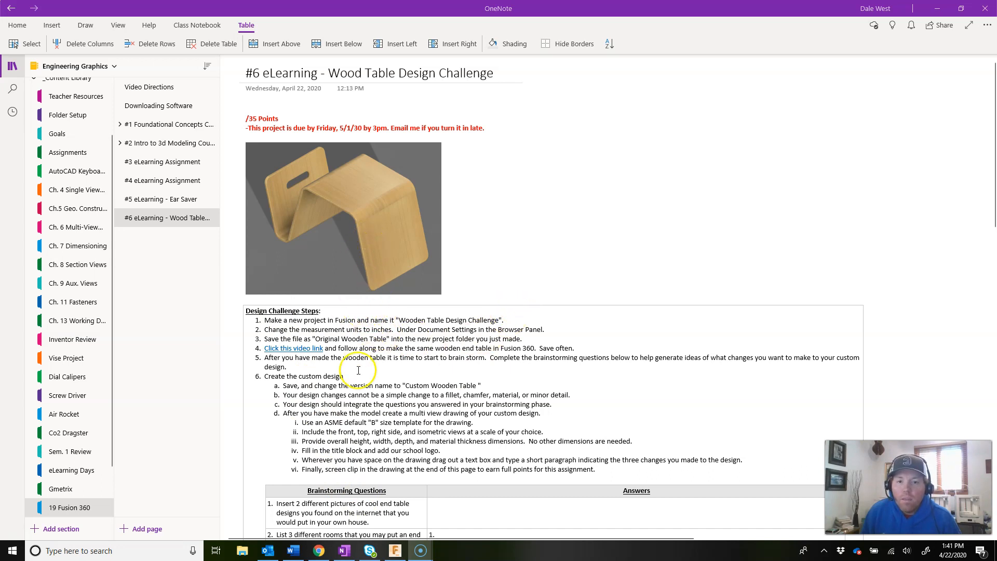
pyautogui.scroll(-5, 374, 336)
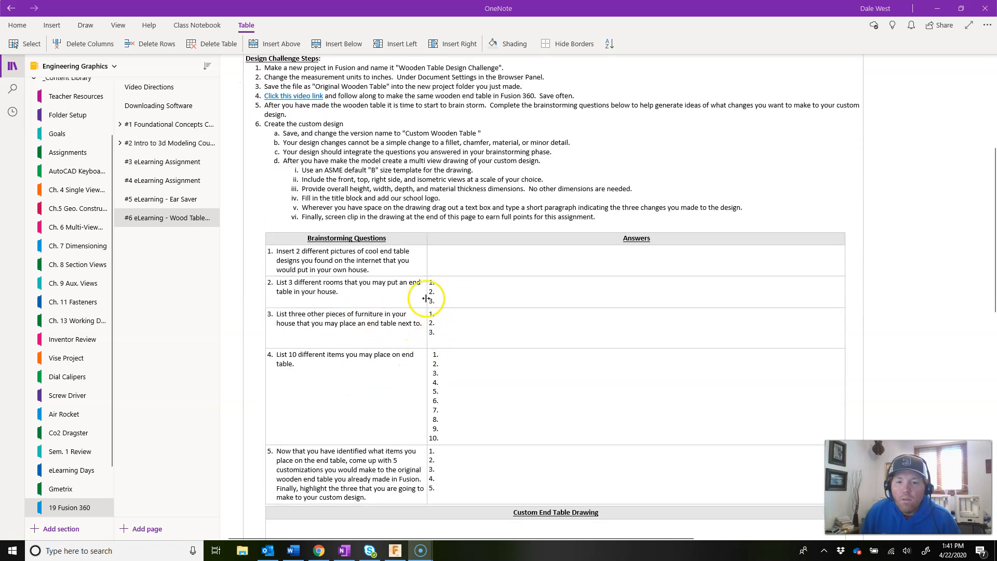
pyautogui.scroll(3, 452, 467)
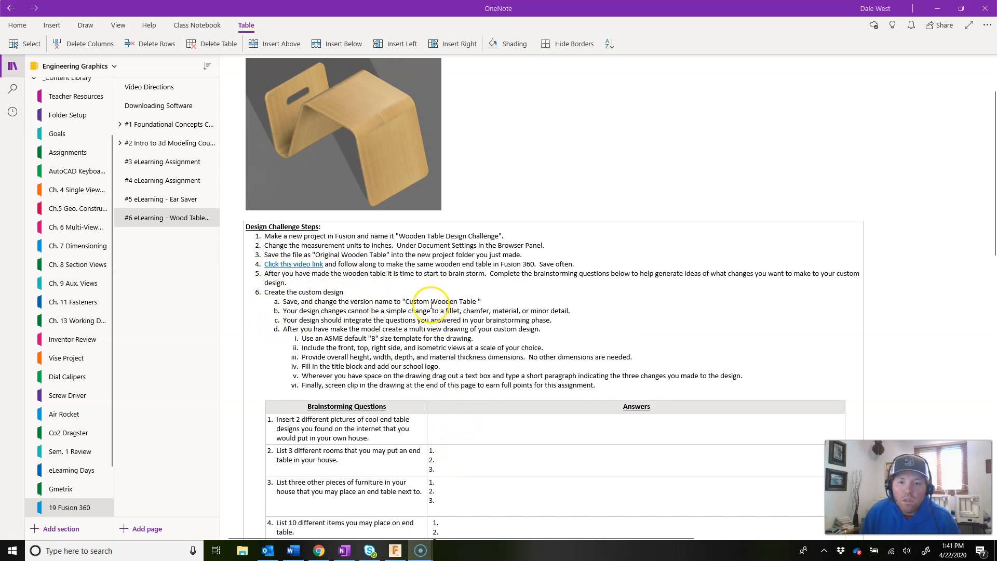
pyautogui.scroll(-1, 367, 363)
pyautogui.scroll(-5, 367, 363)
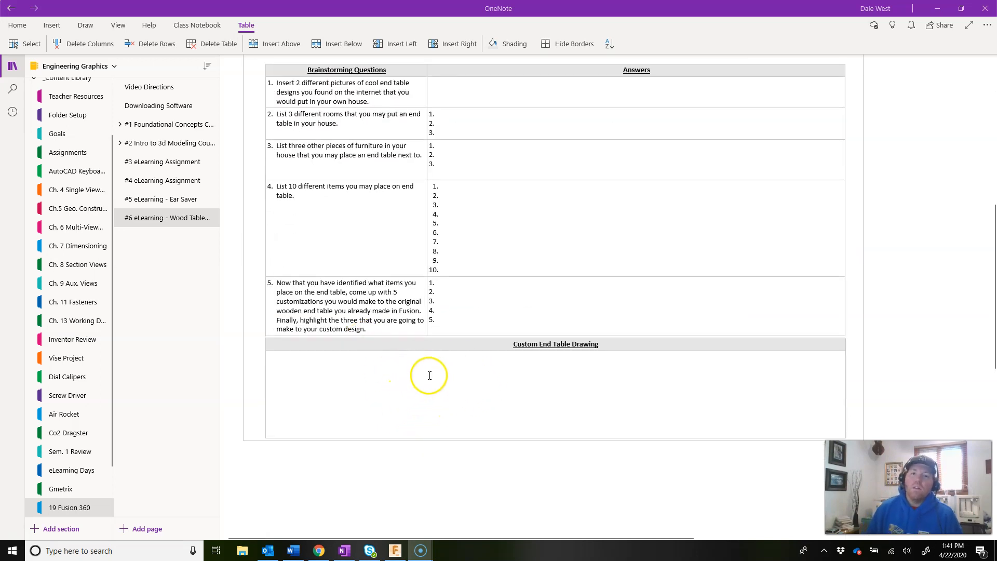
pyautogui.scroll(4, 425, 391)
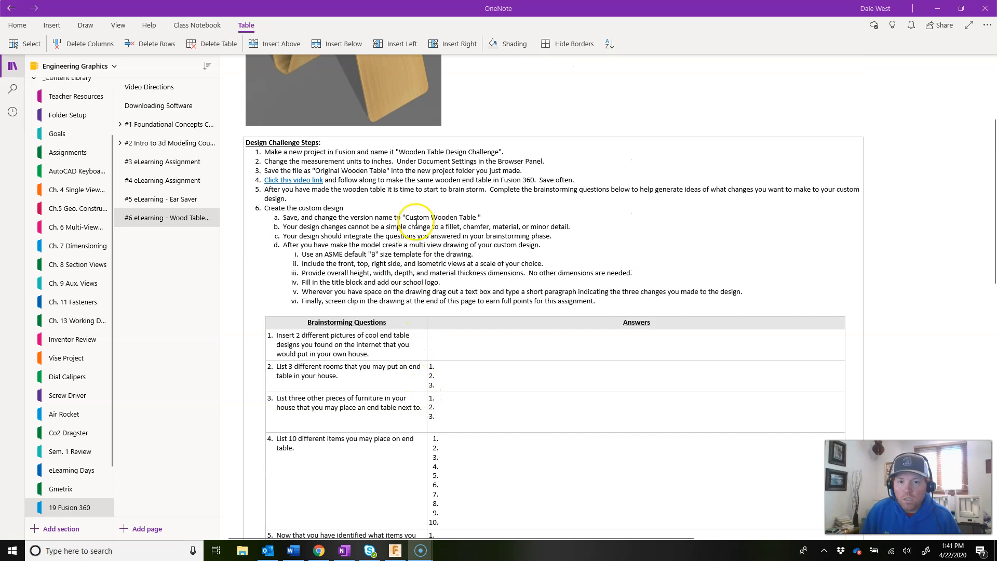
pyautogui.scroll(3, 416, 222)
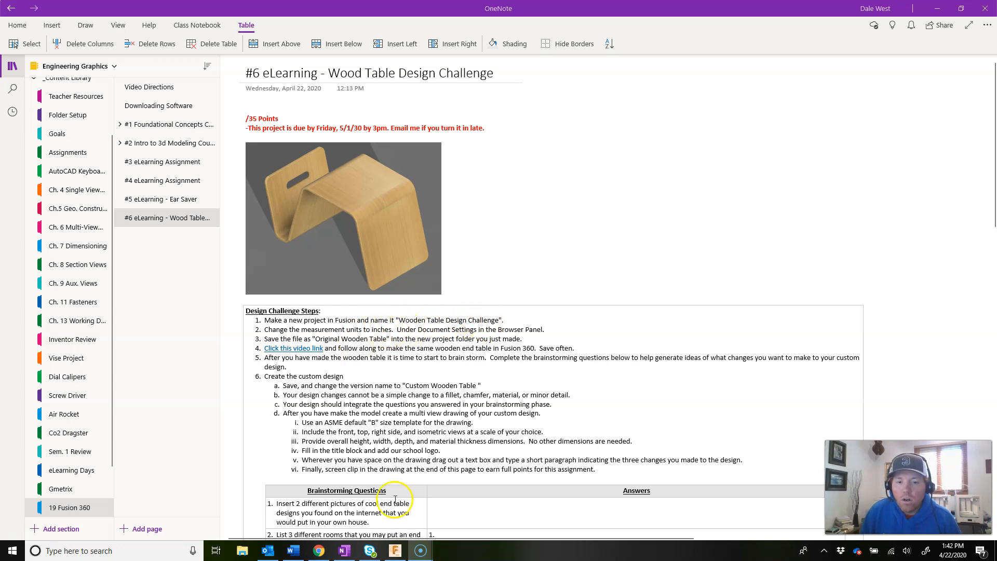
# Switch to Fusion 360 and try to create a new project named "Wooden Table Design Challenge"
pyautogui.click(396, 552)
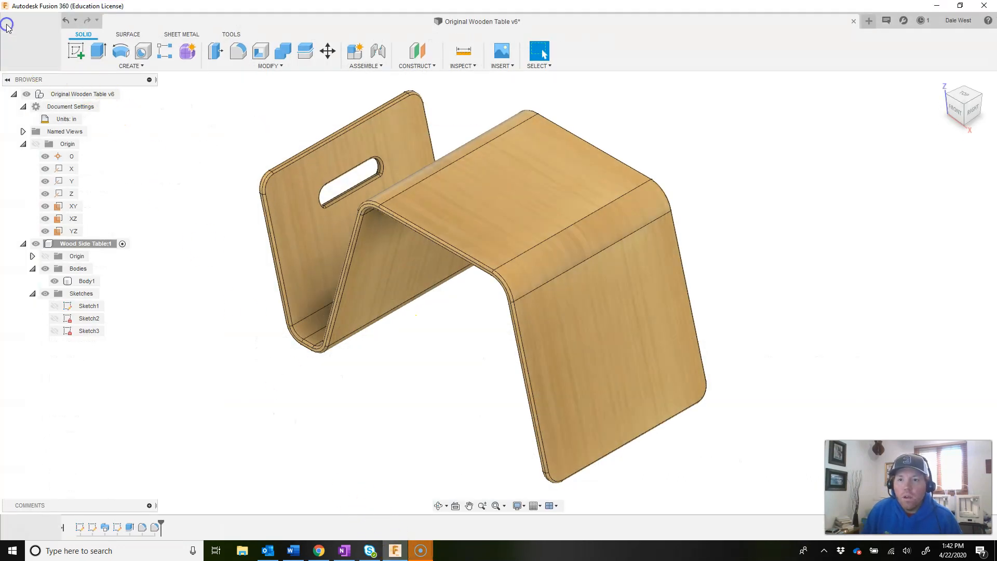
pyautogui.click(8, 21)
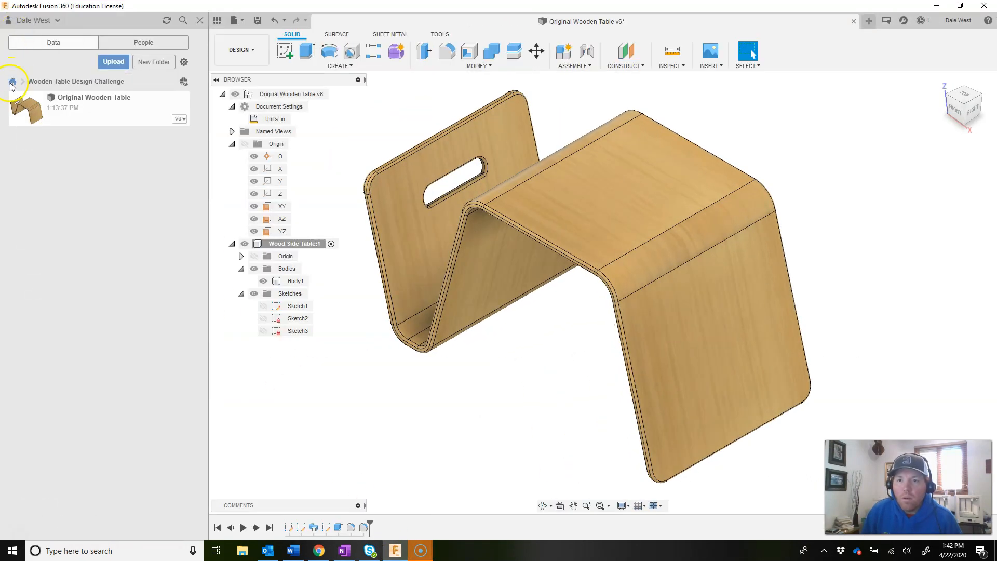
pyautogui.click(12, 83)
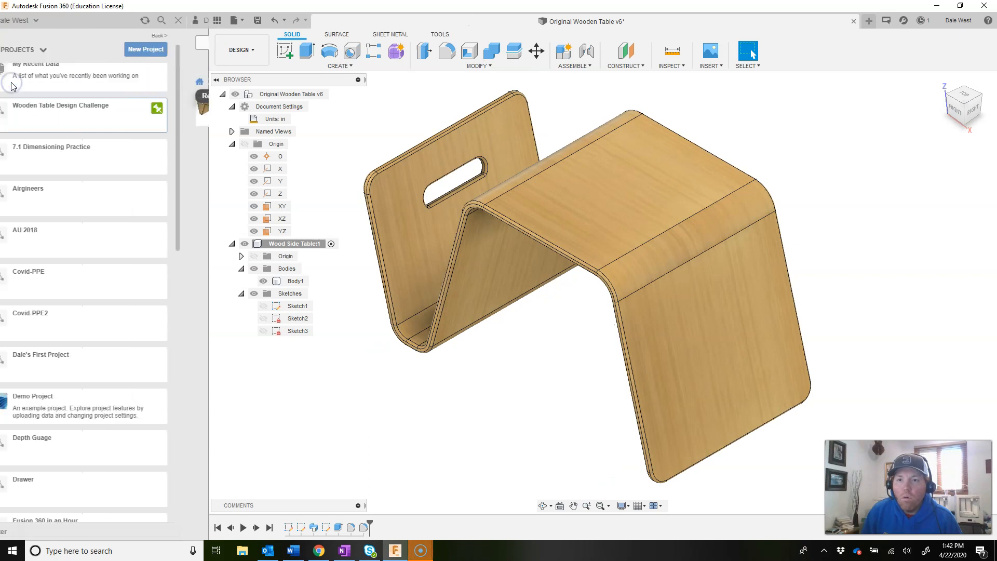
pyautogui.click(164, 50)
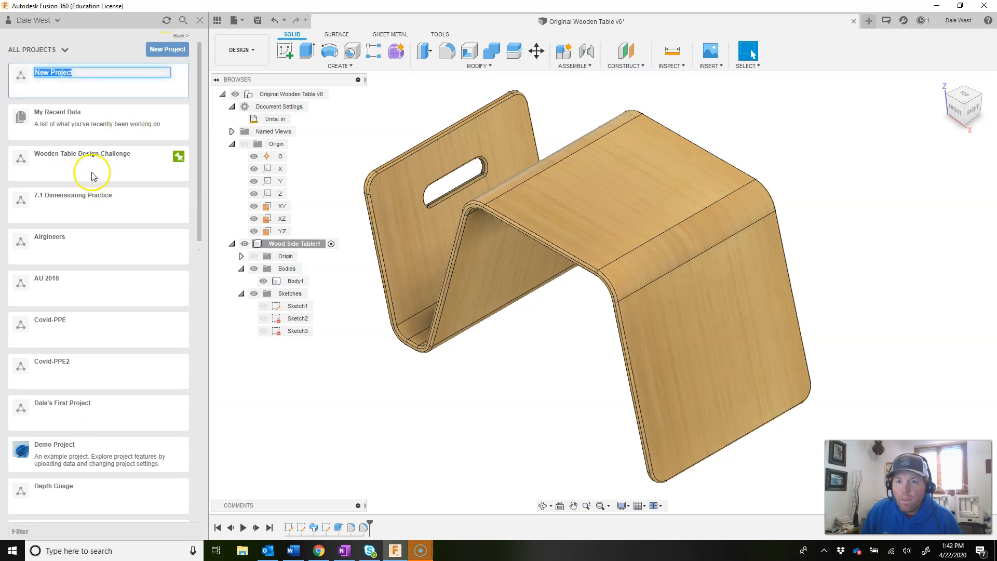
pyautogui.write('Wooden Table Design Challenge')
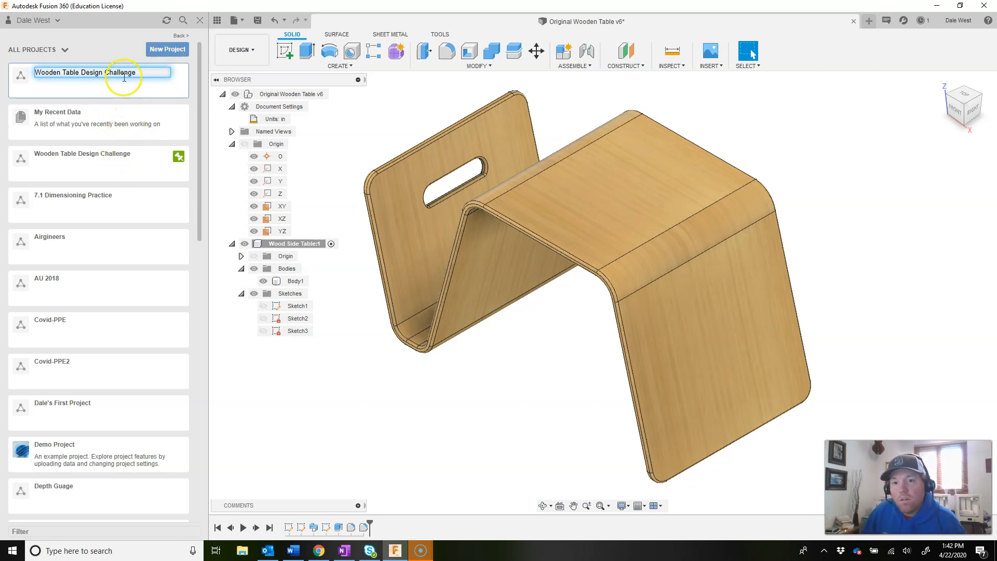
pyautogui.press('Return')
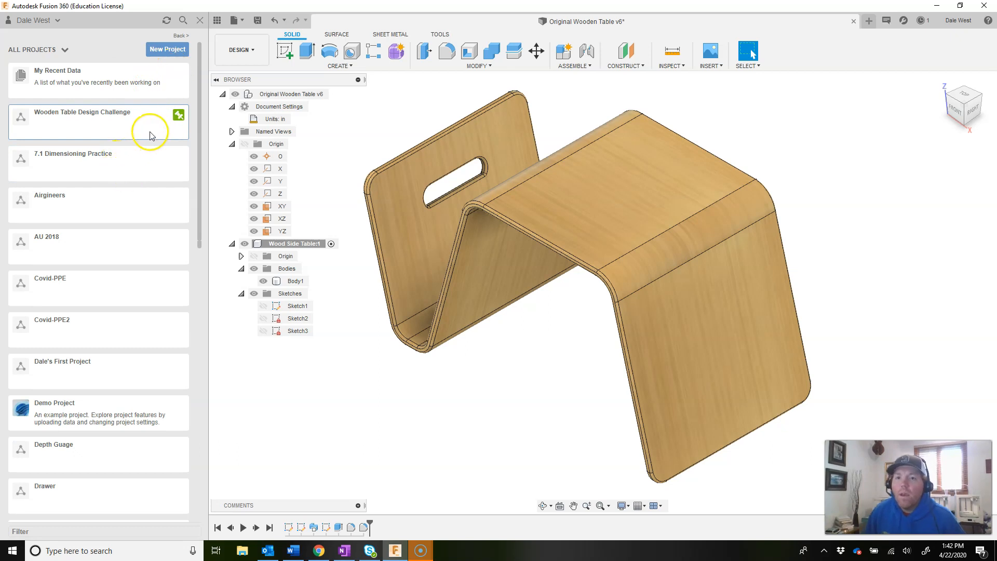
# Look through the project list, open the Wooden Table Design Challenge project to view its contents, and close the project data view
pyautogui.scroll(-12, 140, 289)
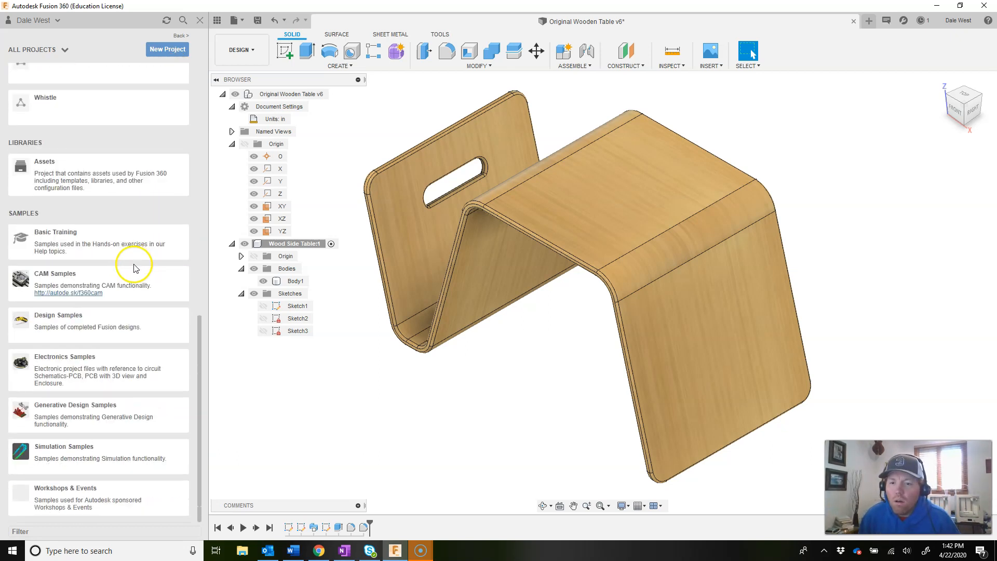
pyautogui.scroll(4, 161, 223)
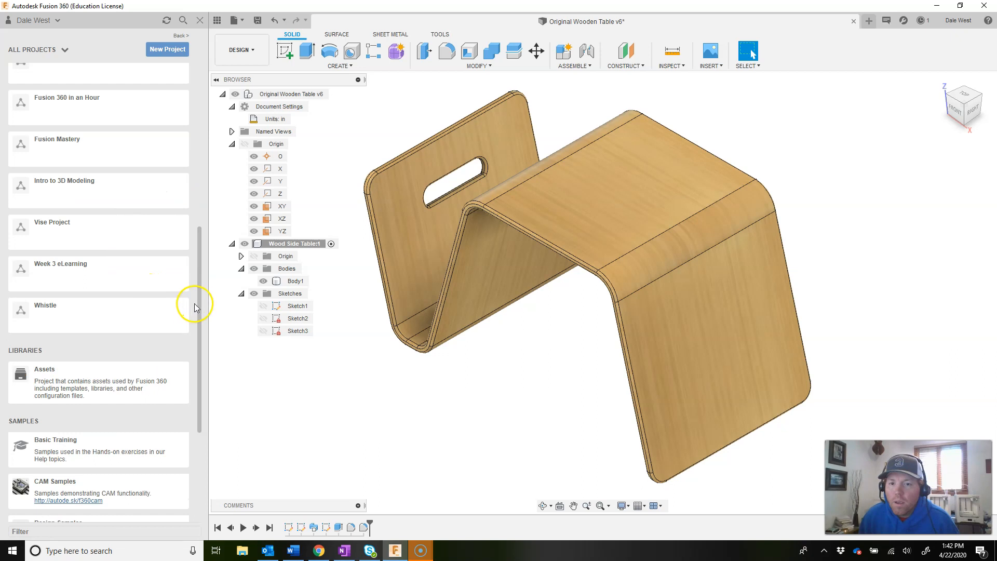
pyautogui.scroll(8, 182, 304)
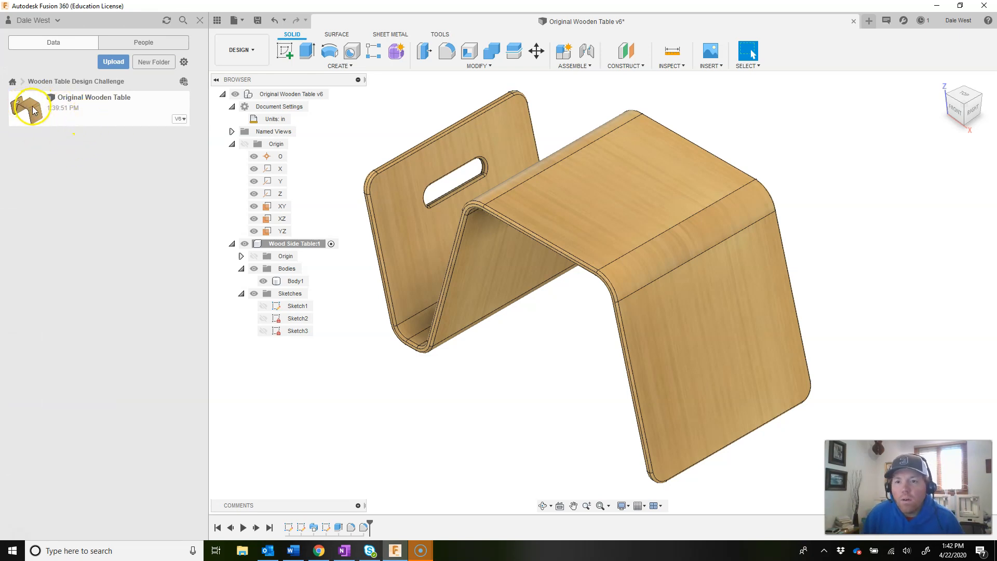
pyautogui.click(516, 175)
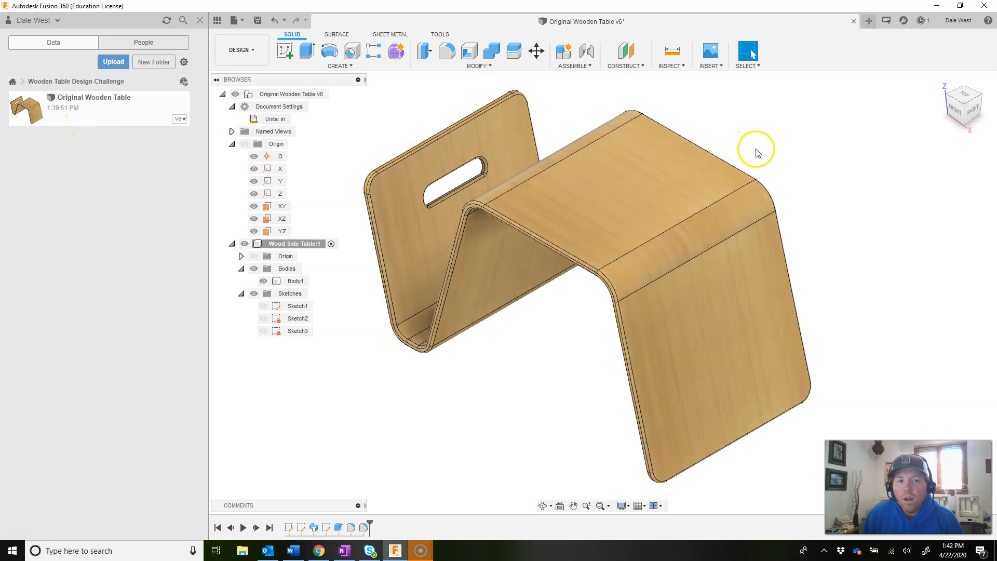
pyautogui.click(739, 150)
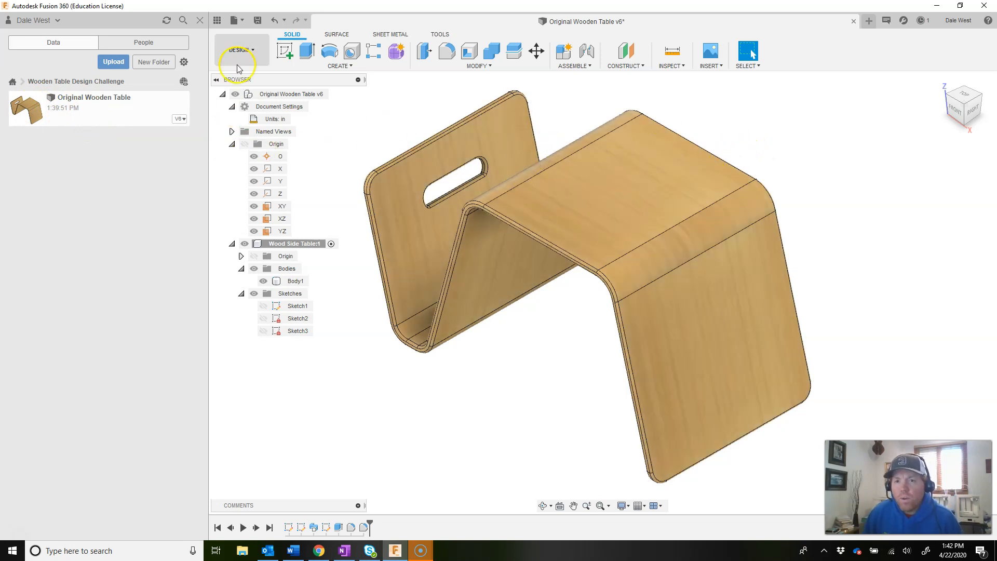
pyautogui.click(218, 21)
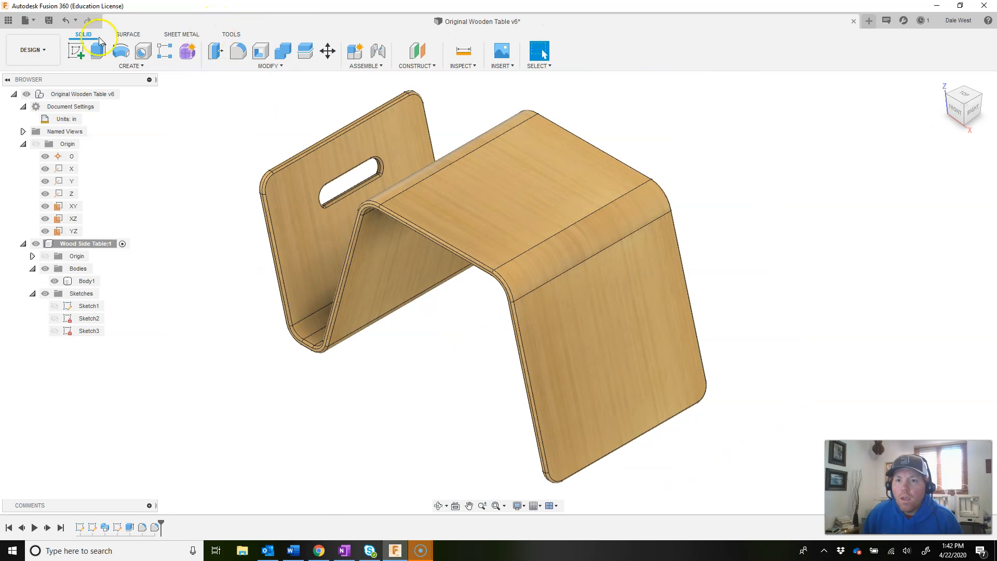
# Start a new design and check in its document settings that the unit type is Inch
pyautogui.click(34, 22)
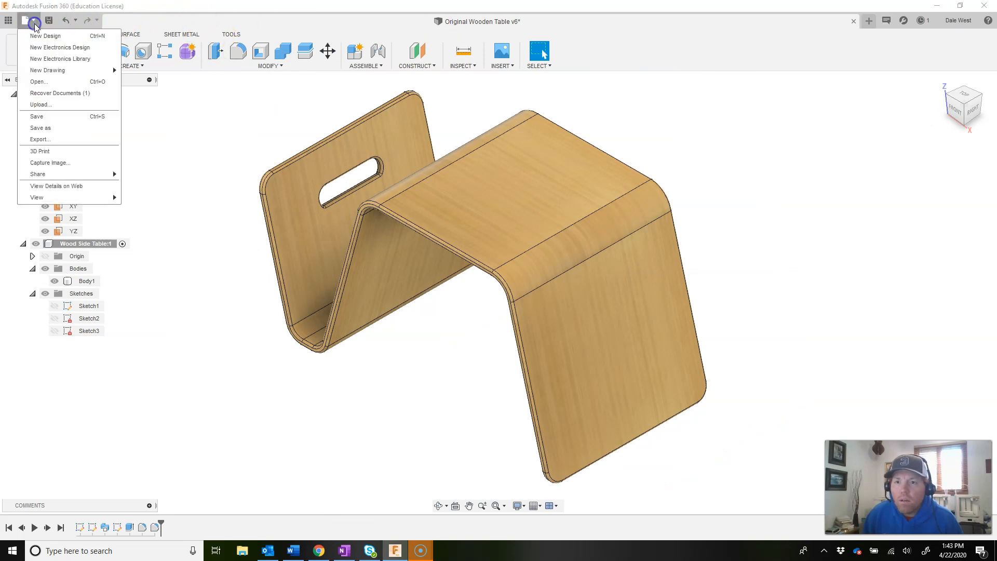
pyautogui.click(44, 35)
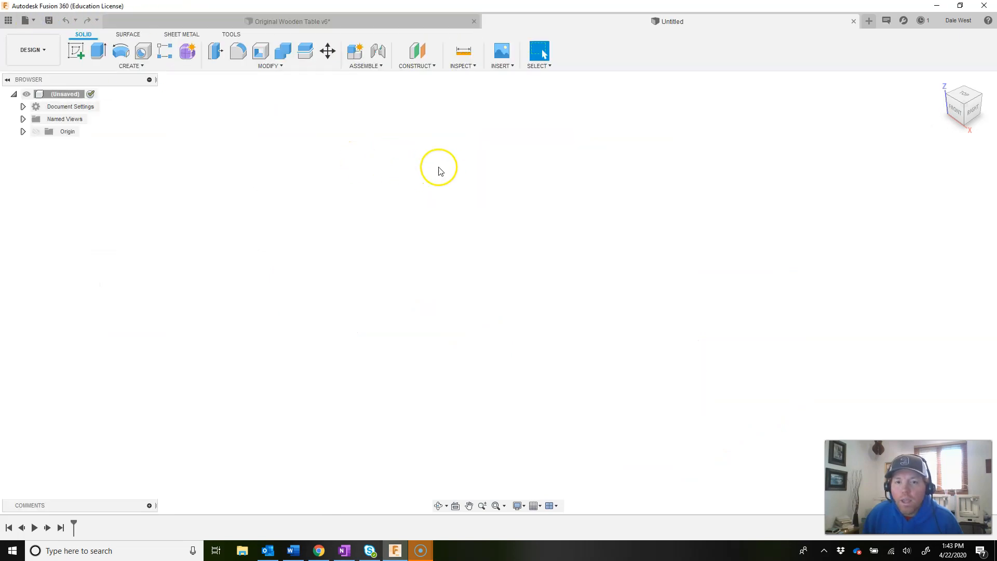
pyautogui.click(23, 107)
pyautogui.moveTo(59, 120)
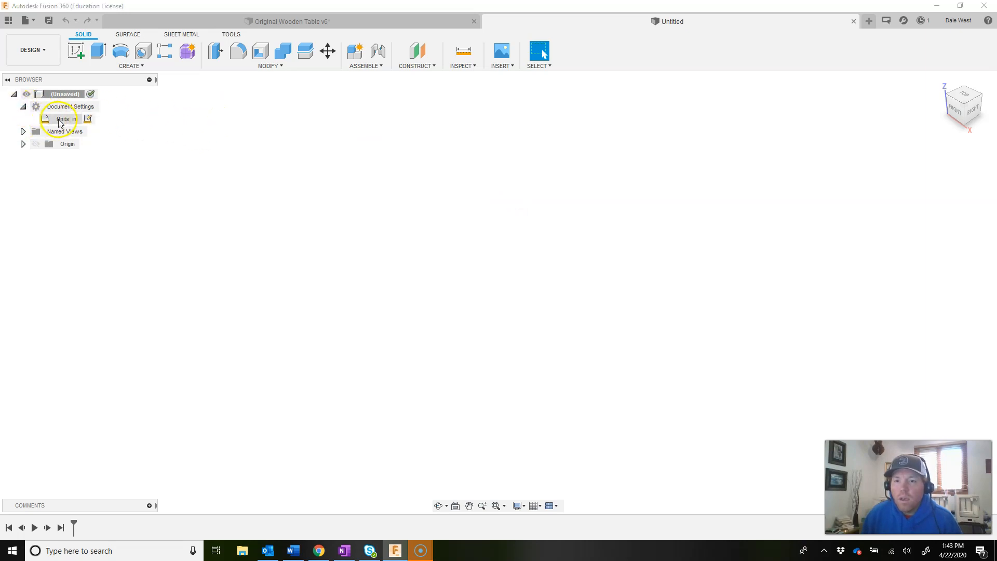
pyautogui.click(87, 120)
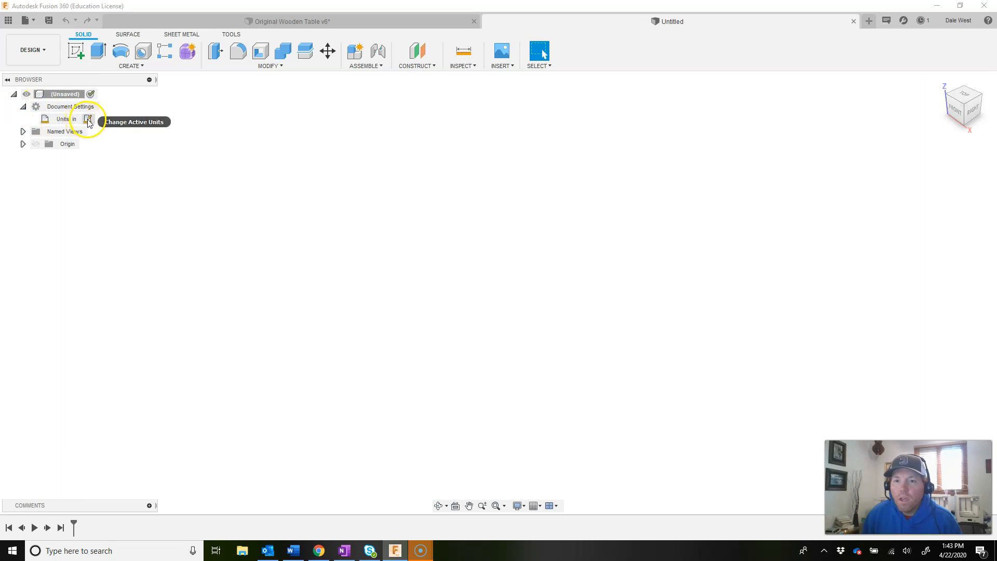
pyautogui.click(88, 120)
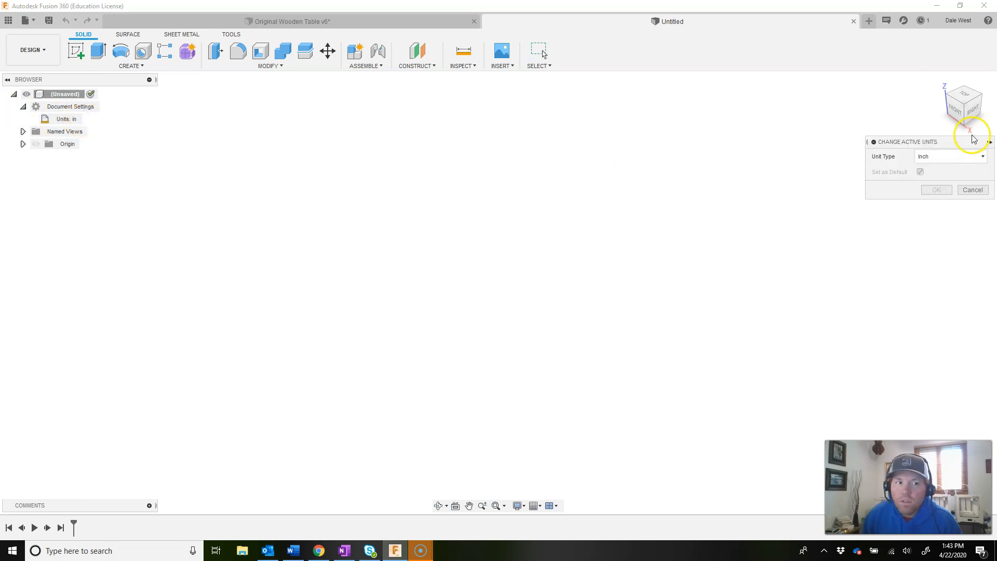
pyautogui.click(964, 157)
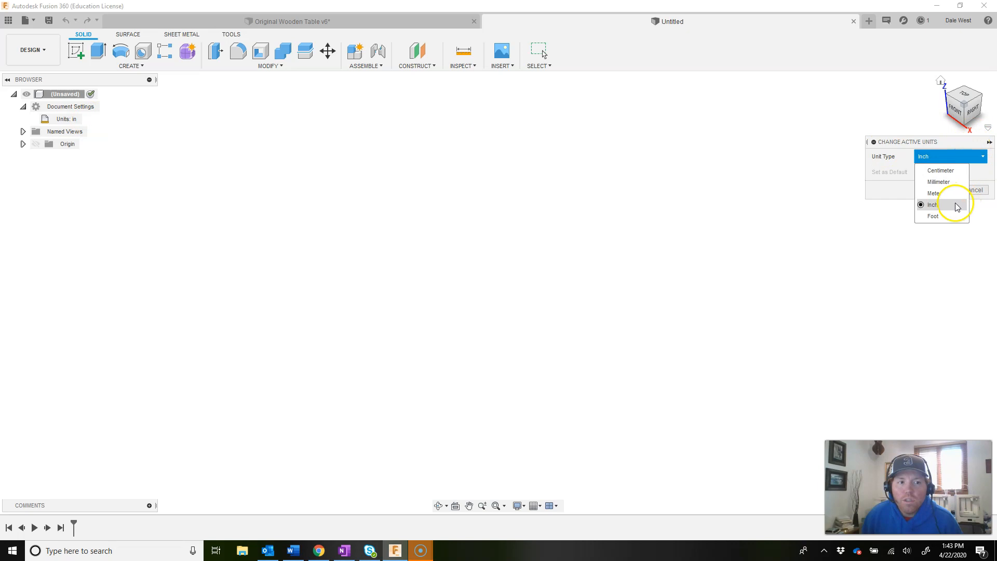
pyautogui.click(939, 143)
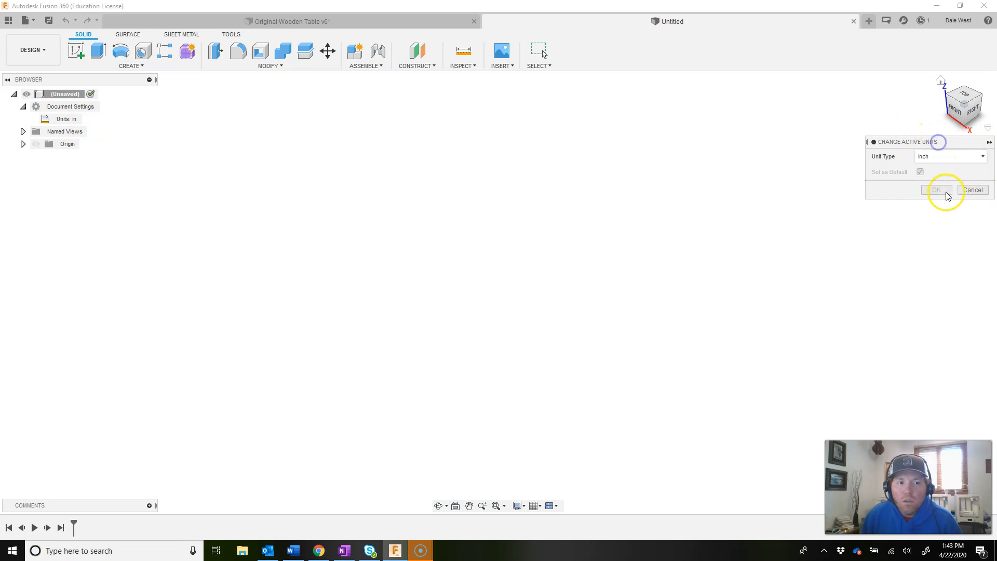
pyautogui.click(946, 190)
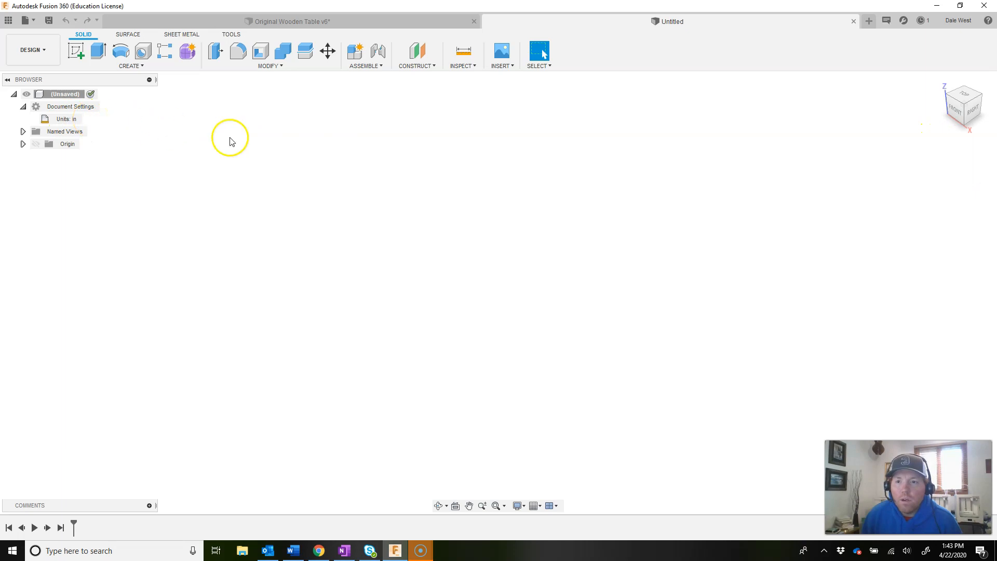
# Check the file-naming instruction in OneNote and save the new Fusion 360 design as "Original Wooden Table2" in the Wooden Table Design Challenge project
pyautogui.click(345, 552)
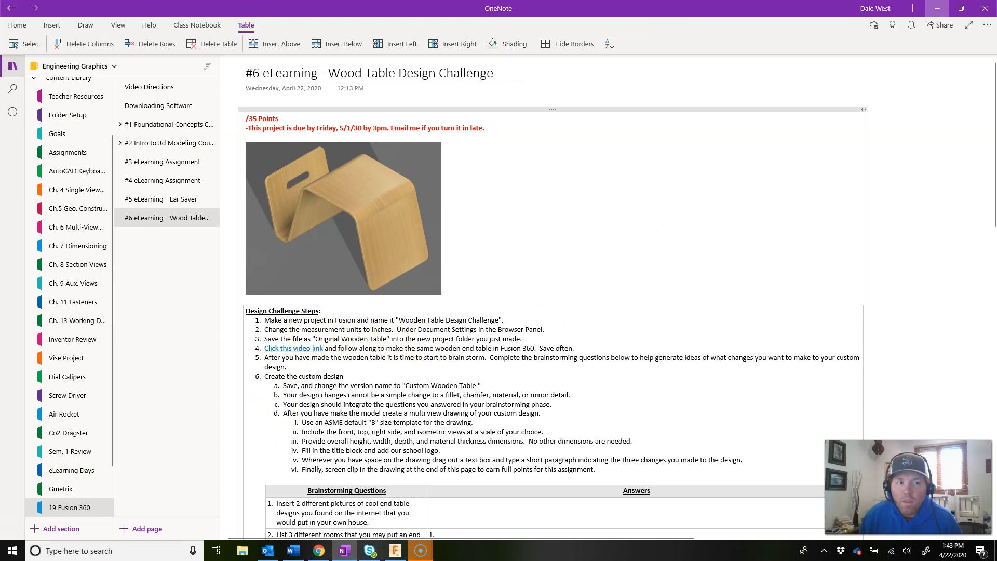
pyautogui.click(938, 9)
pyautogui.click(49, 20)
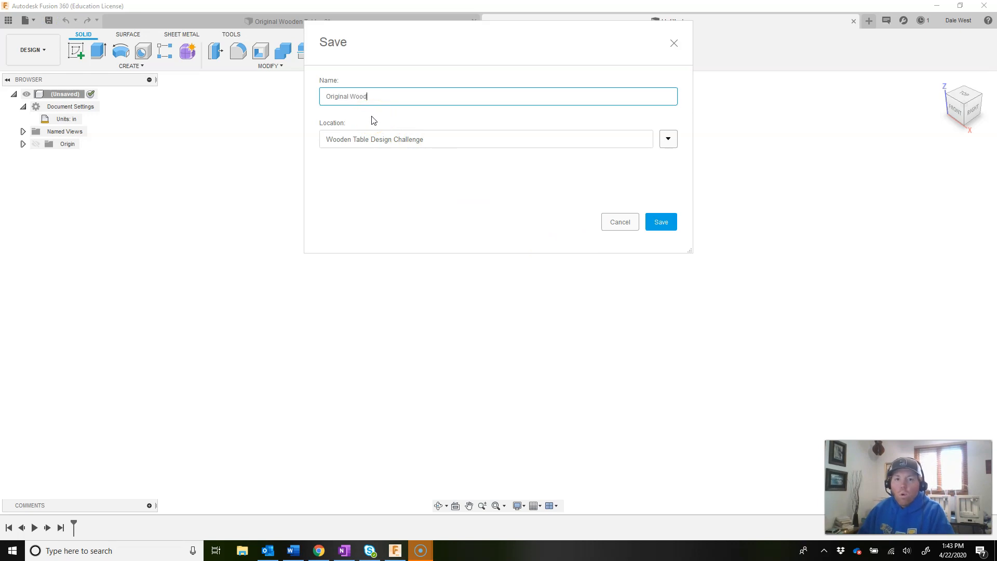
pyautogui.moveTo(334, 41); pyautogui.dragTo(339, 64)
pyautogui.click(397, 125)
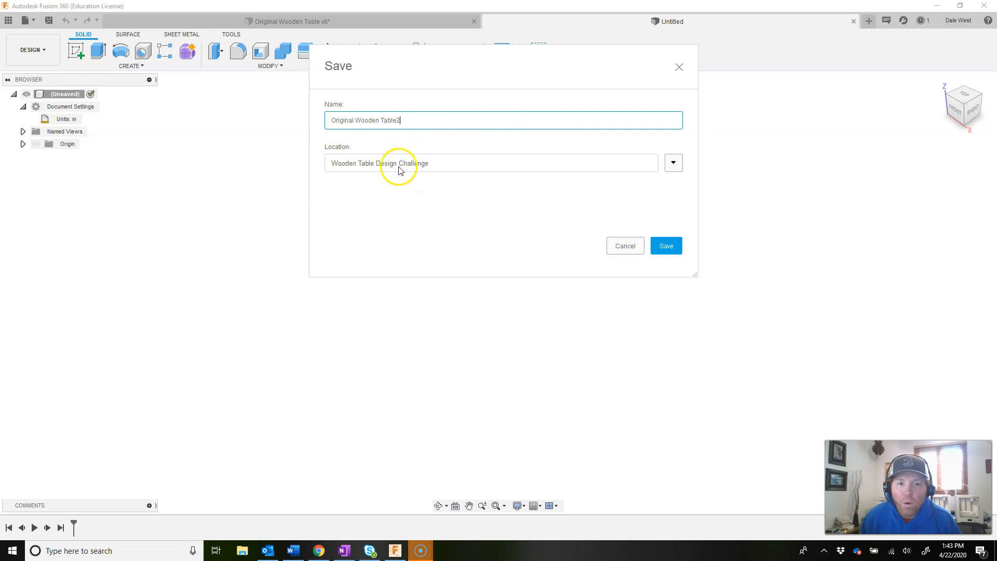
pyautogui.click(678, 166)
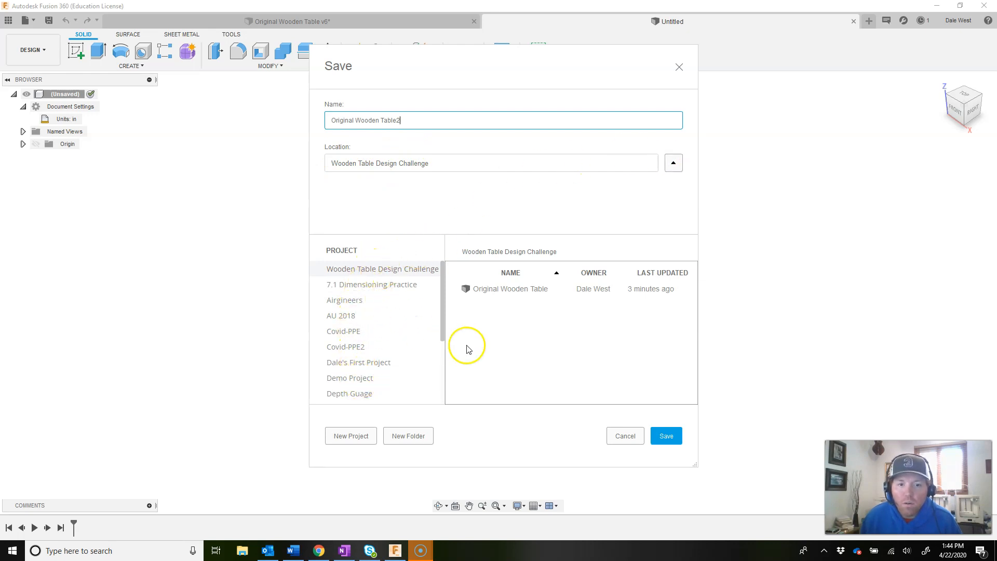
pyautogui.click(670, 439)
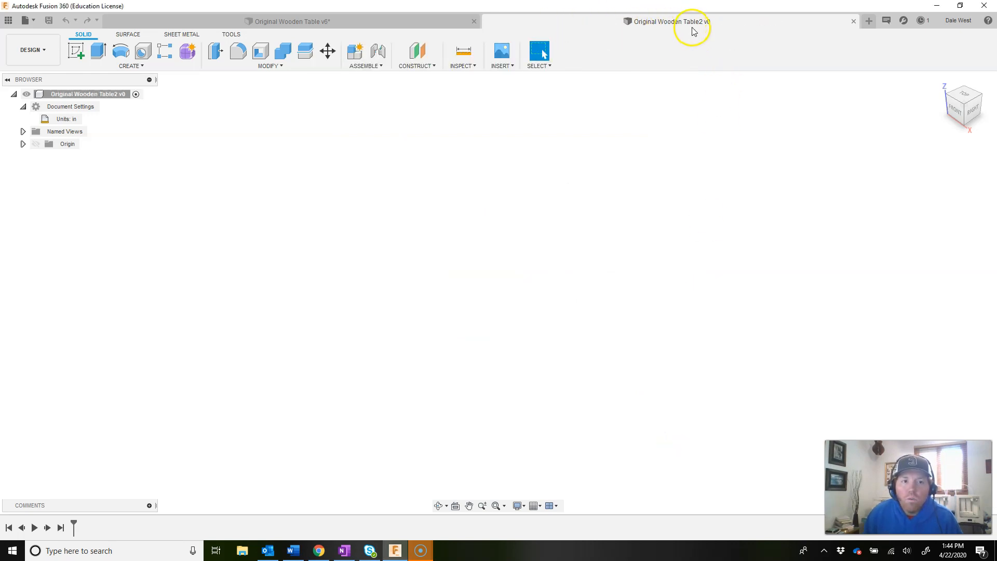
# Look at the video link instruction in OneNote and return to the finished Original Wooden Table design in Fusion 360
pyautogui.click(344, 551)
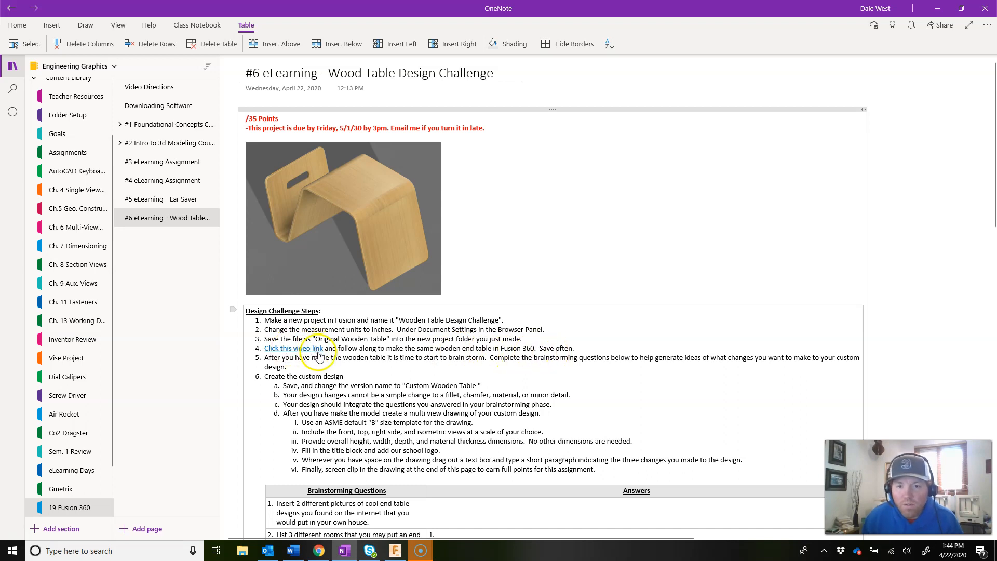
pyautogui.click(935, 10)
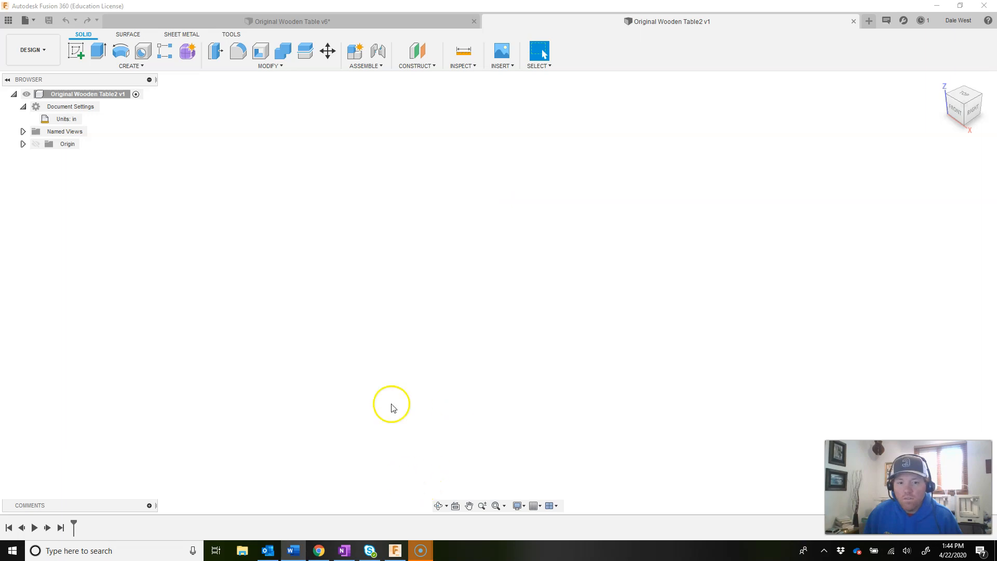
pyautogui.click(227, 26)
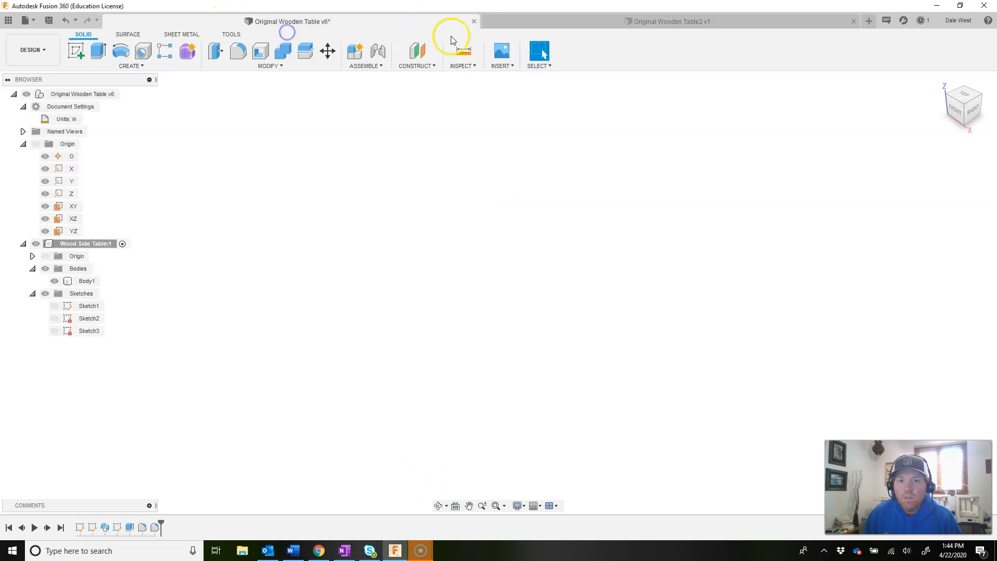
# View the finished table from the front and in the home view, then switch to the Original Wooden Table2 design
pyautogui.click(964, 107)
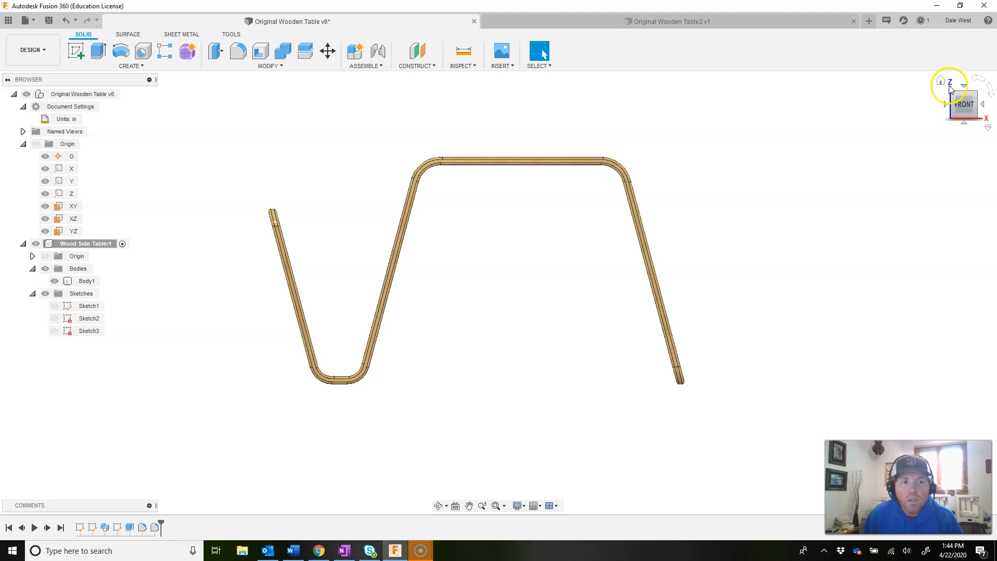
pyautogui.click(942, 83)
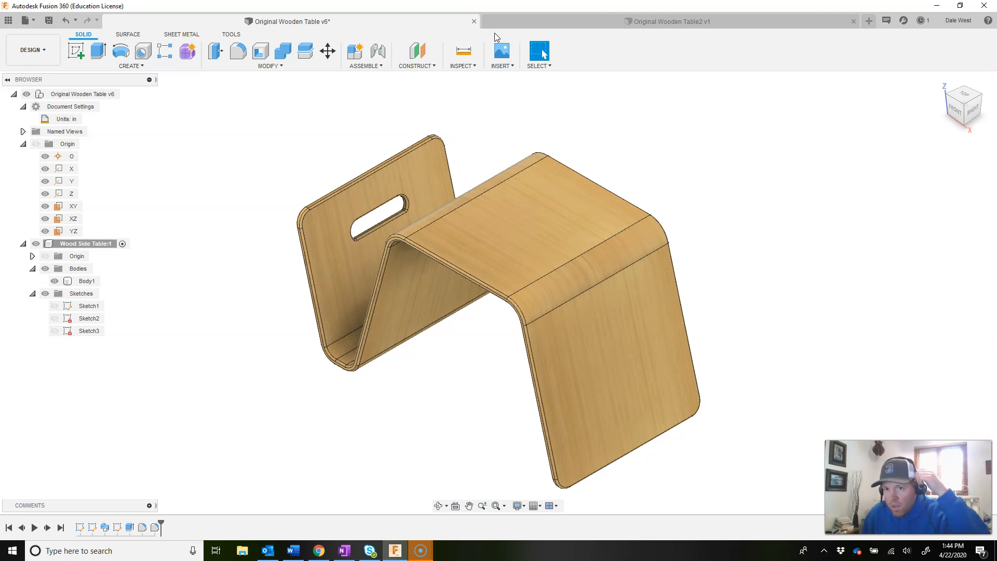
pyautogui.click(618, 13)
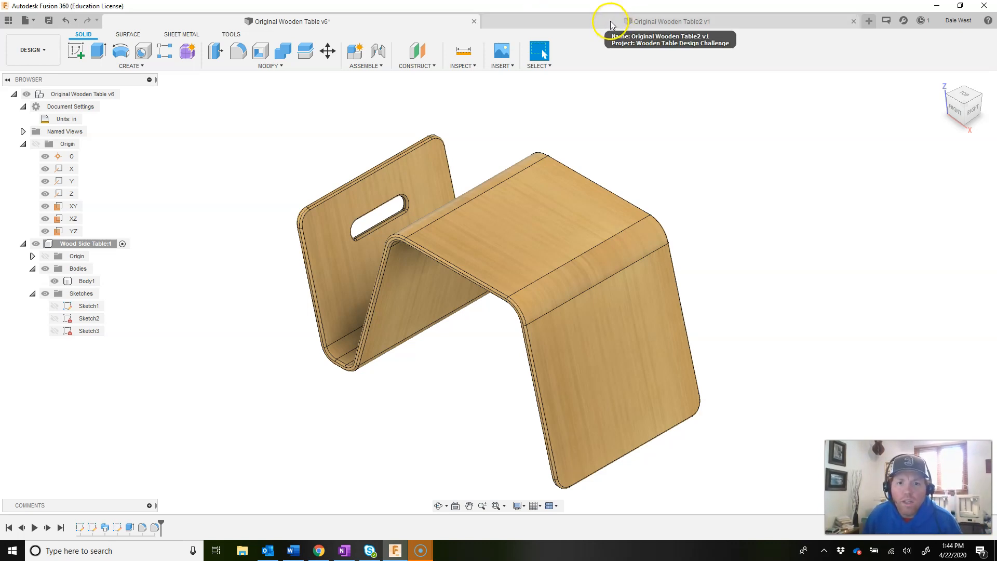
pyautogui.click(598, 23)
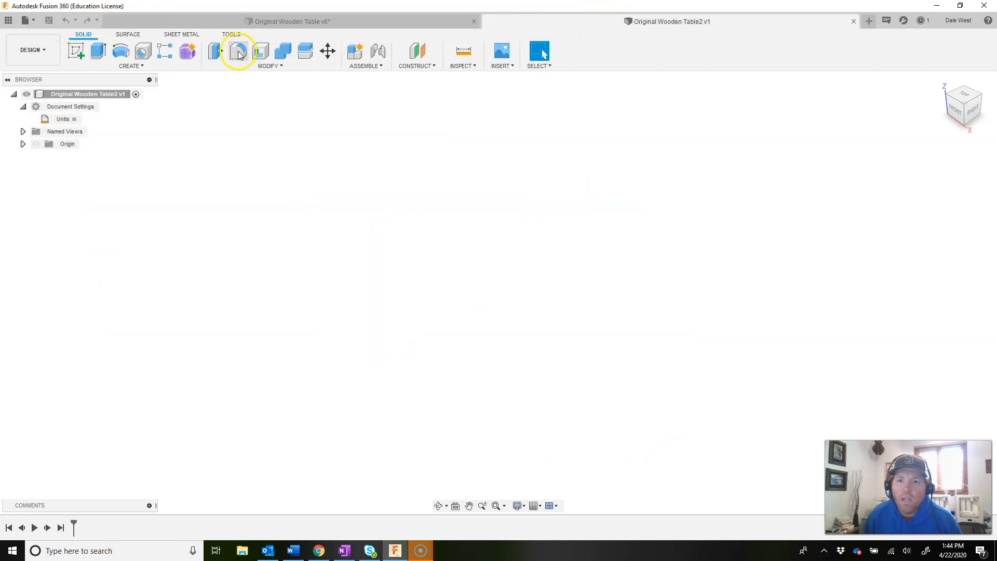
# Create an empty, activated component named "Wooden End Table" in the Original Wooden Table2 design
pyautogui.click(280, 68)
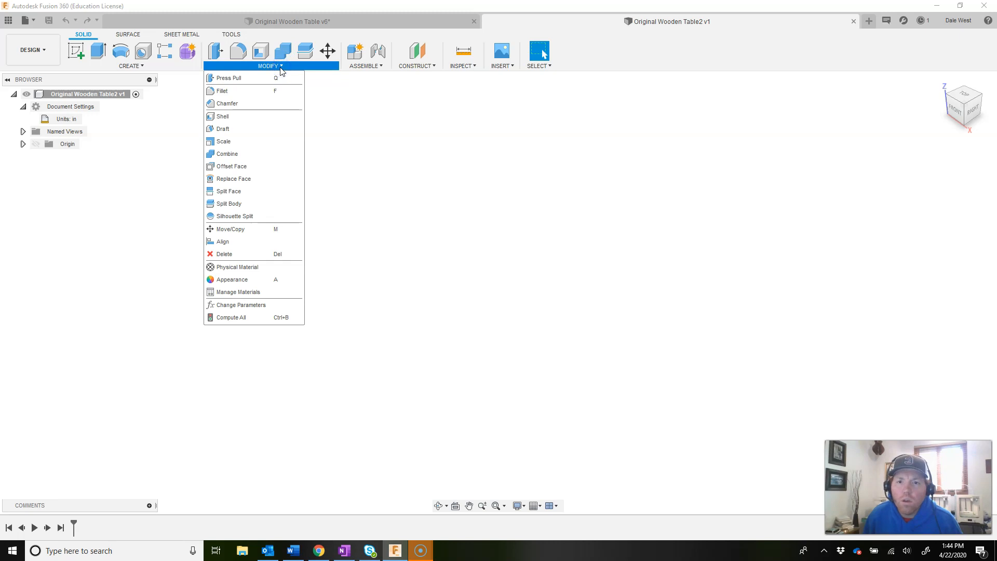
pyautogui.click(379, 66)
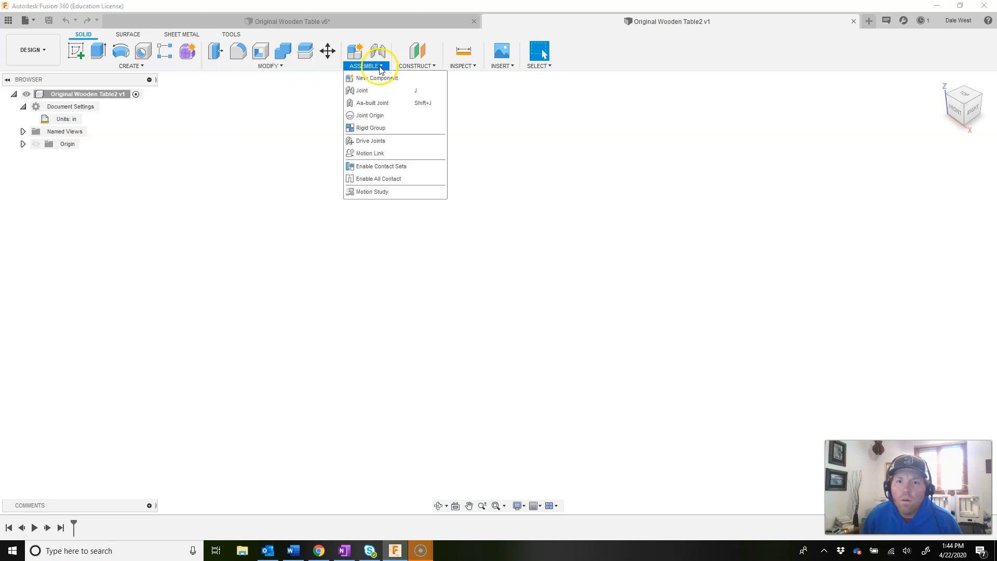
pyautogui.click(376, 78)
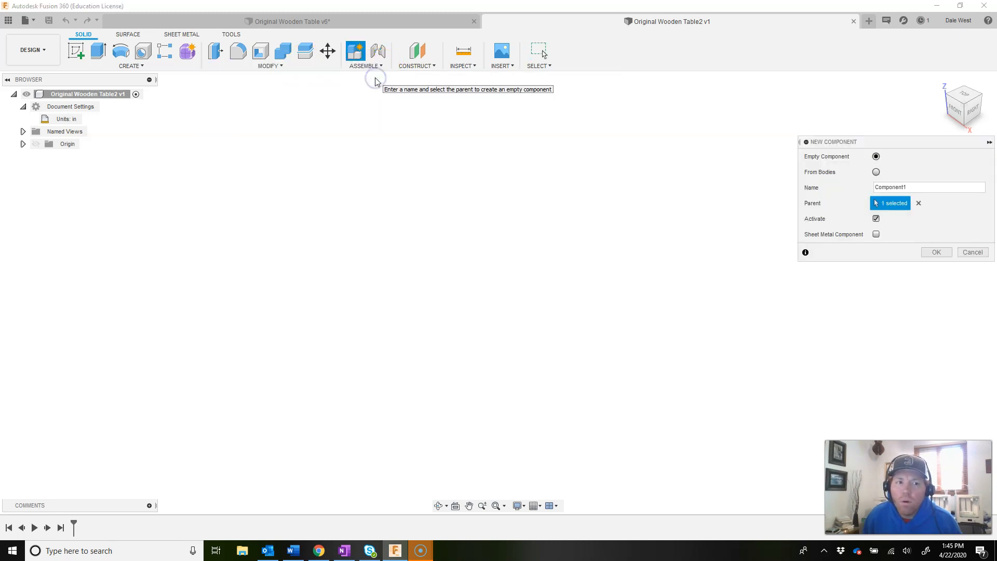
pyautogui.click(928, 187)
pyautogui.moveTo(895, 188); pyautogui.dragTo(798, 183)
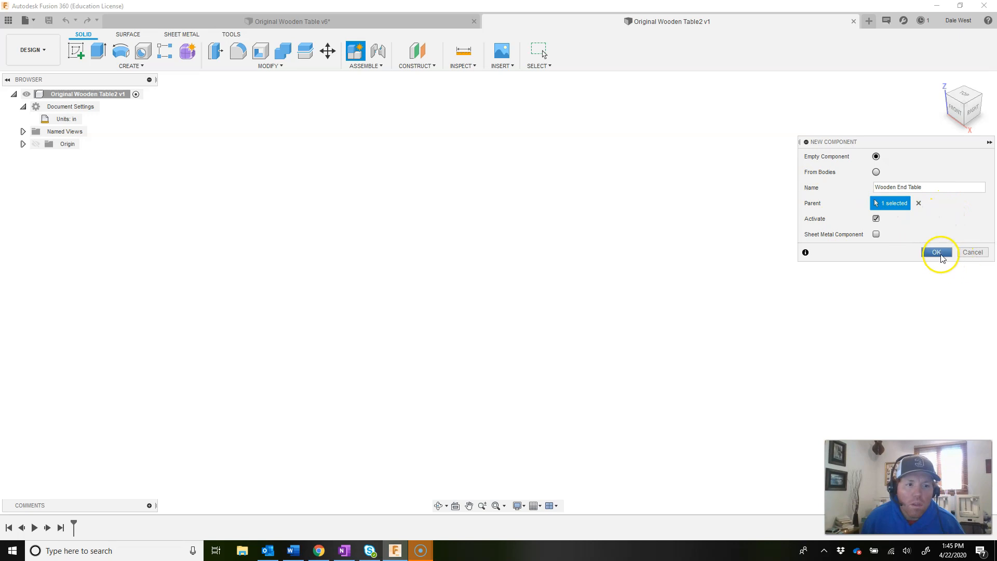
pyautogui.click(938, 252)
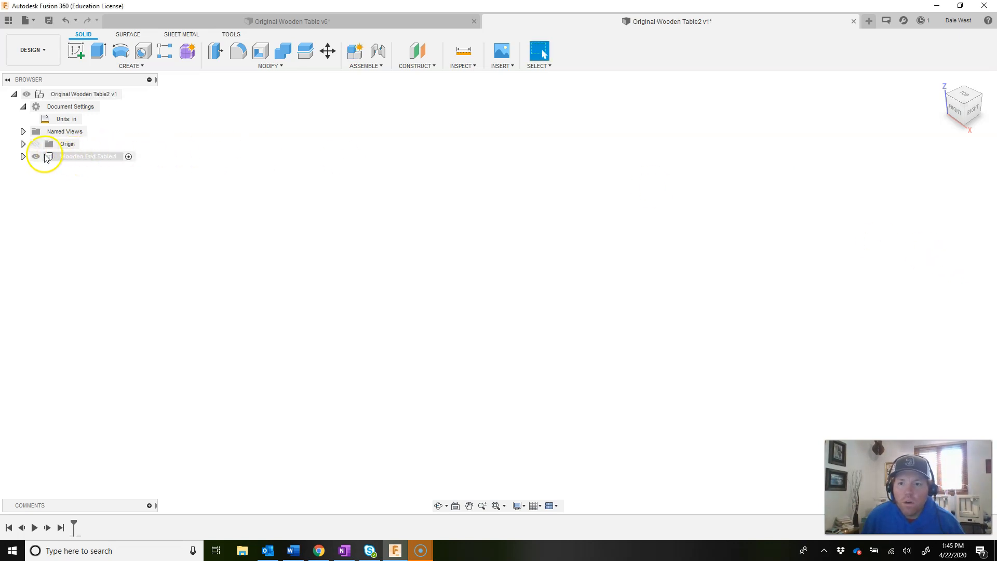
# Start a new sketch on the front XZ origin plane for the Wooden End Table component
pyautogui.click(79, 52)
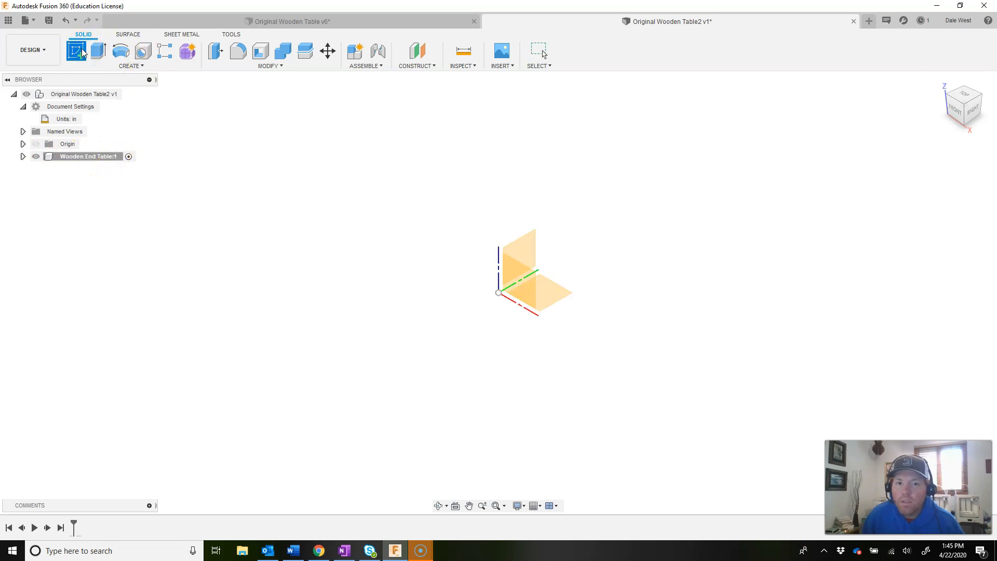
pyautogui.click(531, 285)
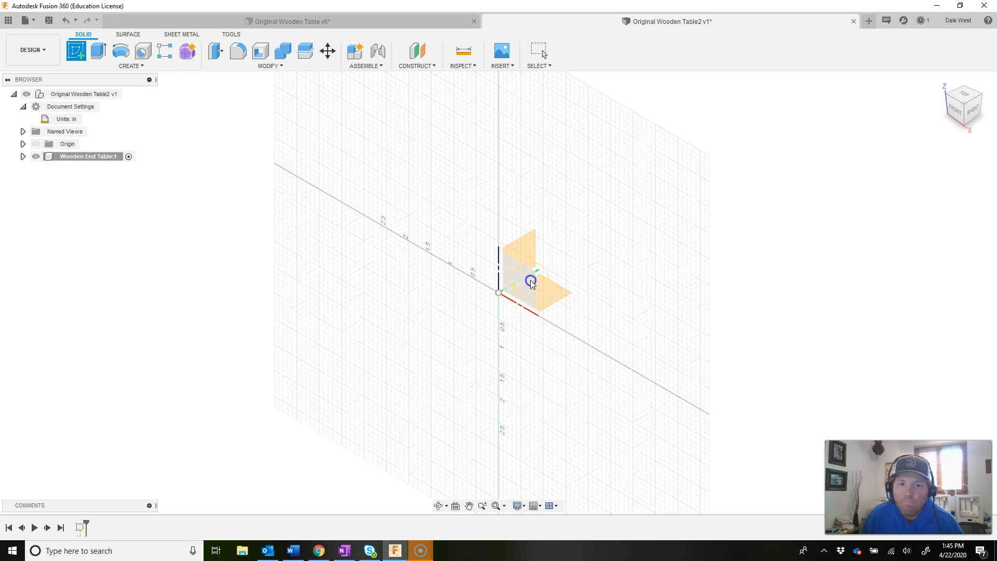
pyautogui.scroll(5, 475, 320)
pyautogui.scroll(1, 442, 318)
pyautogui.moveTo(490, 288); pyautogui.dragTo(522, 270, button='middle')
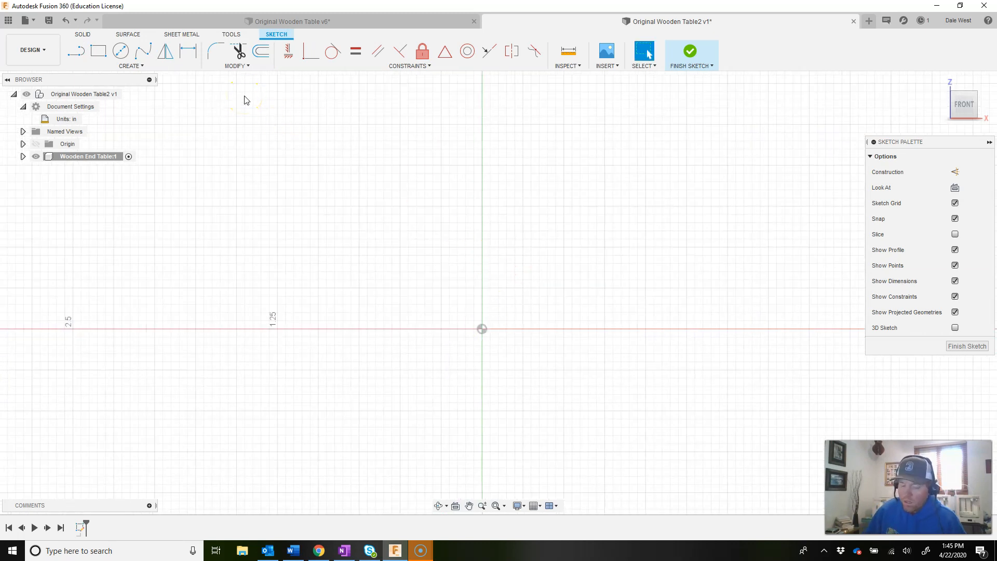
pyautogui.press('l')
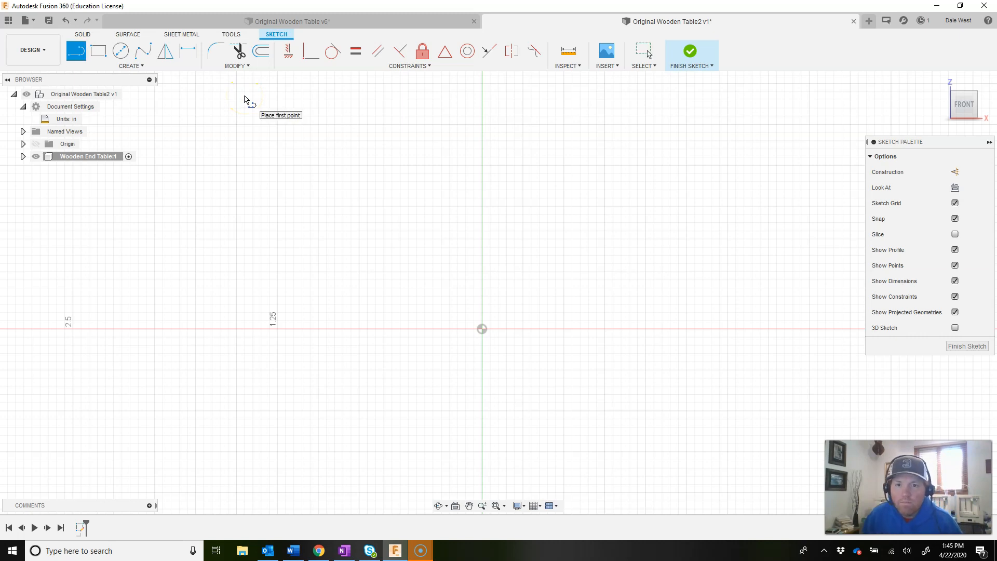
pyautogui.click(483, 329)
pyautogui.moveTo(485, 331); pyautogui.dragTo(400, 160)
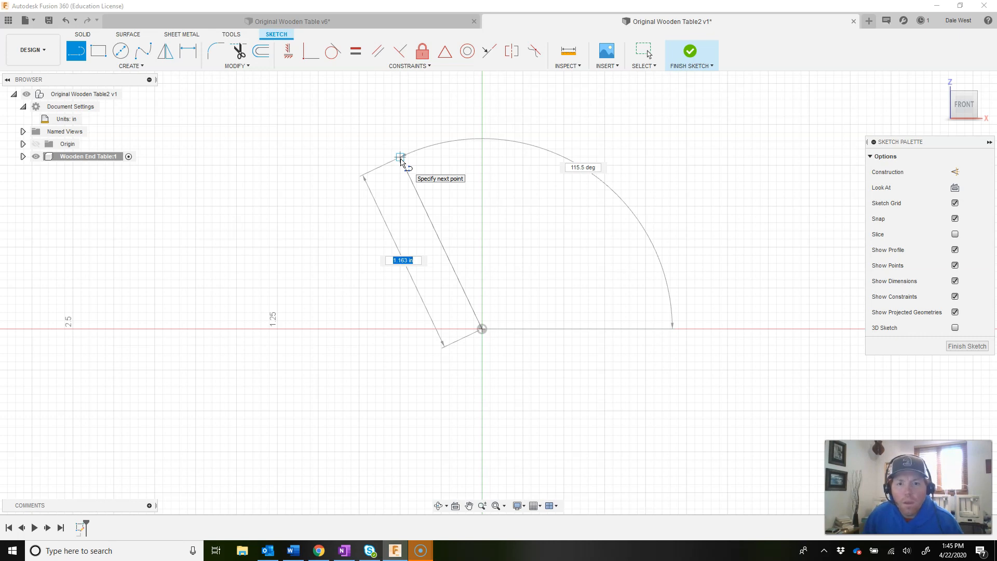
pyautogui.write('9.88754')
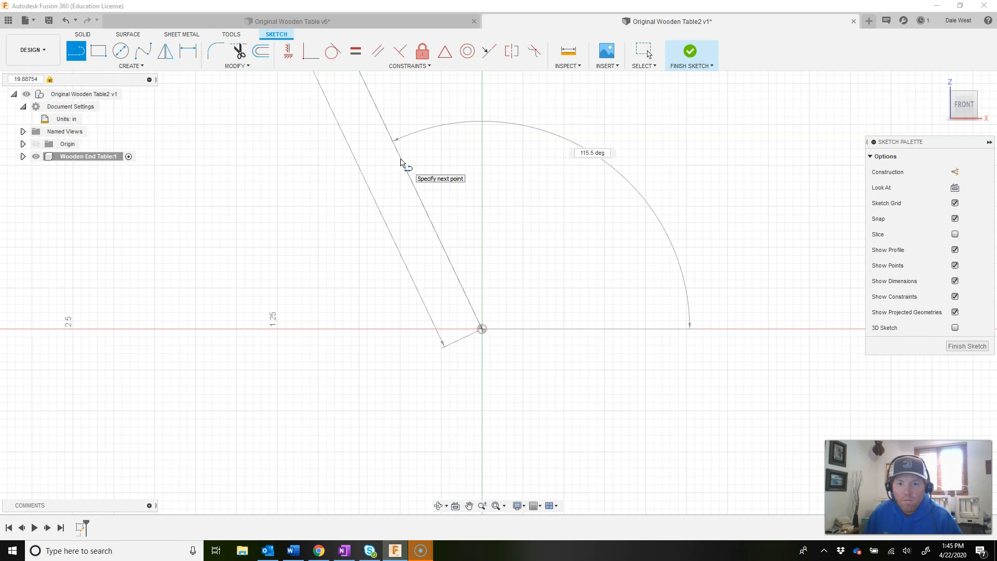
pyautogui.scroll(-3, 414, 156)
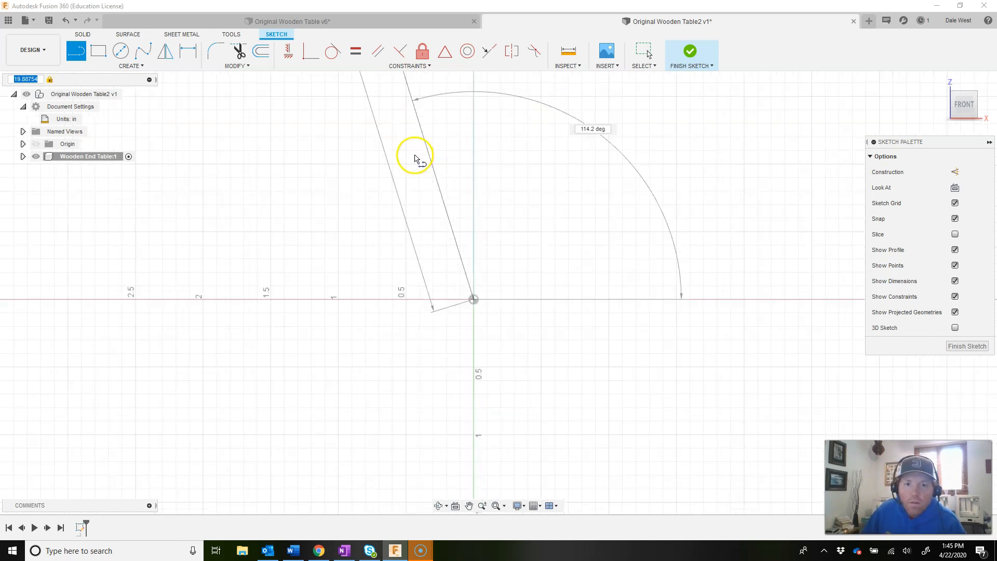
pyautogui.scroll(3, 413, 158)
pyautogui.scroll(-4, 419, 162)
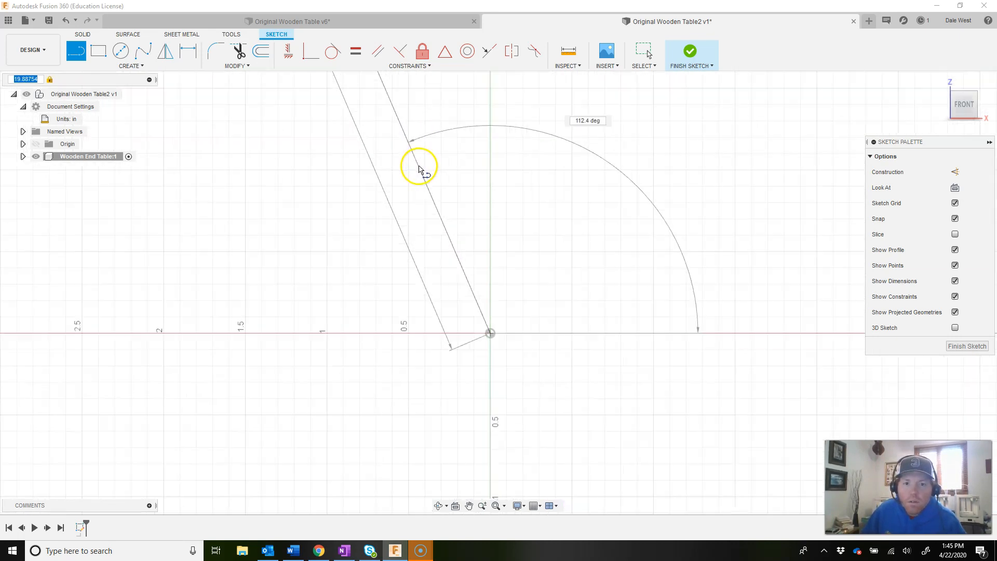
pyautogui.scroll(-3, 421, 170)
pyautogui.moveTo(432, 240)
pyautogui.mouseDown(button='middle')
pyautogui.moveTo(435, 336)
pyautogui.moveTo(390, 436)
pyautogui.mouseUp(button='middle')
pyautogui.scroll(1, 364, 345)
pyautogui.press('Escape')
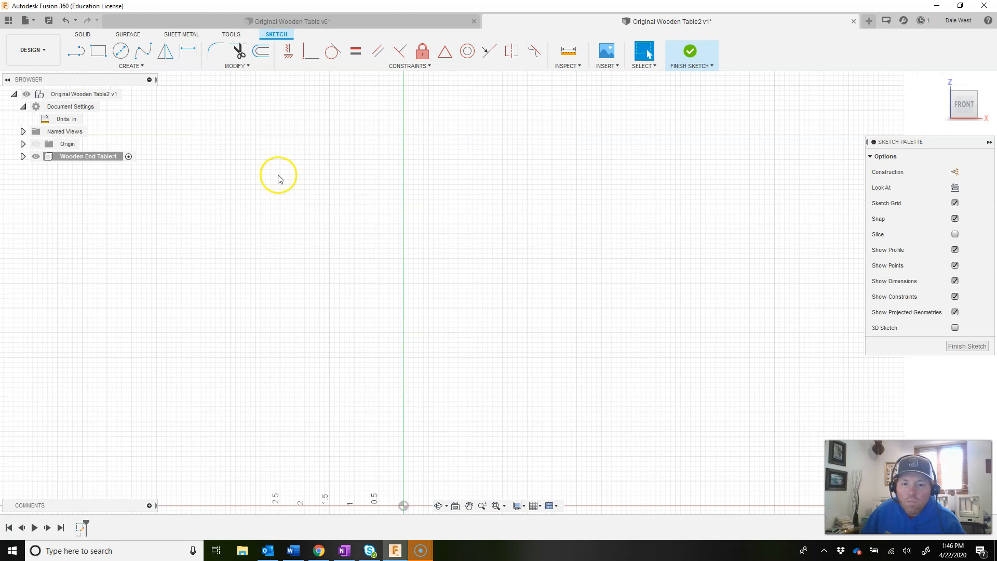
# Draw a line from the origin up and to the left, 19.875 in long at 105° from the horizontal
pyautogui.click(70, 53)
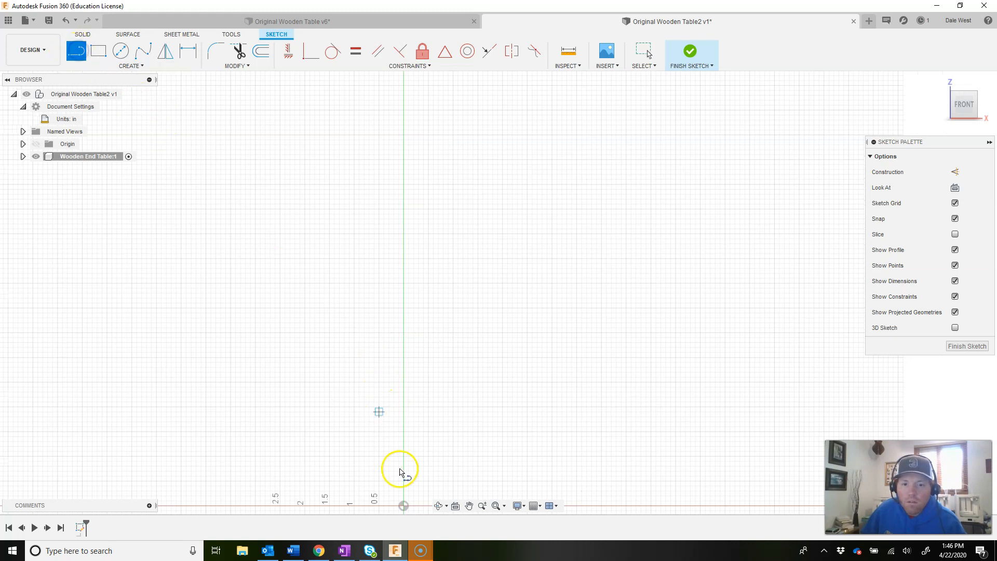
pyautogui.click(404, 506)
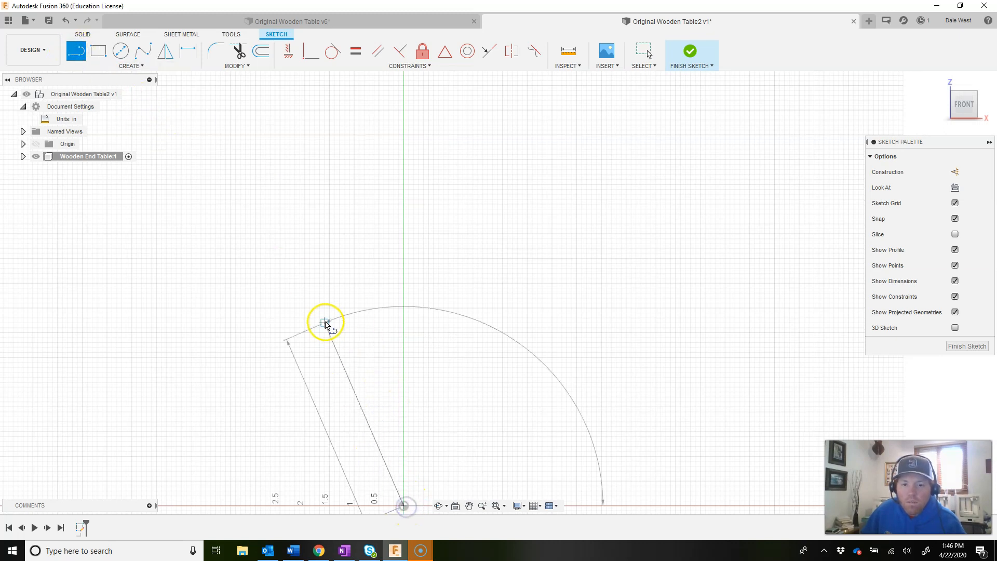
pyautogui.write('19.875')
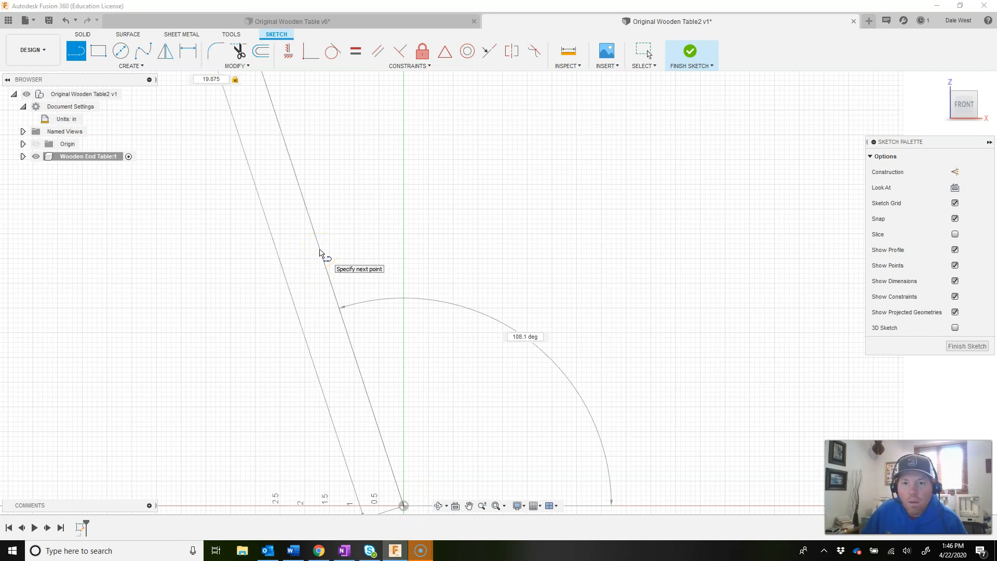
pyautogui.press('Tab')
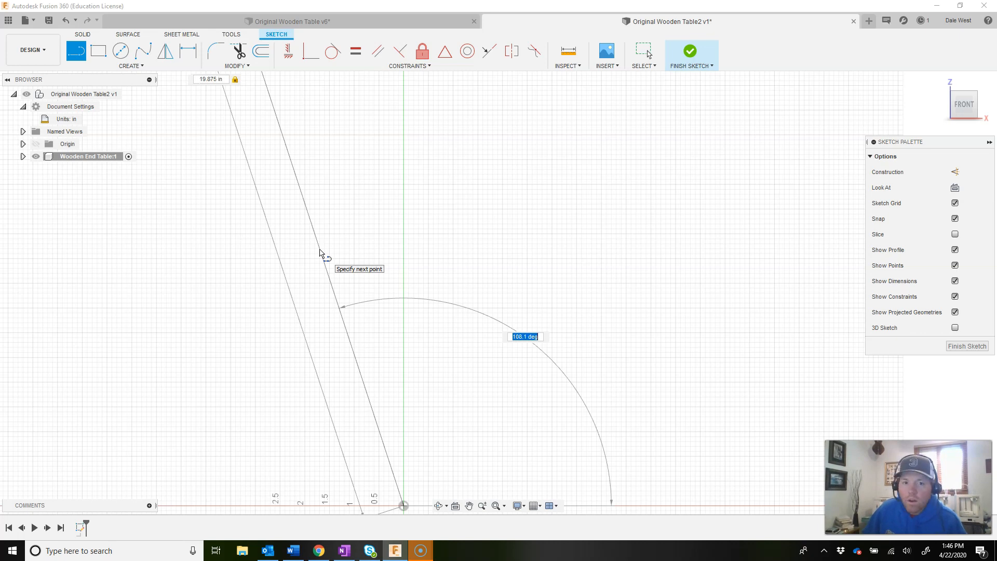
pyautogui.write('1.5')
pyautogui.press('Tab')
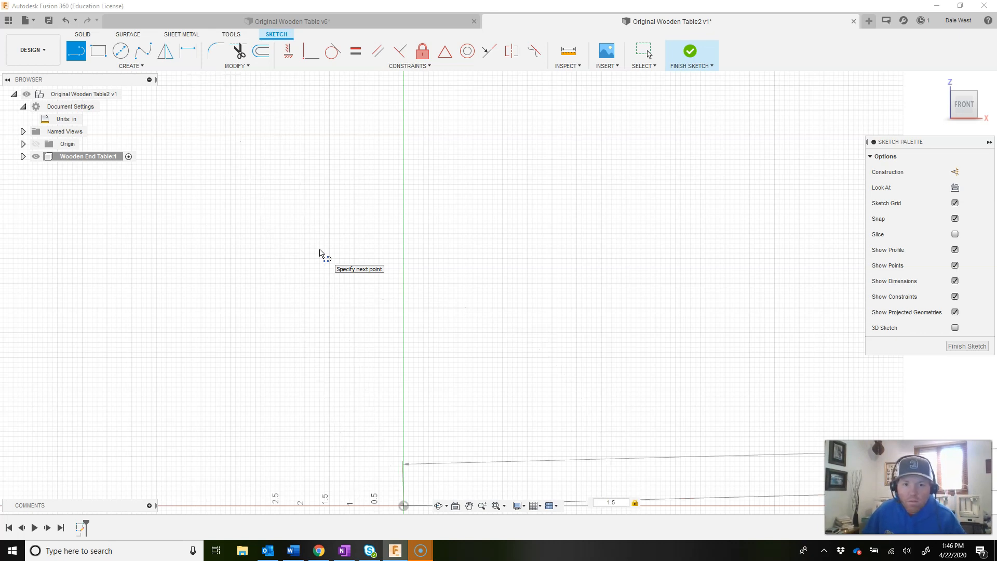
pyautogui.write('10')
pyautogui.press('Tab')
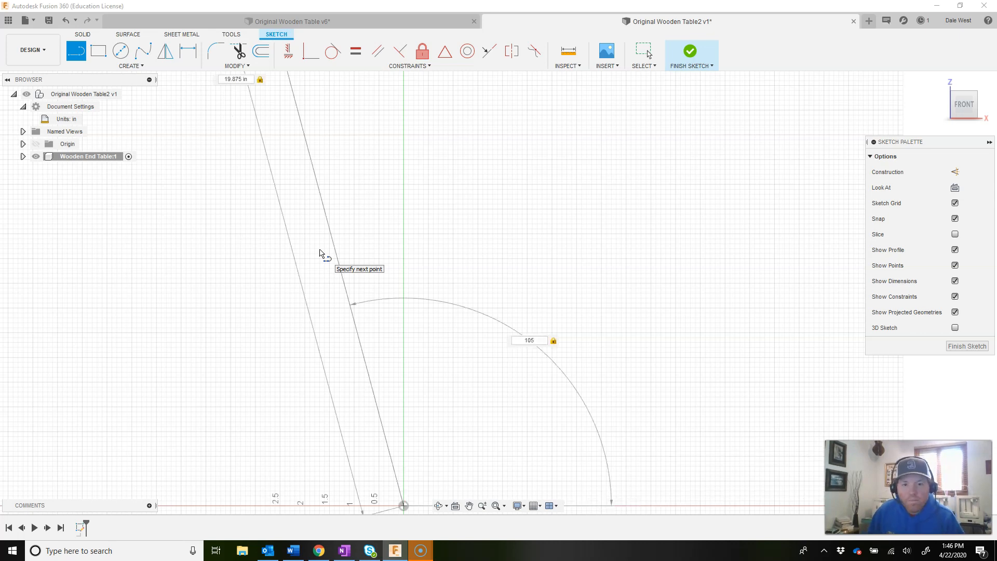
pyautogui.click(356, 305)
# Continue with a horizontal tabletop line 16.929 in long, going left from the slanted line's upper end
pyautogui.scroll(-2, 346, 216)
pyautogui.scroll(-4, 346, 216)
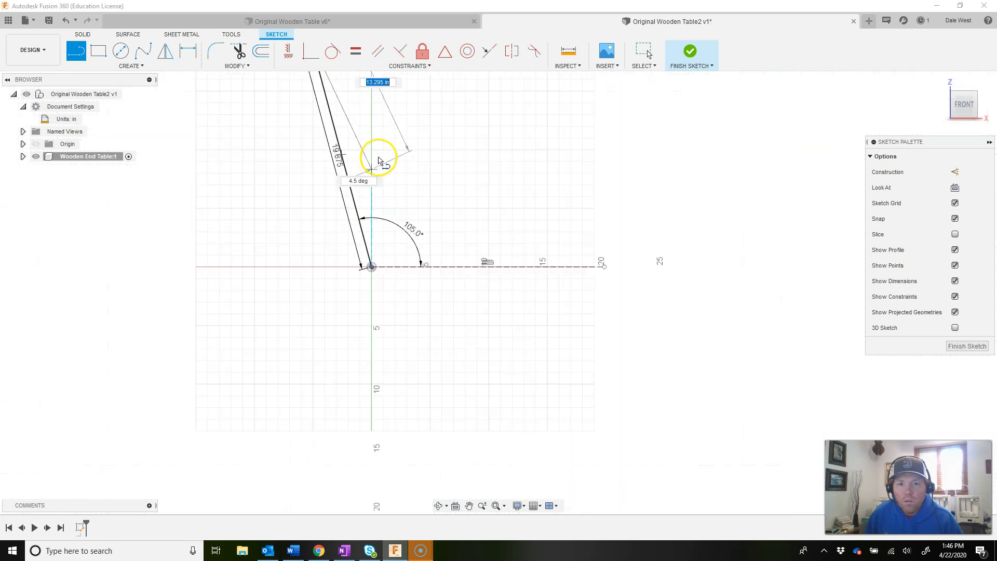
pyautogui.moveTo(422, 272); pyautogui.dragTo(445, 301, button='middle')
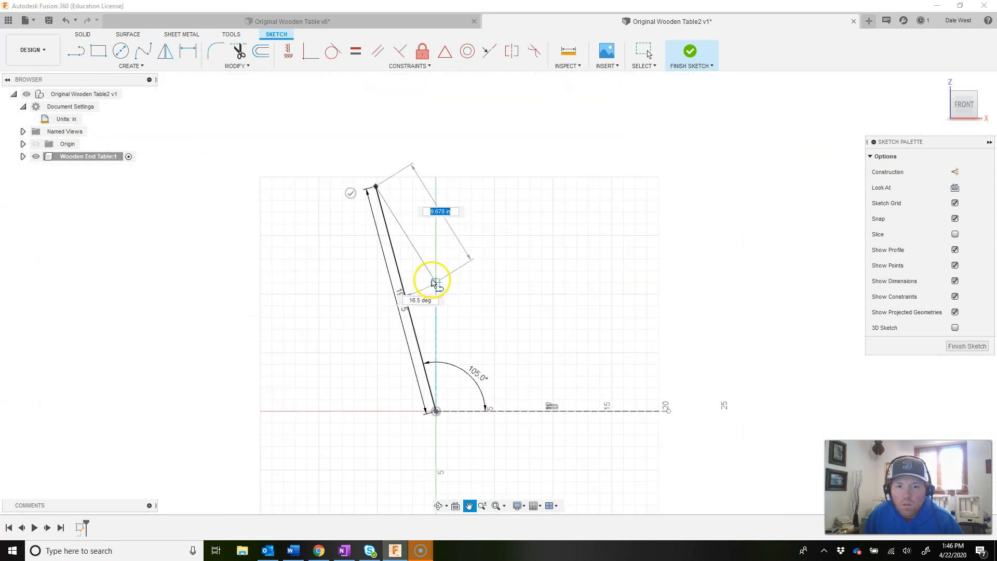
pyautogui.scroll(2, 435, 278)
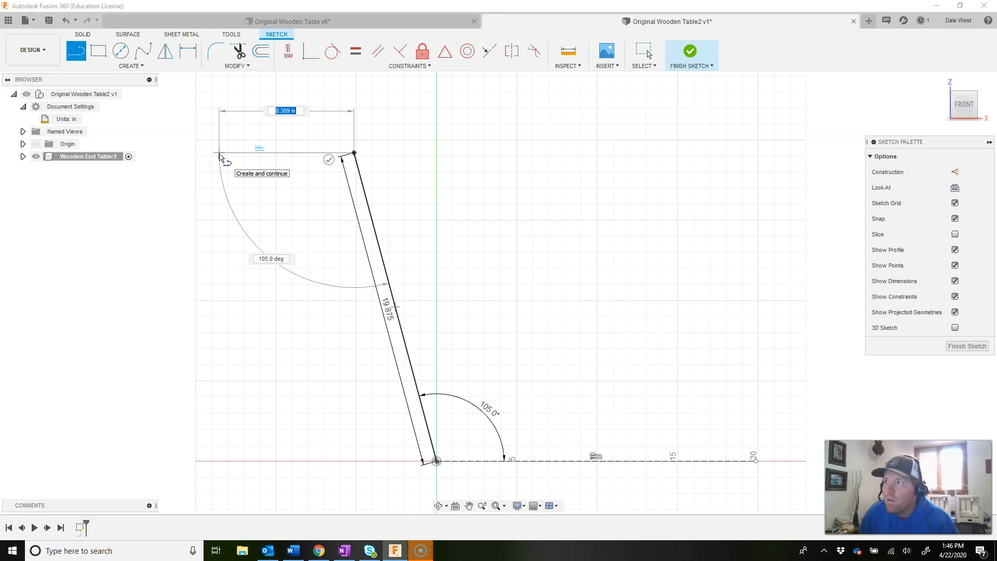
pyautogui.write('16.929')
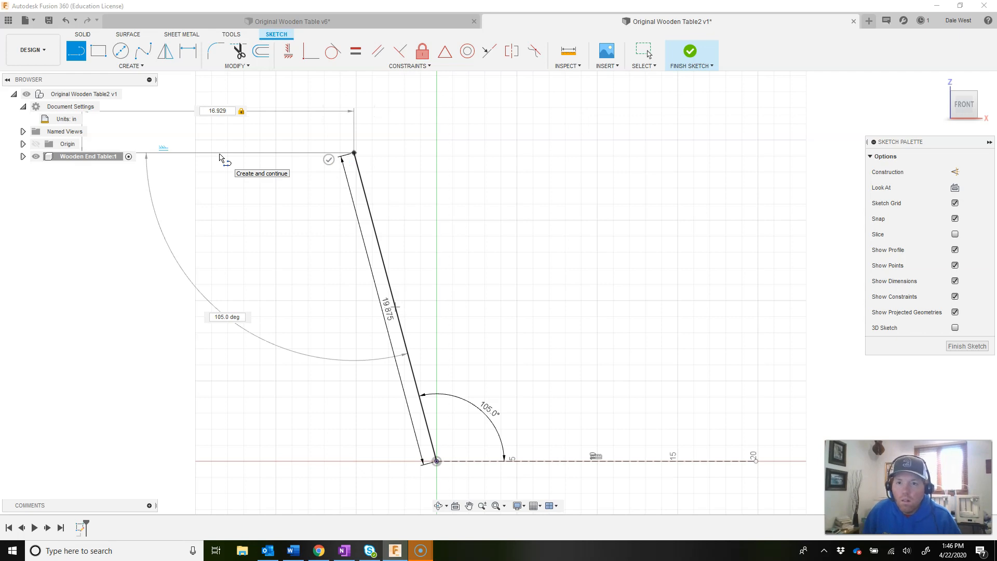
pyautogui.click(220, 158)
# Draw a second leg line down from the tabletop line's left end, 19.685 in long at 105° to it, and end the line chain
pyautogui.scroll(-2, 246, 200)
pyautogui.moveTo(243, 207); pyautogui.dragTo(475, 236, button='middle')
pyautogui.click(369, 234)
pyautogui.moveTo(369, 235); pyautogui.dragTo(289, 363)
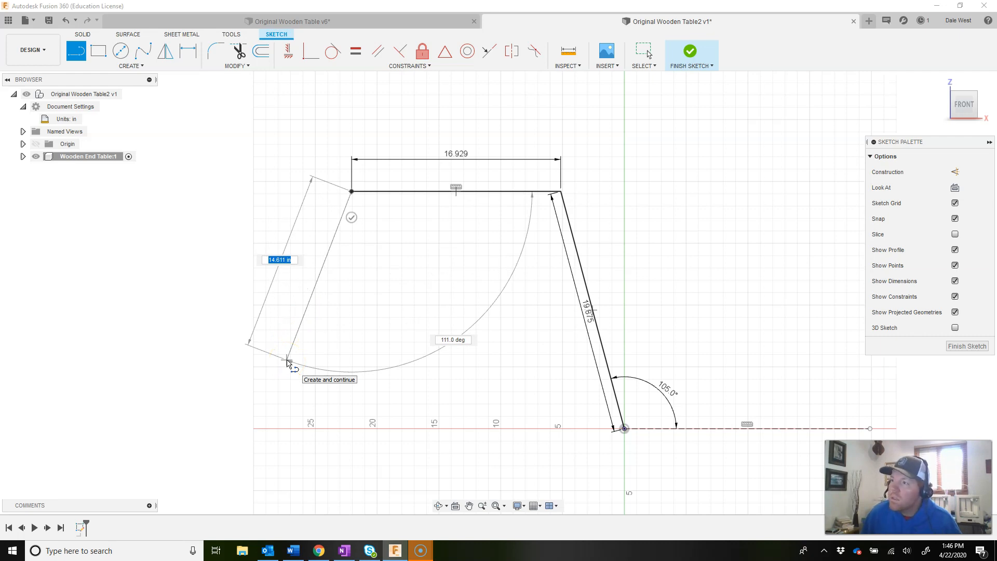
pyautogui.moveTo(287, 362); pyautogui.dragTo(593, 318)
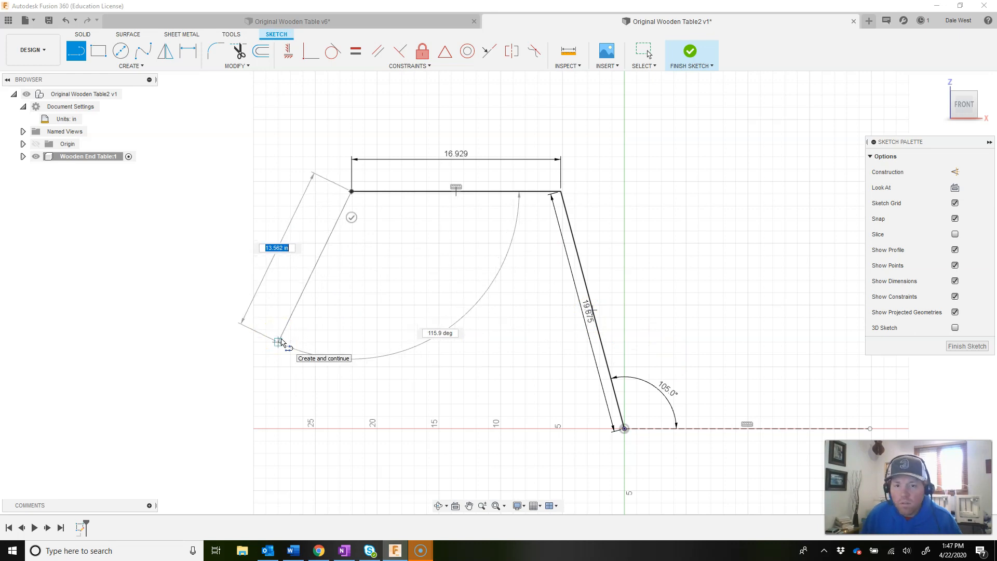
pyautogui.press('Tab')
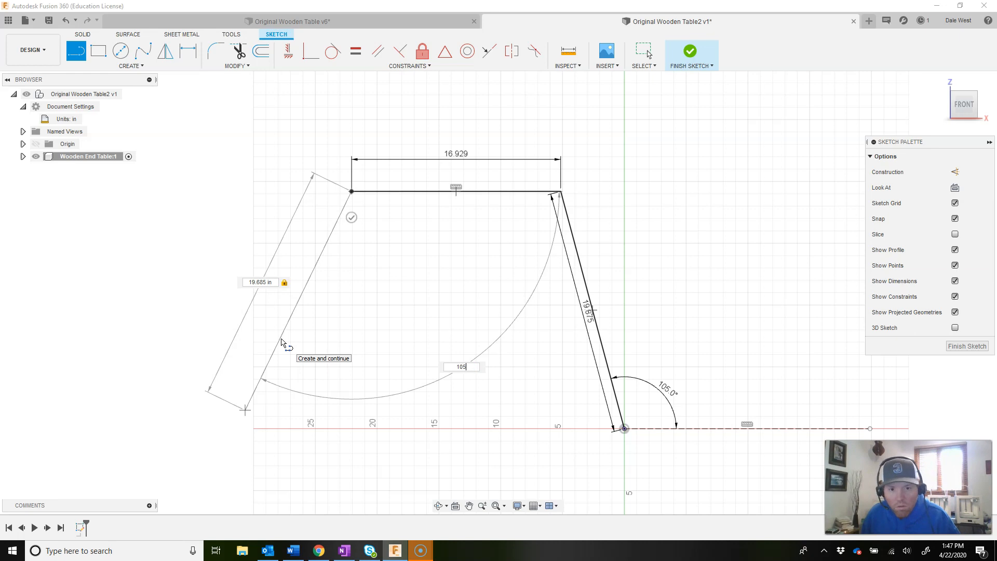
pyautogui.write('105')
pyautogui.press('Tab')
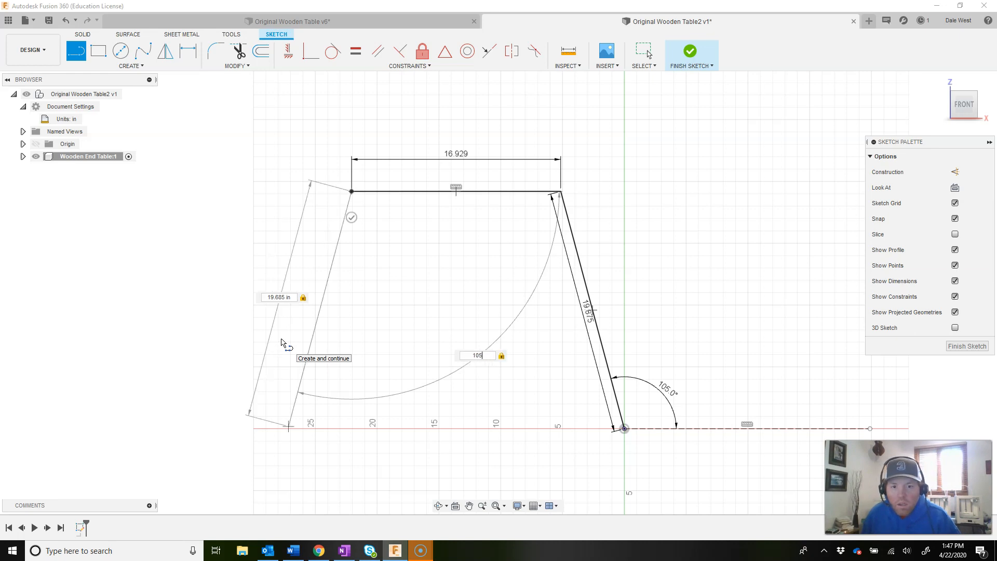
pyautogui.press('Return')
pyautogui.press('Escape')
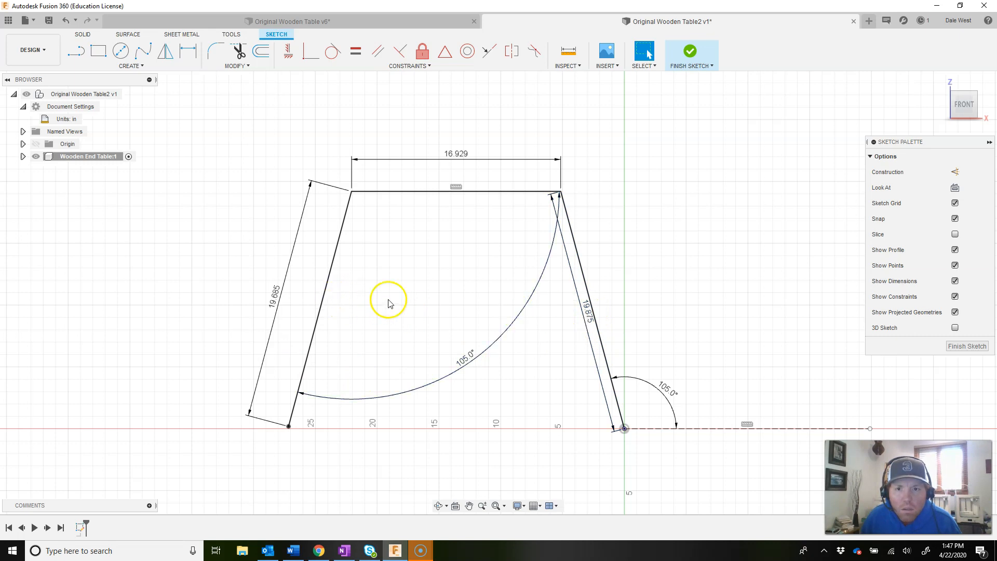
# Set the length of the right leg line that starts at the origin to 19.685 in
pyautogui.doubleClick(590, 318)
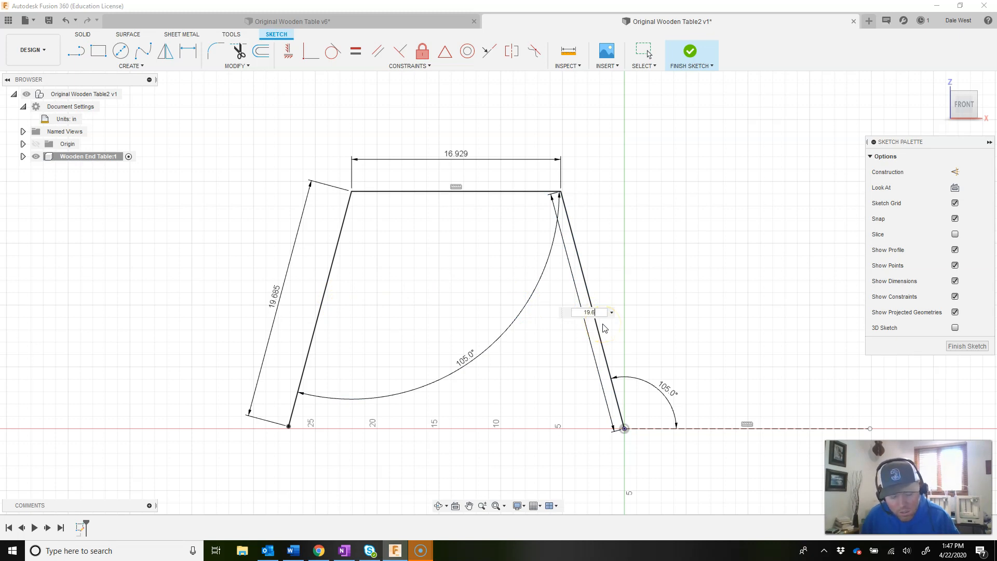
pyautogui.press('Return')
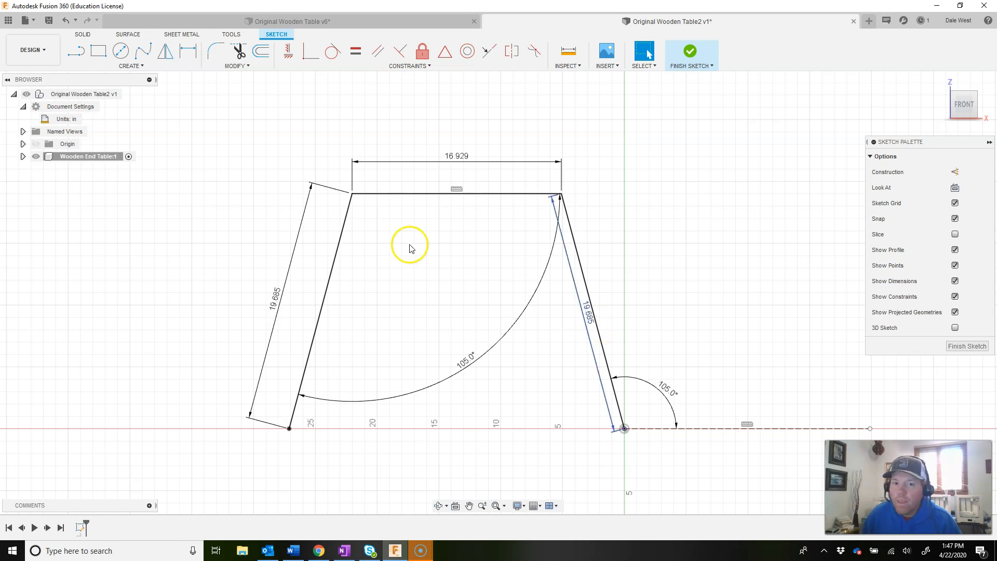
# Draw a horizontal base line 4.331 in long, going left from the left leg's lower end
pyautogui.click(78, 52)
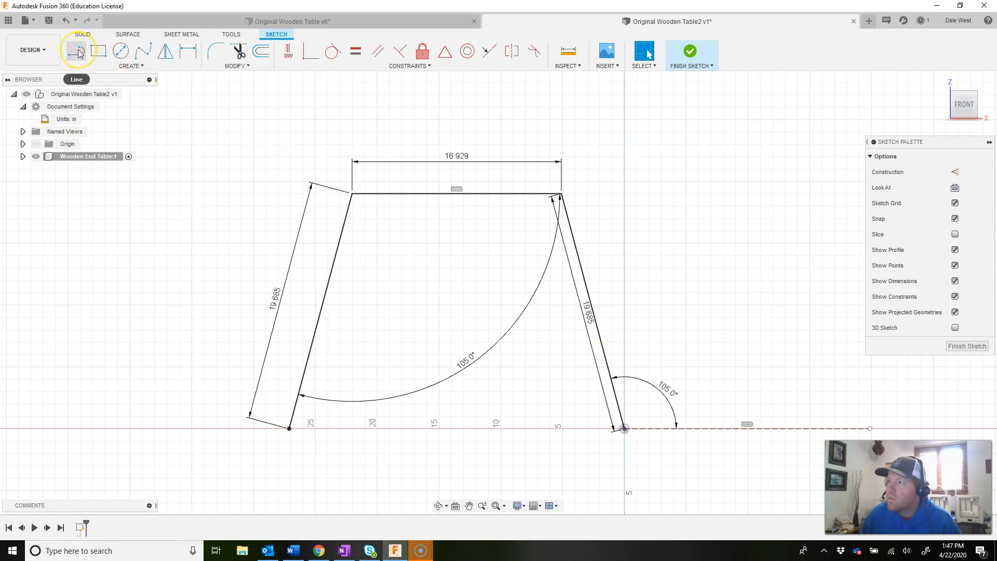
pyautogui.click(78, 52)
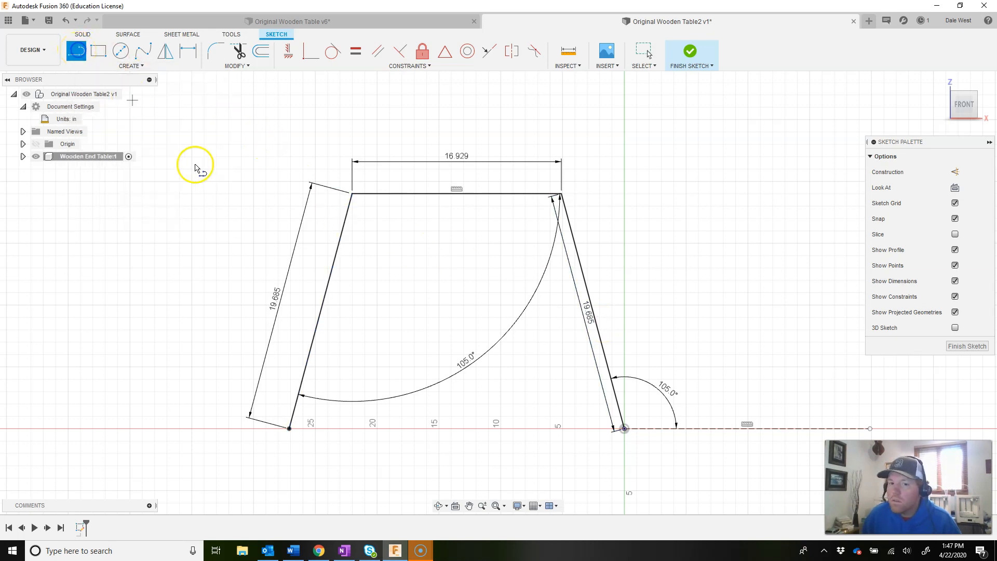
pyautogui.click(289, 429)
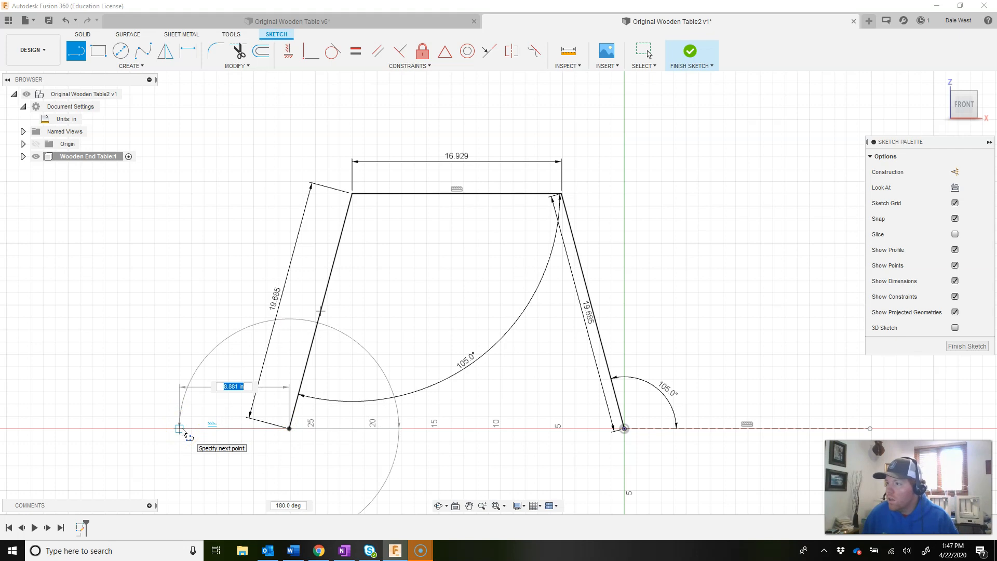
pyautogui.press('Tab')
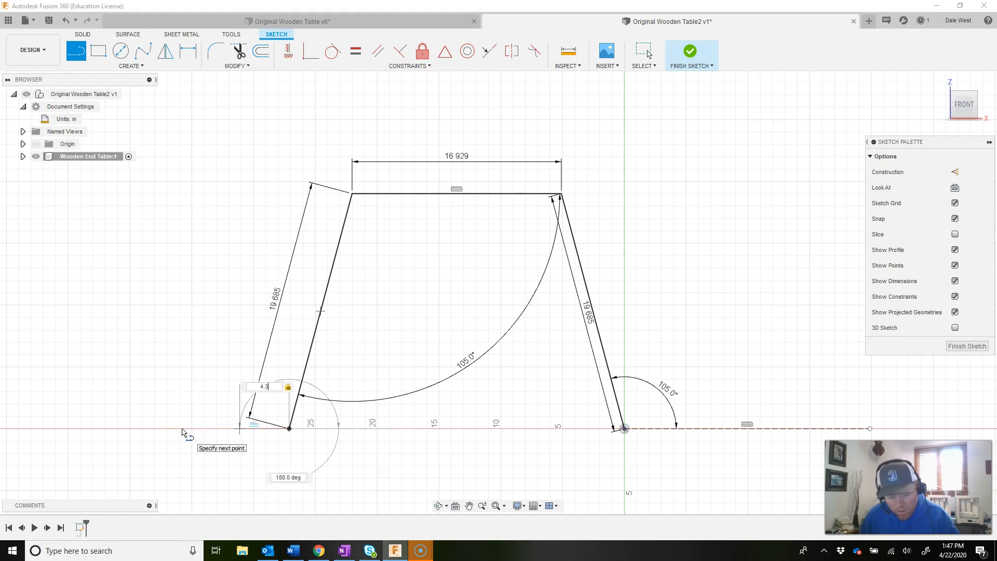
pyautogui.press('Tab')
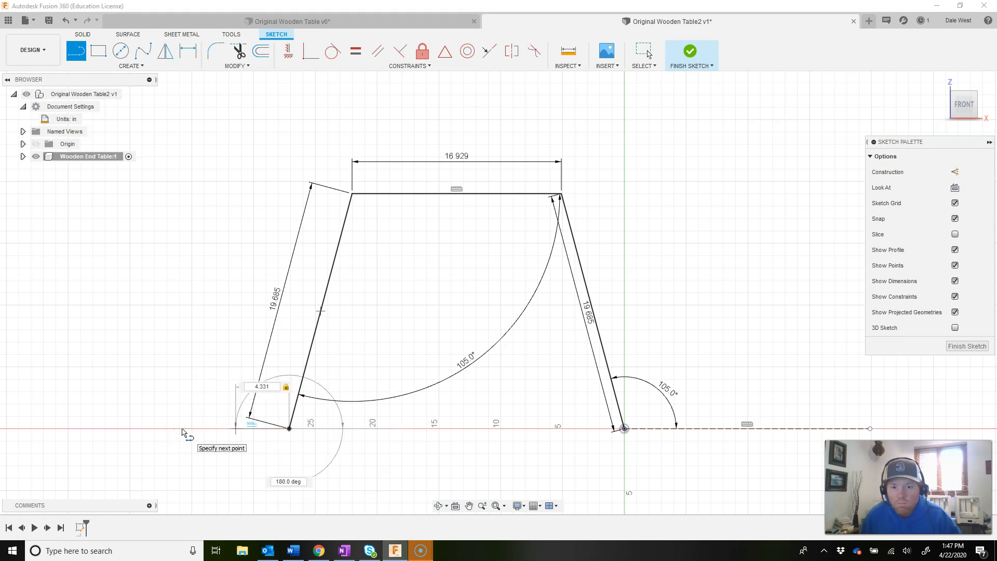
pyautogui.press('Return')
pyautogui.press('Escape')
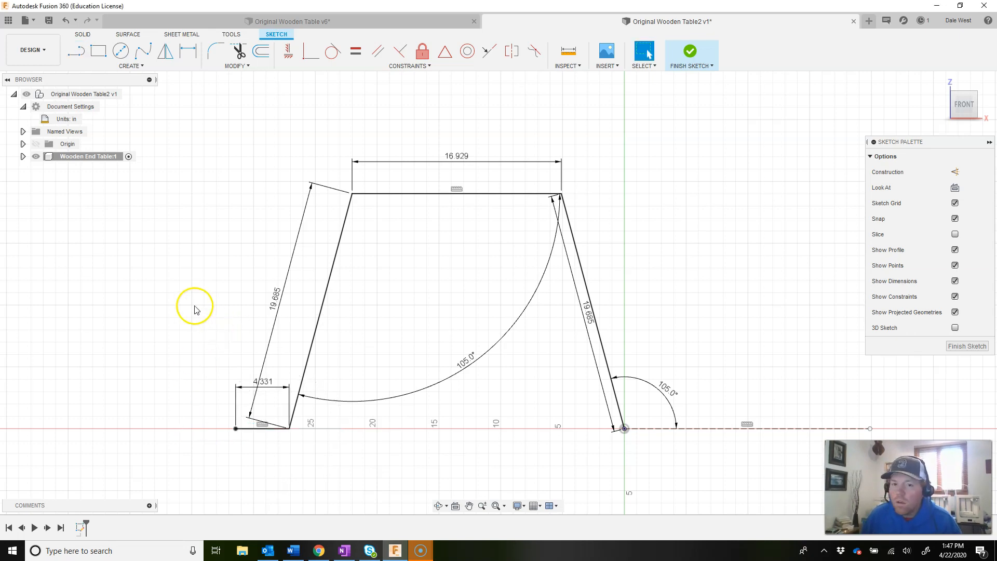
# Draw a slanted line up from the short base line's left end, 15.748 in long at 105° from the horizontal
pyautogui.click(77, 50)
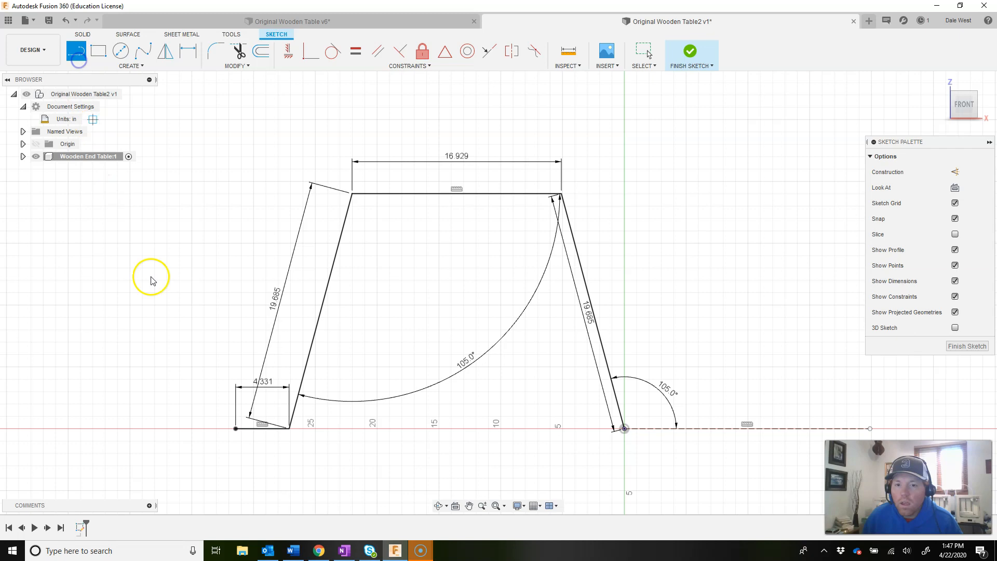
pyautogui.click(236, 429)
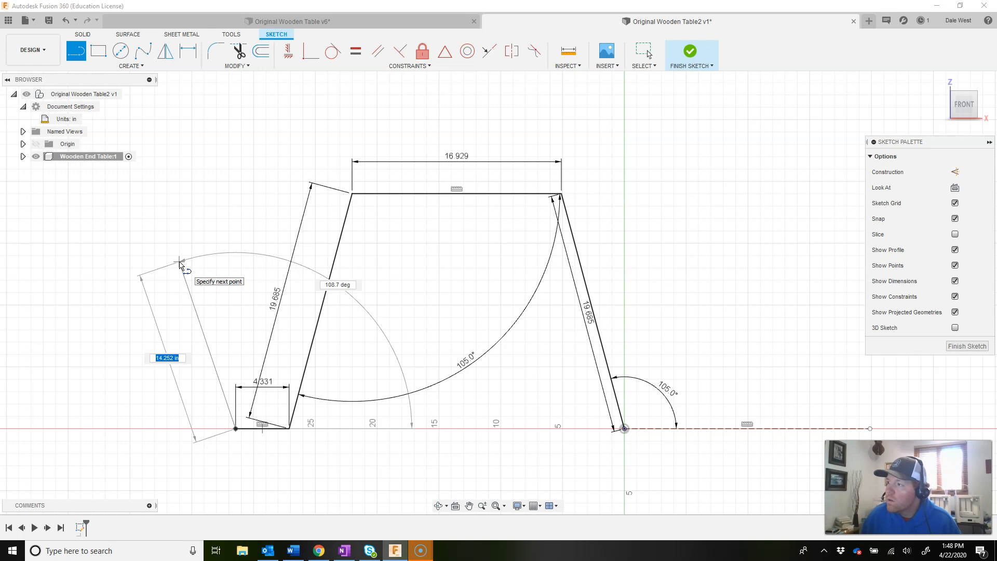
pyautogui.write('15.748')
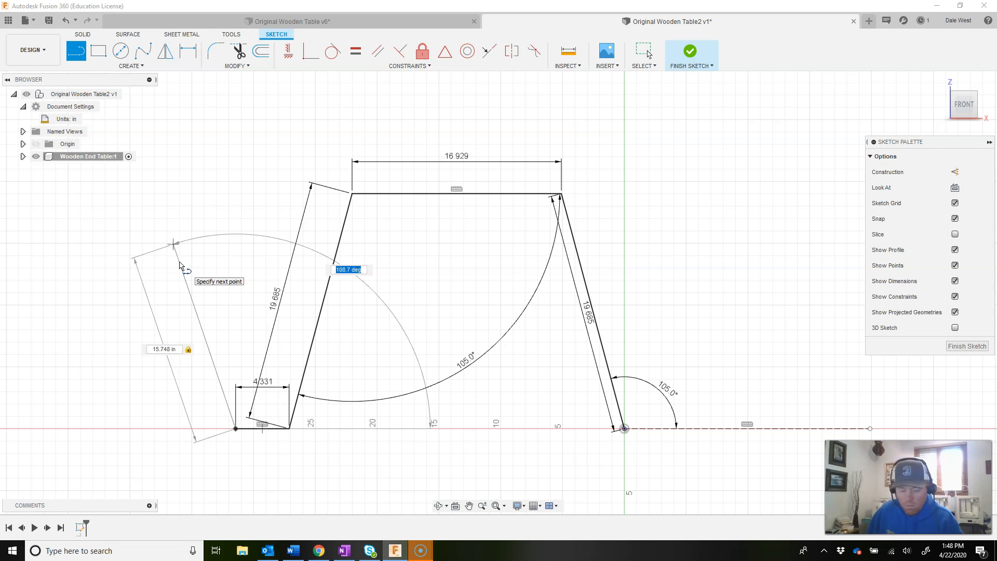
pyautogui.press('Tab')
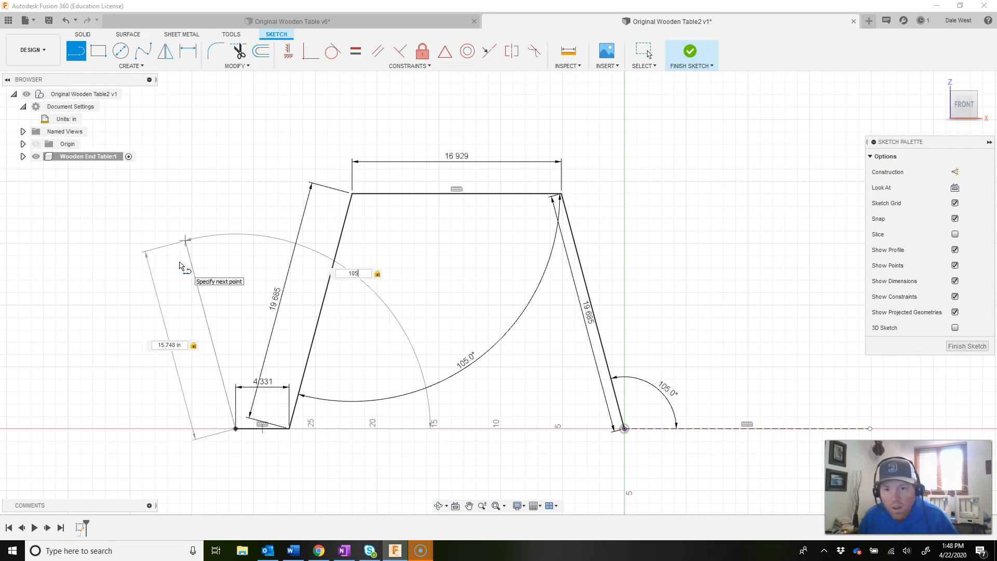
pyautogui.press('Return')
pyautogui.press('Escape')
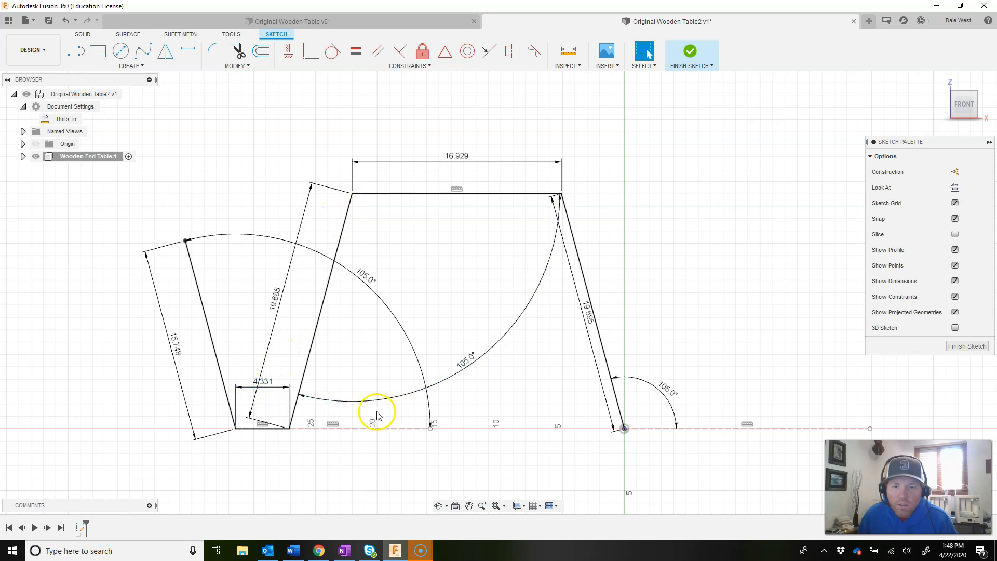
# Reposition the dimensions: base length and its 105° angle below the base, left leg length and tabletop angle near their corner, right leg length outside the profile
pyautogui.moveTo(269, 387); pyautogui.dragTo(266, 441)
pyautogui.moveTo(260, 475); pyautogui.dragTo(261, 485)
pyautogui.moveTo(367, 274); pyautogui.dragTo(249, 419)
pyautogui.moveTo(213, 461); pyautogui.dragTo(190, 475)
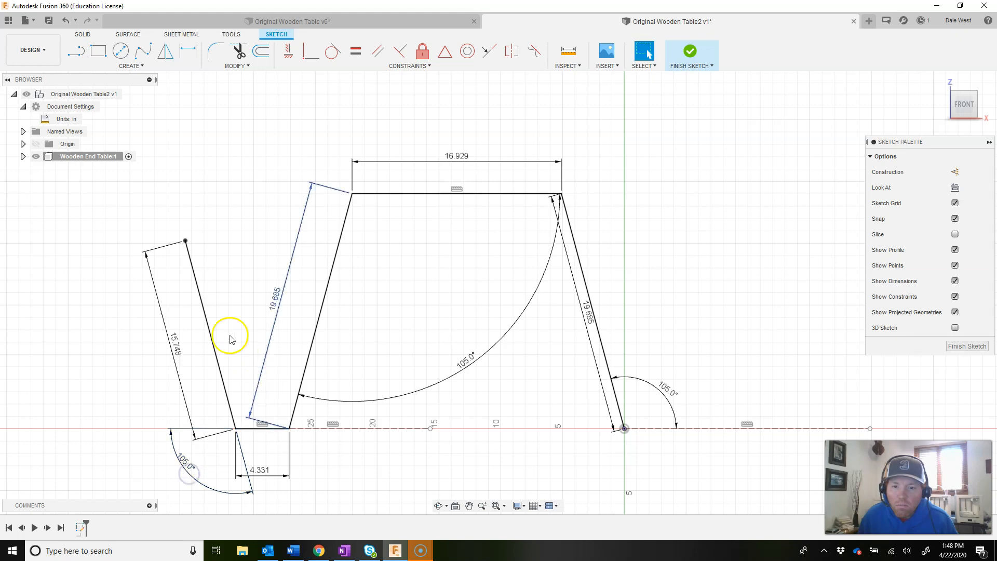
pyautogui.moveTo(279, 301); pyautogui.dragTo(310, 312)
pyautogui.moveTo(478, 364); pyautogui.dragTo(377, 210)
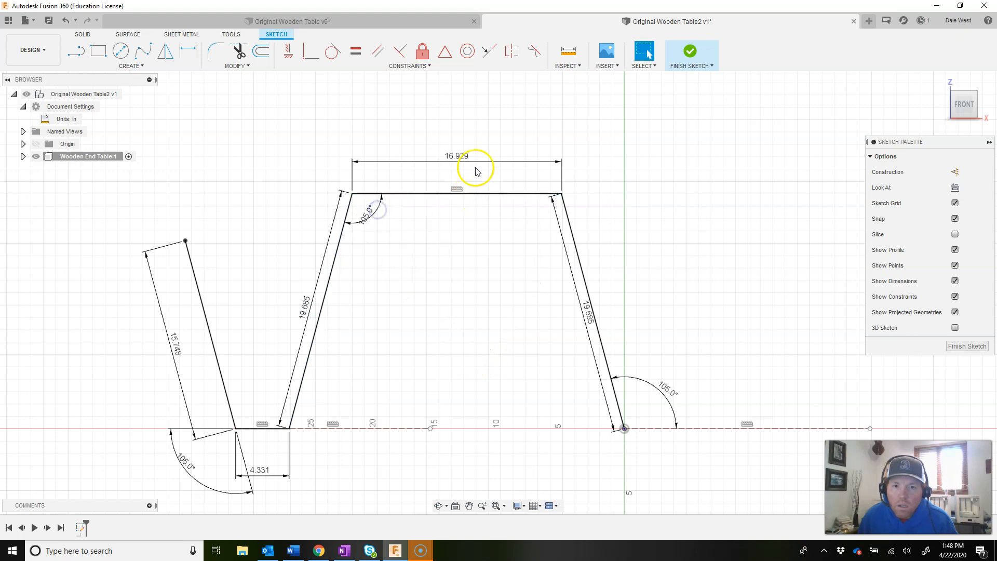
pyautogui.moveTo(586, 307); pyautogui.dragTo(632, 314)
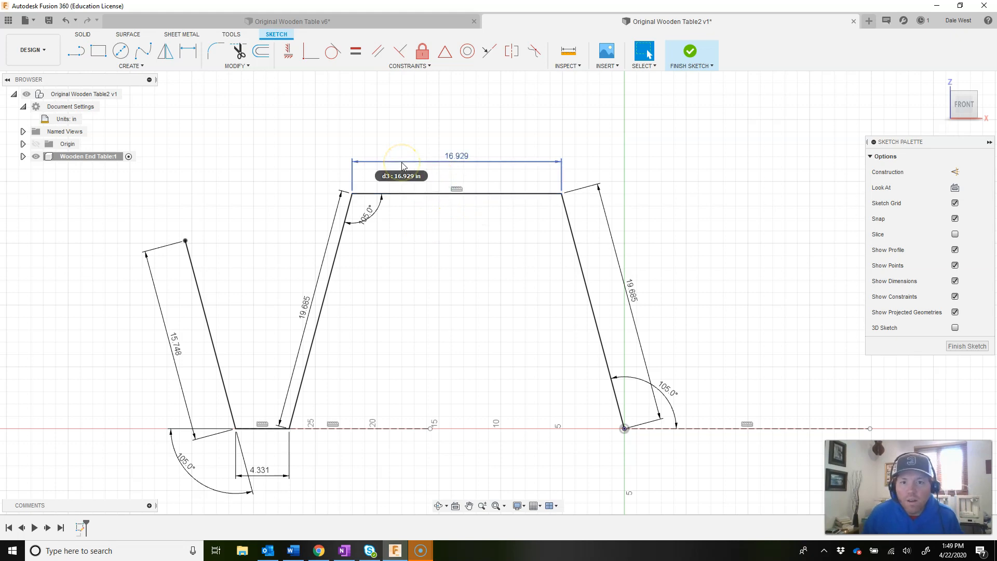
pyautogui.click(319, 78)
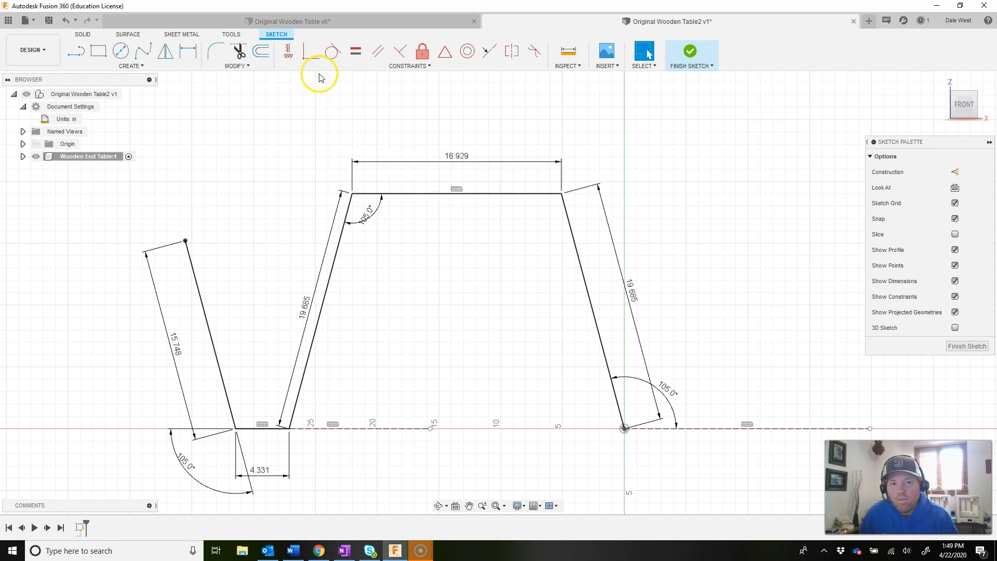
# Fillet the two corners where the tabletop line meets the legs with a 2 in radius
pyautogui.click(215, 57)
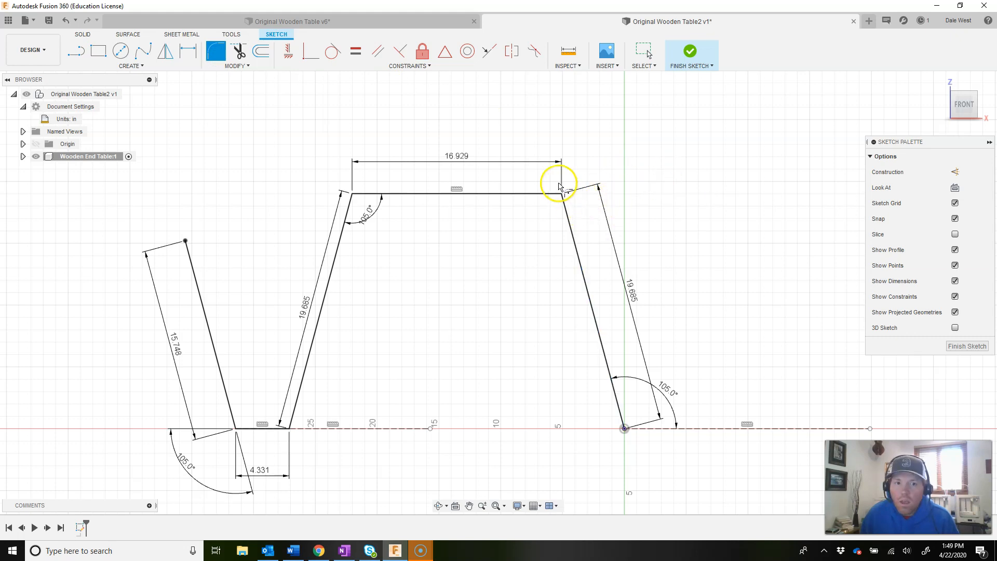
pyautogui.click(364, 193)
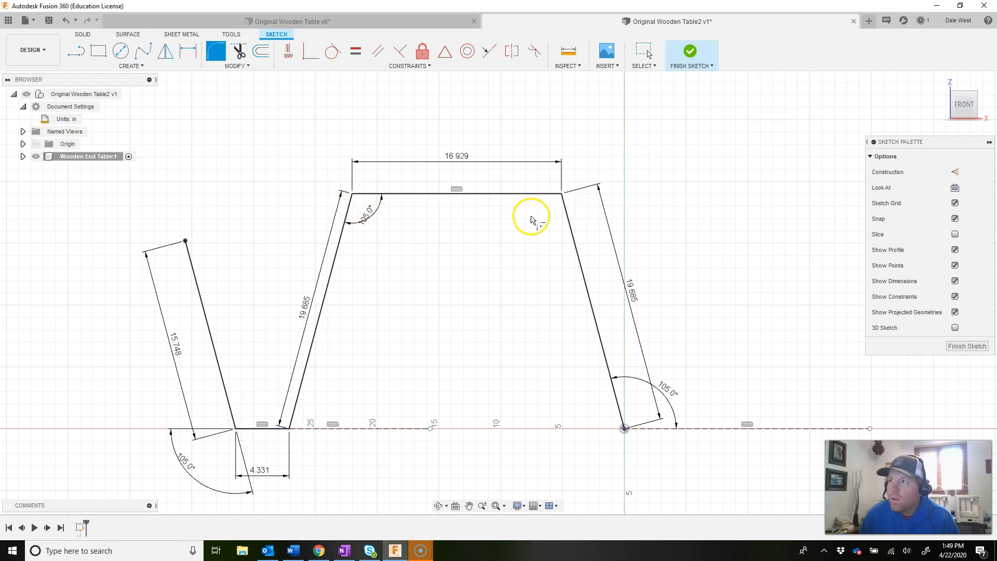
pyautogui.click(561, 195)
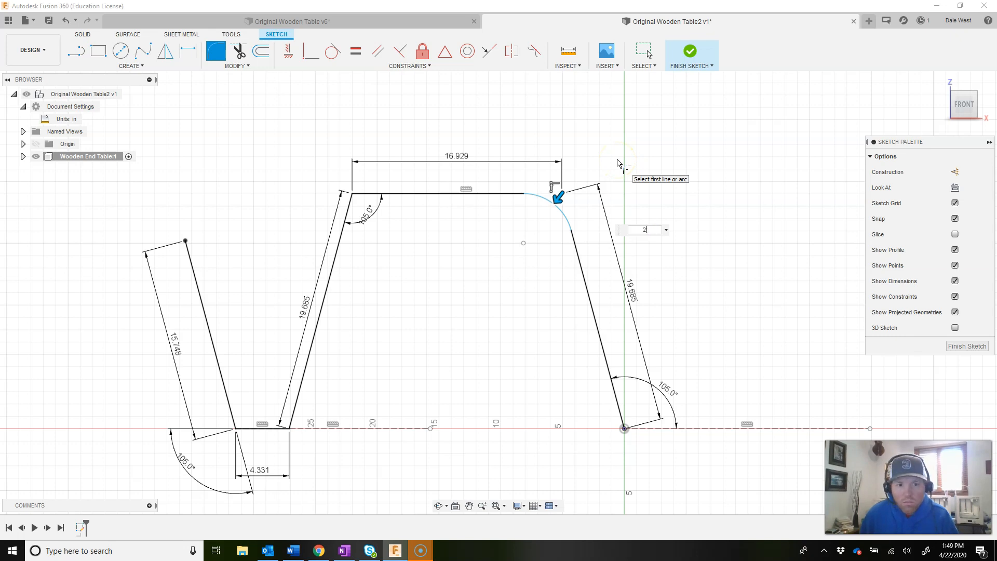
pyautogui.write('2')
pyautogui.press('Return')
pyautogui.click(351, 195)
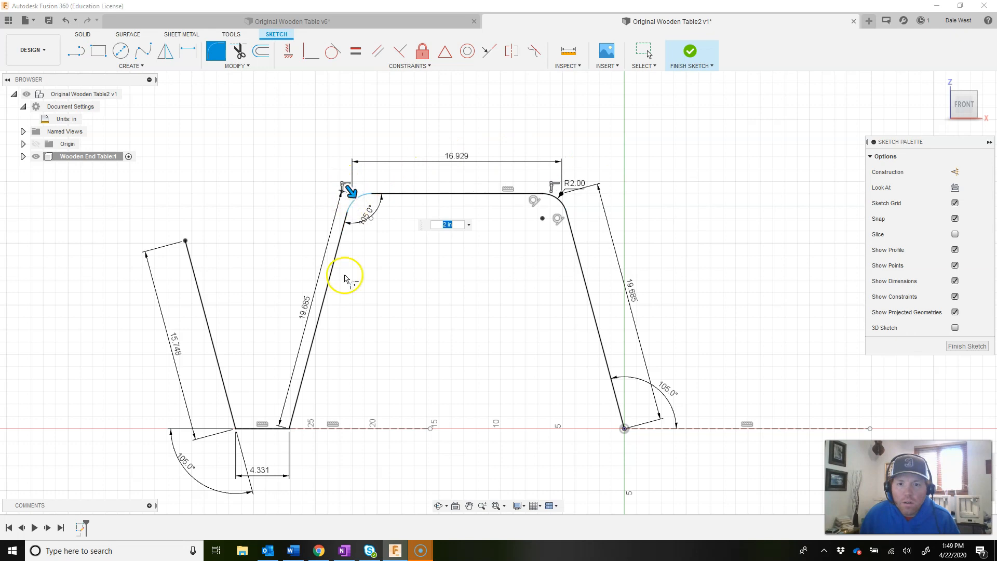
# Add a 2 in fillet to the corner between the left leg and the short base line
pyautogui.click(289, 429)
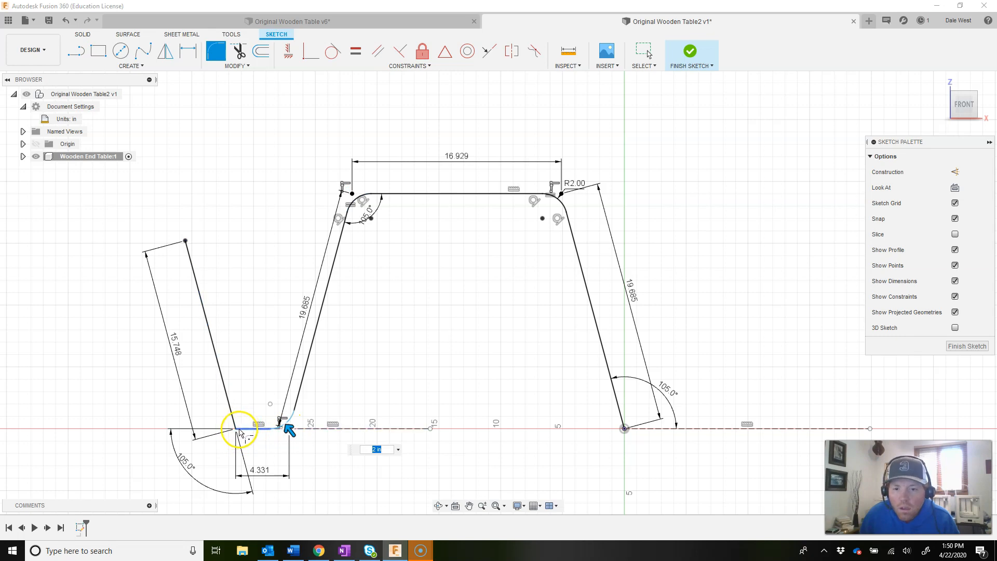
pyautogui.scroll(5, 239, 431)
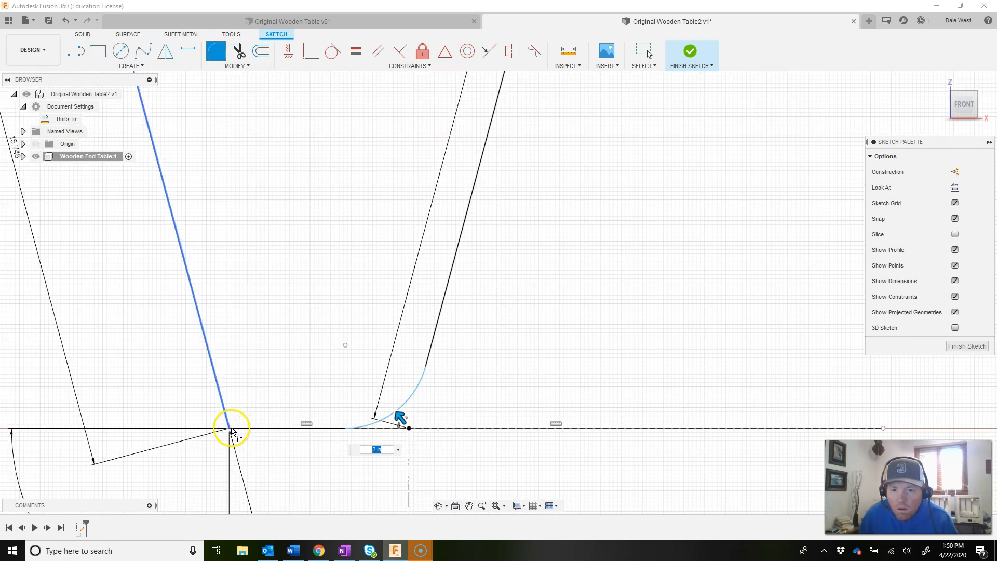
pyautogui.scroll(-3, 523, 358)
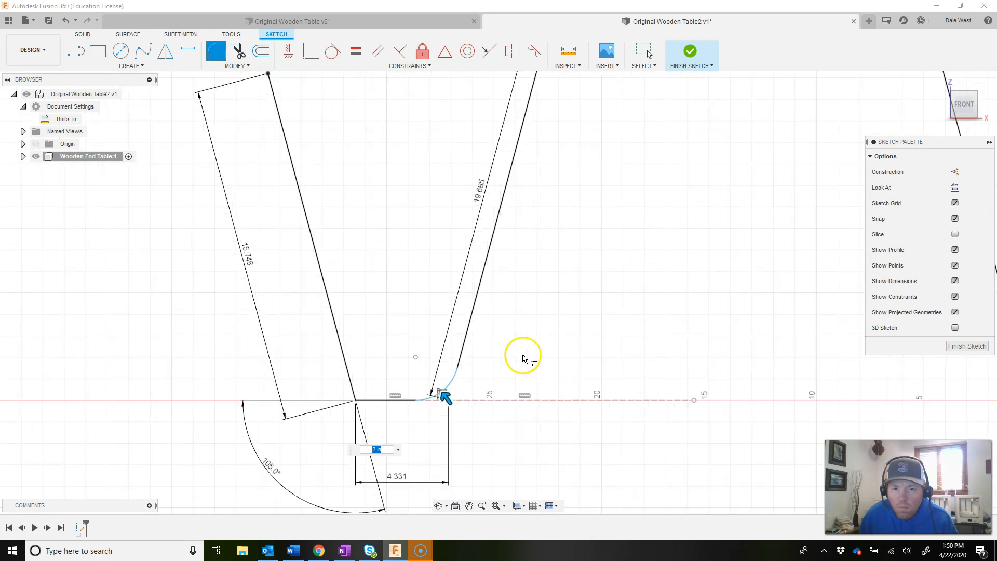
pyautogui.scroll(-1, 524, 358)
pyautogui.press('Escape')
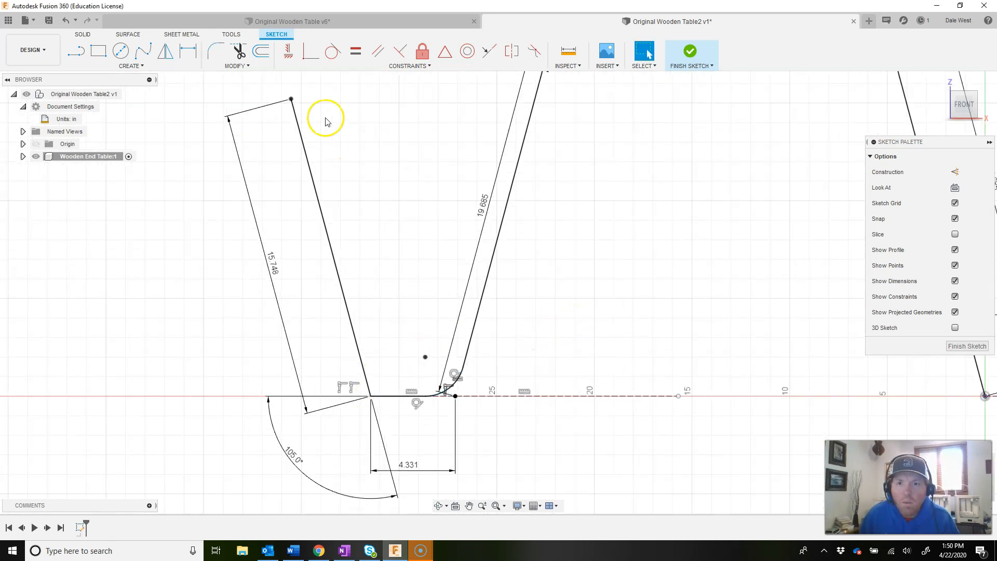
# Fillet the corner between the short base line and the 15.748 in slanted line with a 2 in radius, and finish the sketch
pyautogui.click(212, 55)
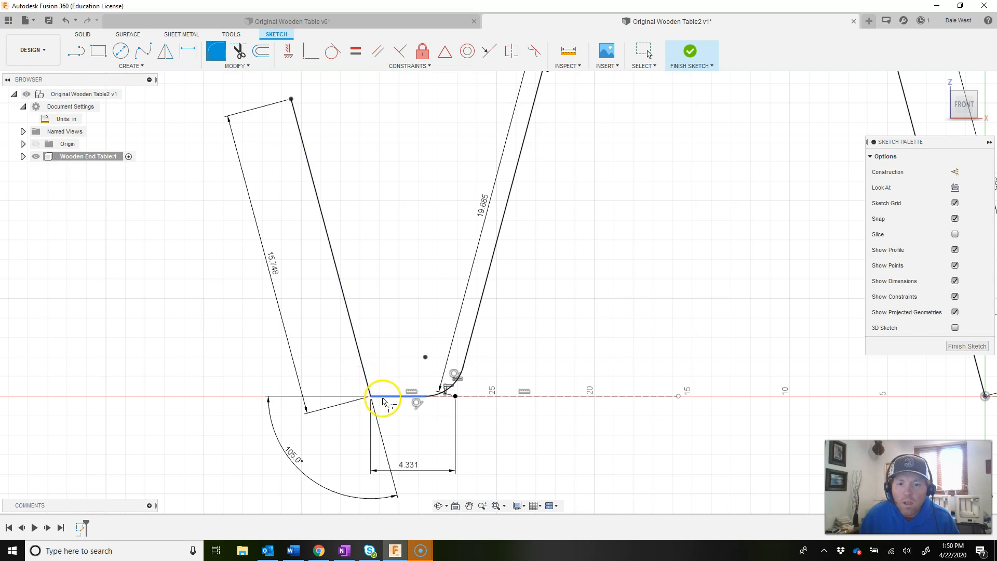
pyautogui.click(365, 381)
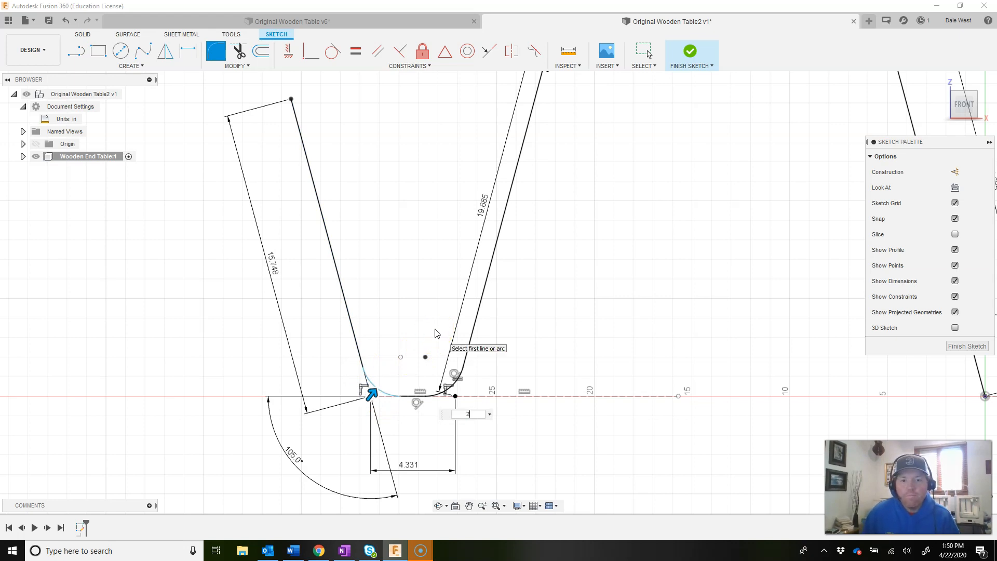
pyautogui.press('Return')
pyautogui.scroll(-3, 597, 334)
pyautogui.moveTo(597, 334); pyautogui.dragTo(576, 359, button='middle')
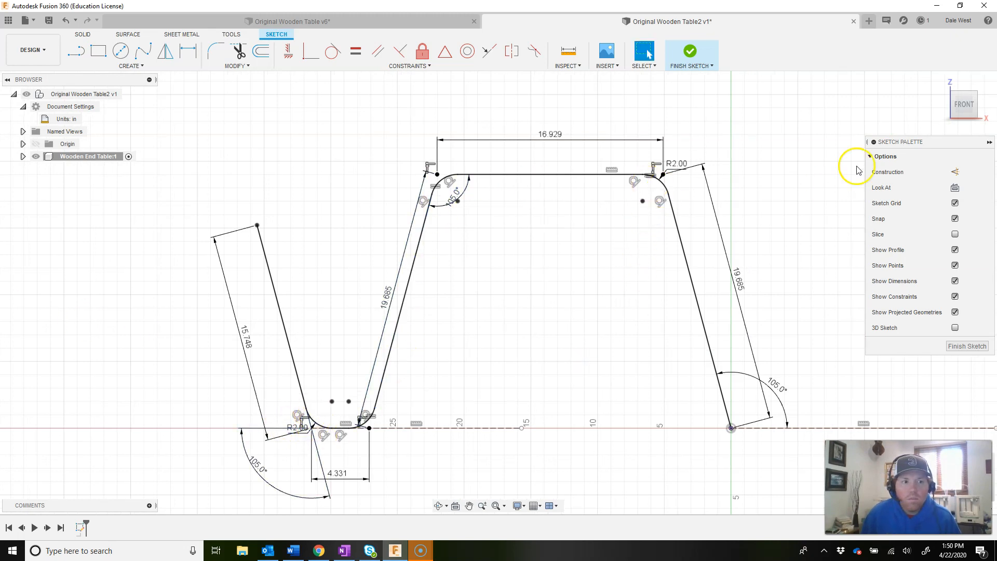
pyautogui.click(691, 52)
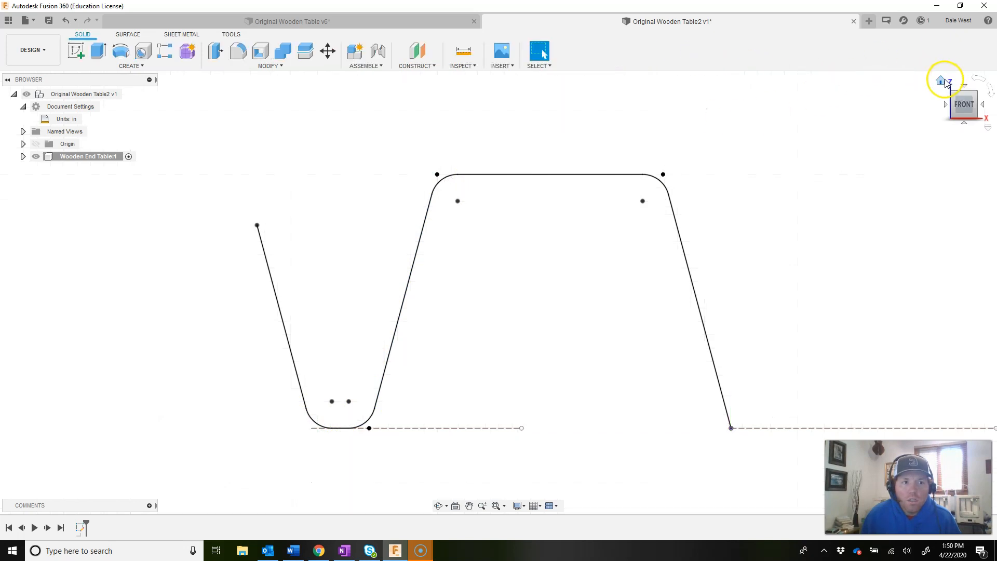
pyautogui.click(940, 85)
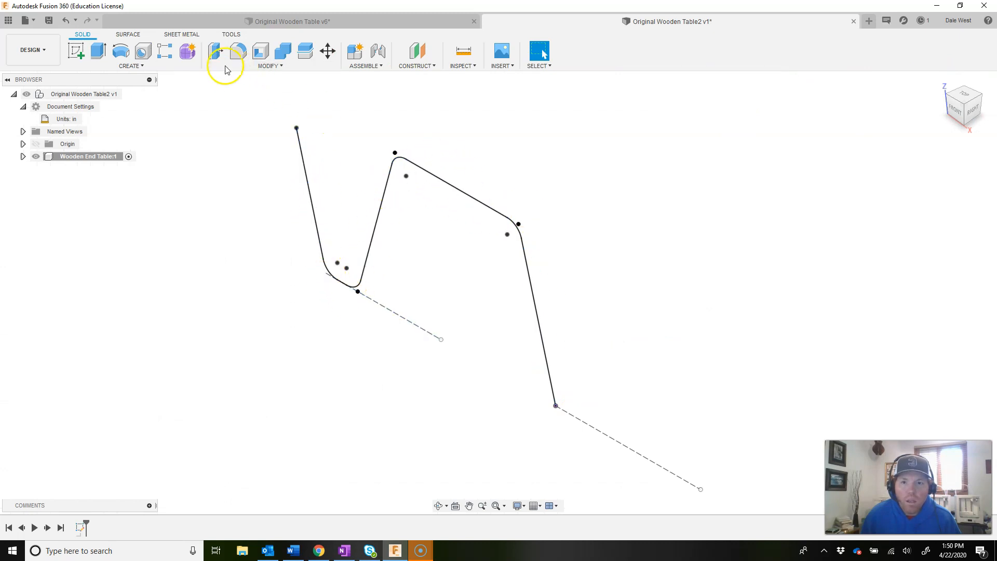
# Compare the open profile sketch with the finished table in the Original Wooden Table v6 design, and return to the Original Wooden Table2 design
pyautogui.click(234, 23)
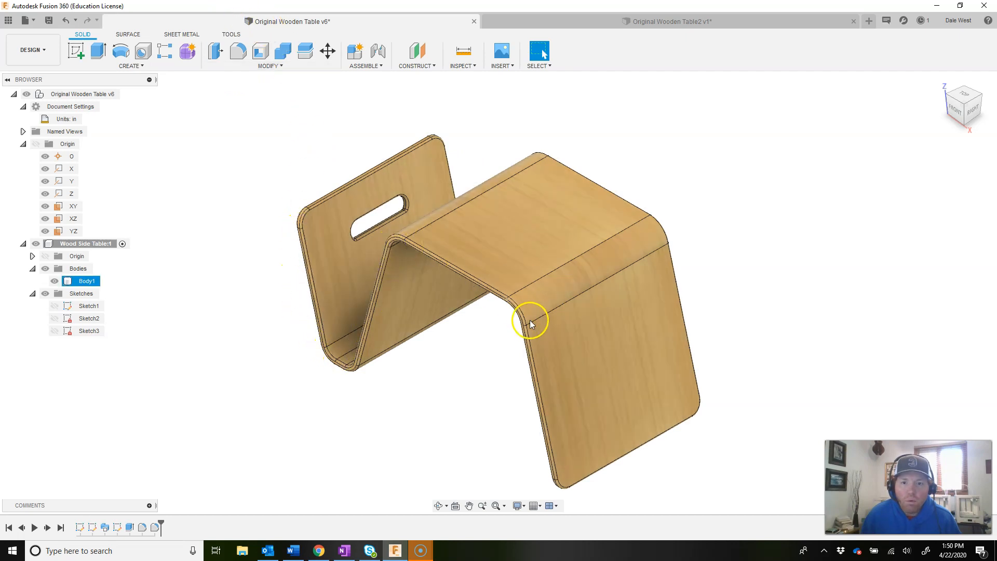
pyautogui.click(584, 20)
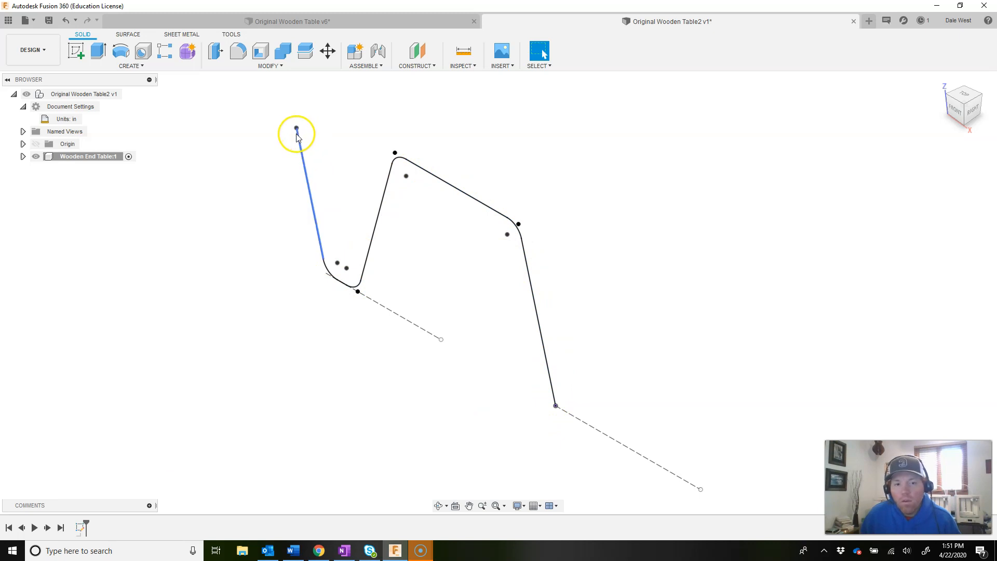
pyautogui.click(555, 406)
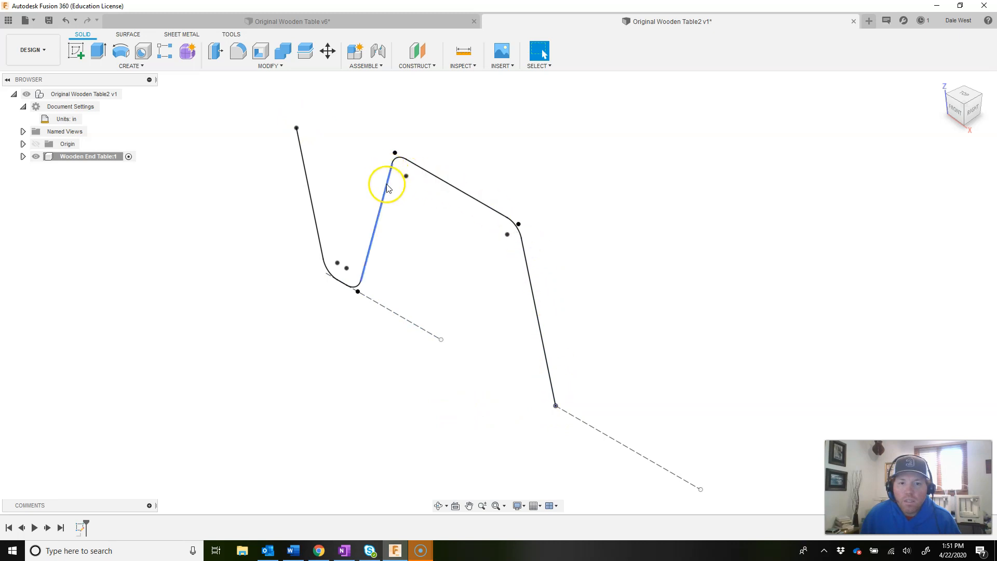
pyautogui.click(355, 295)
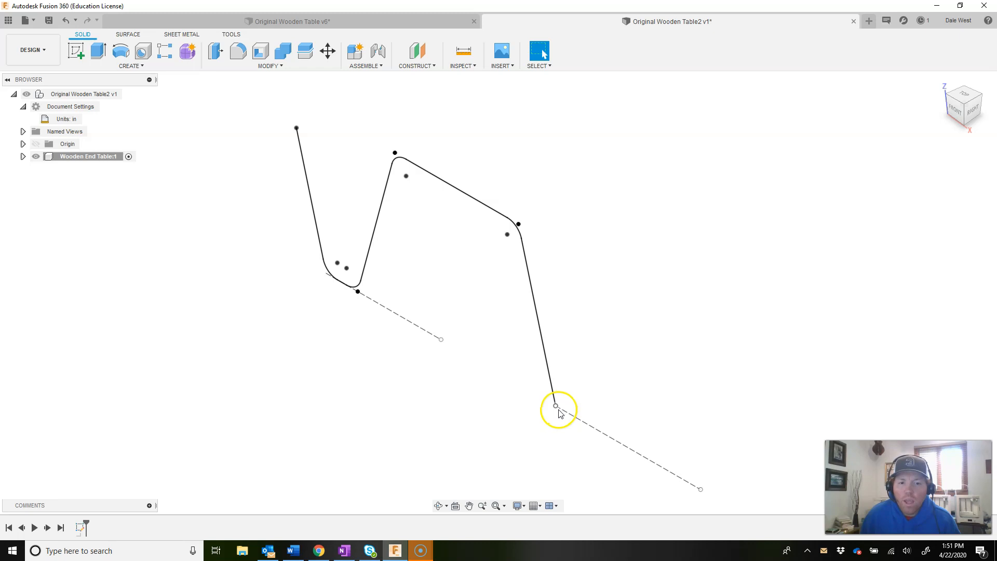
pyautogui.click(556, 406)
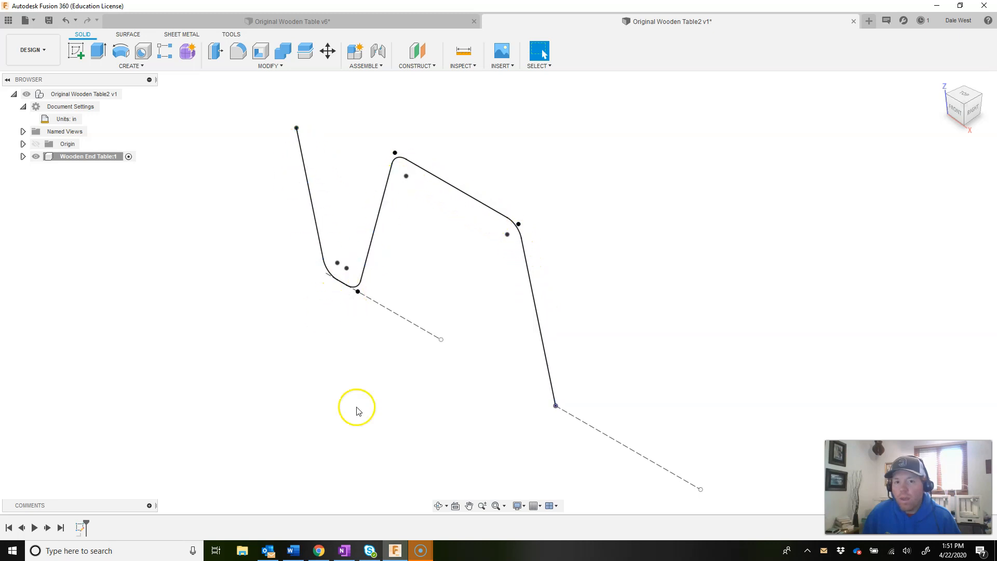
pyautogui.click(403, 20)
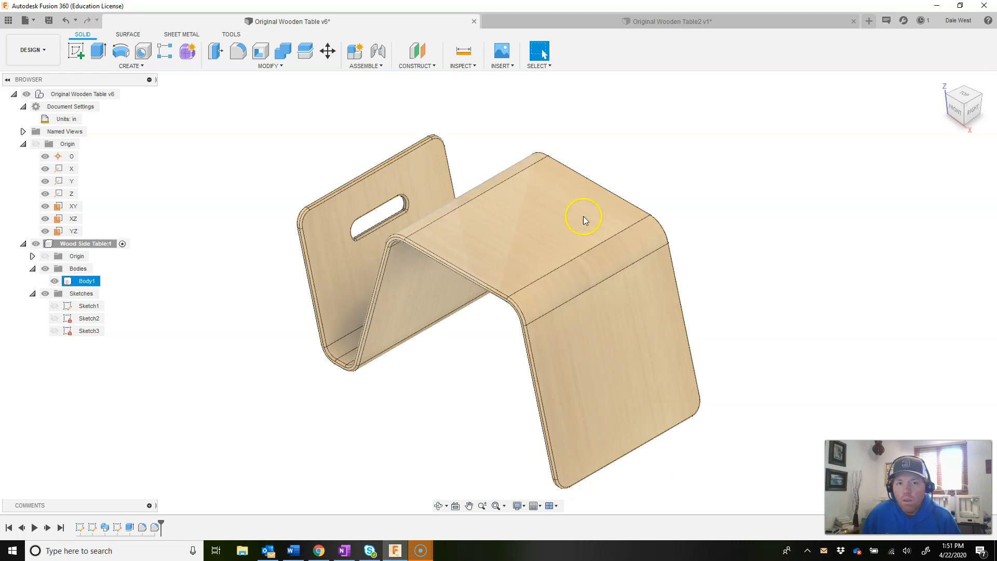
pyautogui.click(595, 21)
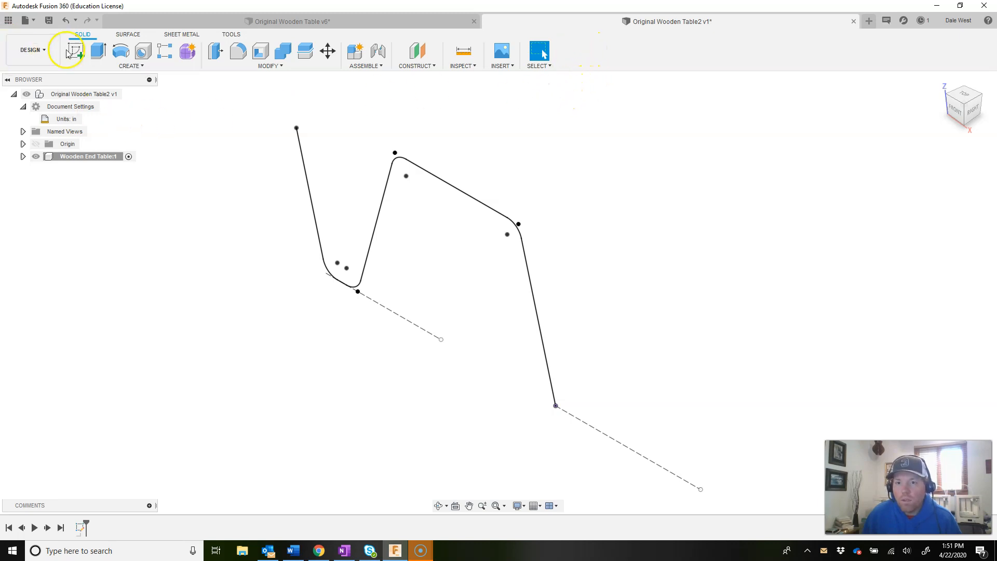
# On the horizontal XY plane, sketch a 19.685 by 0.709 in rectangle away from the origin and move its 0.709 in dimension aside
pyautogui.click(78, 56)
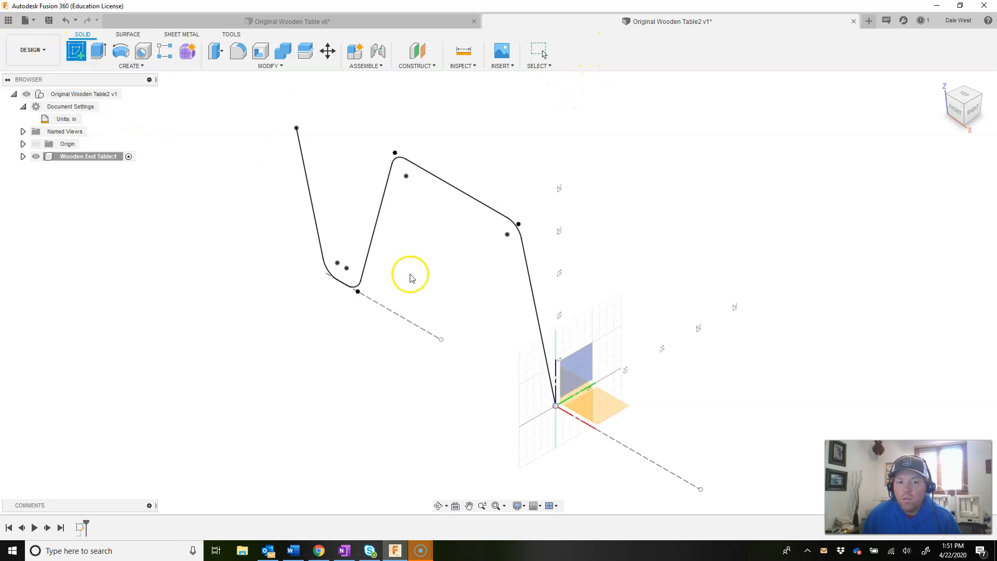
pyautogui.click(615, 405)
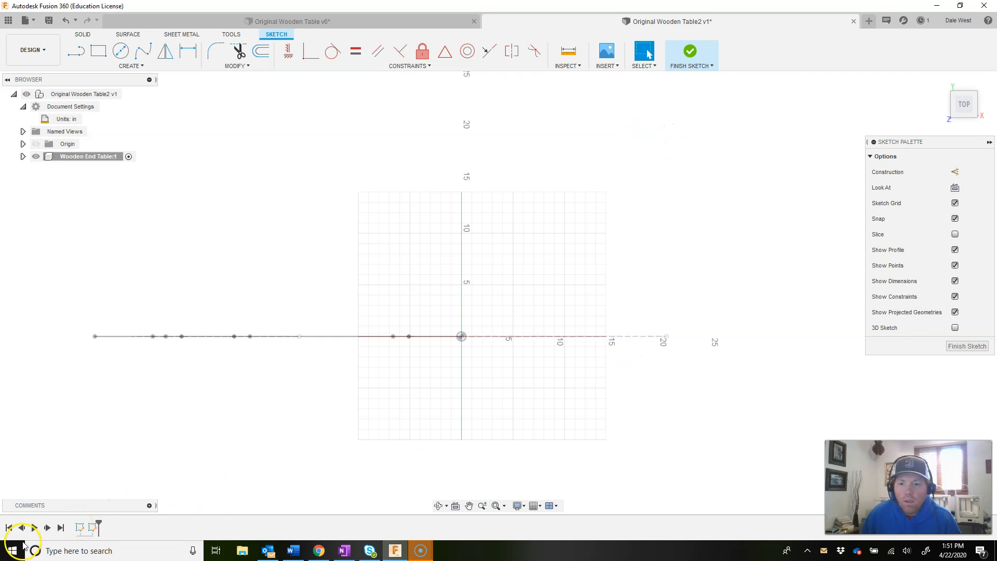
pyautogui.click(977, 80)
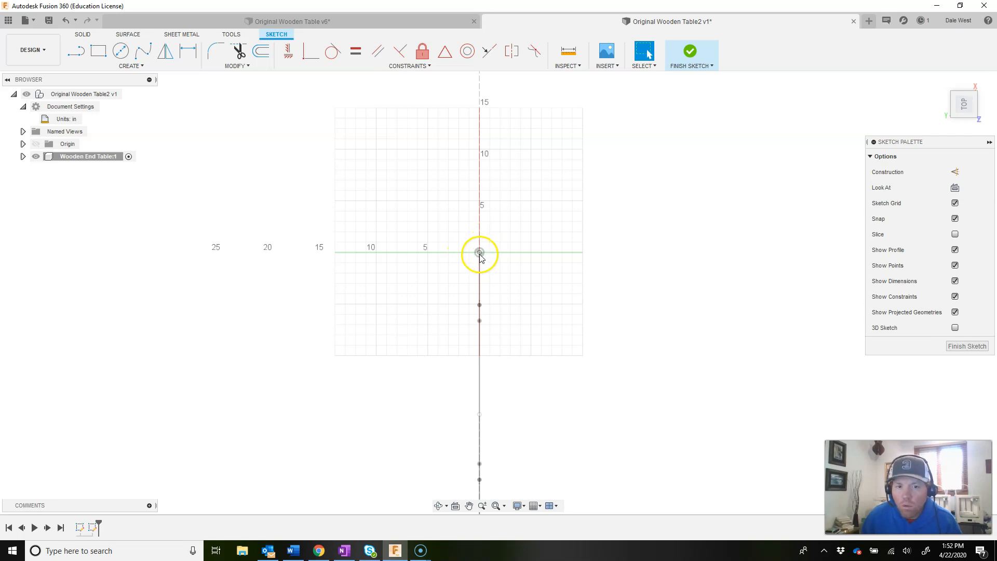
pyautogui.scroll(4, 482, 259)
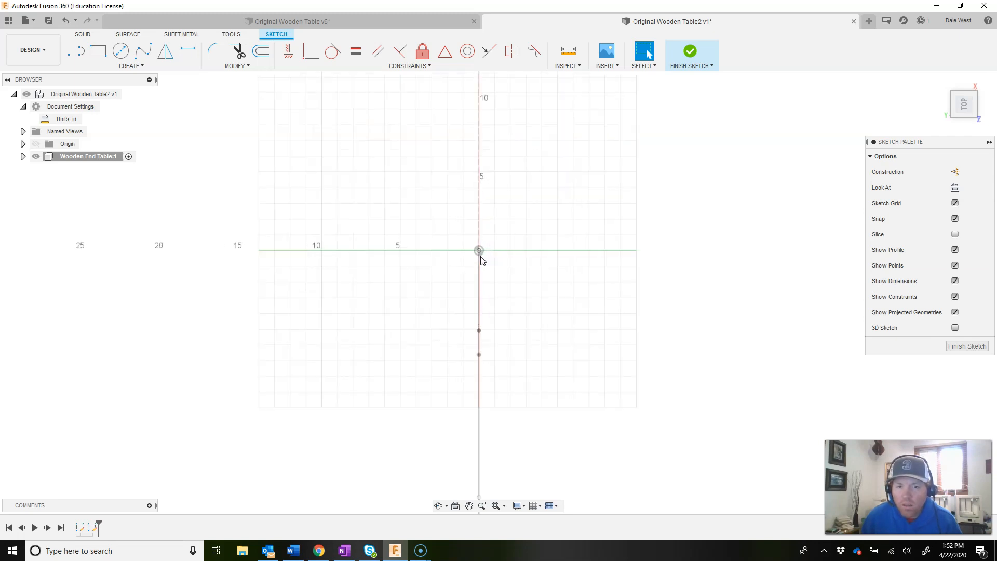
pyautogui.click(99, 50)
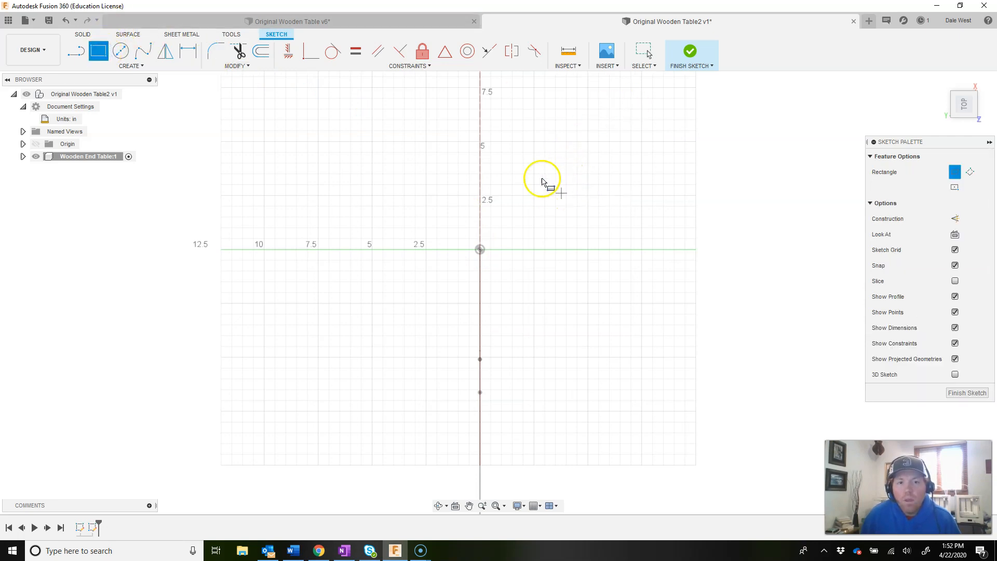
pyautogui.click(539, 163)
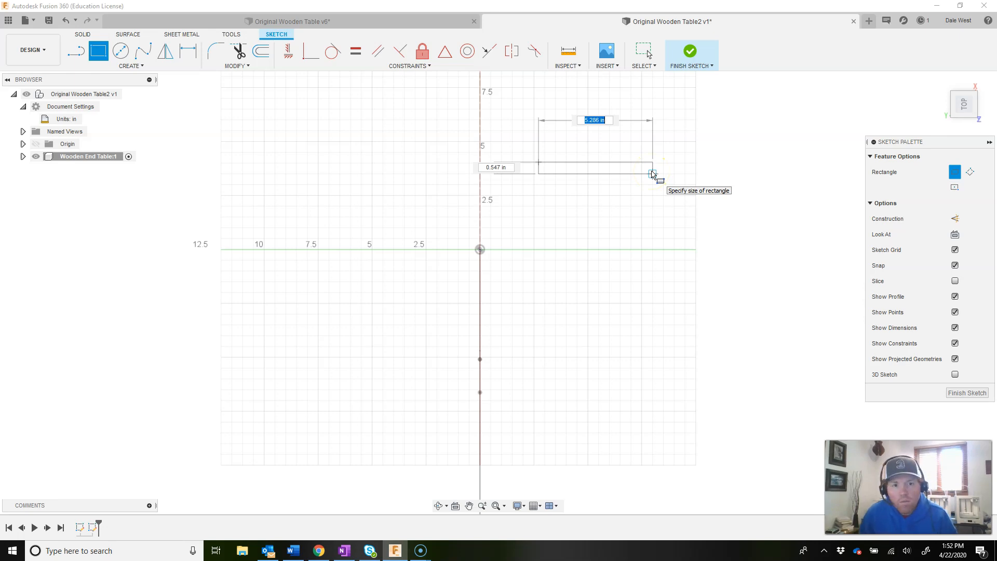
pyautogui.write('19.68')
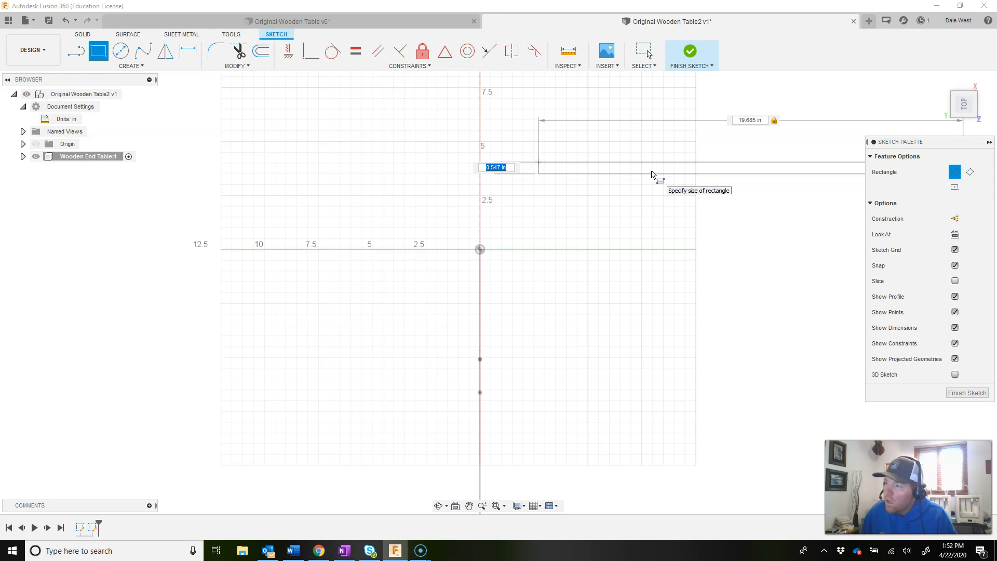
pyautogui.write('.709')
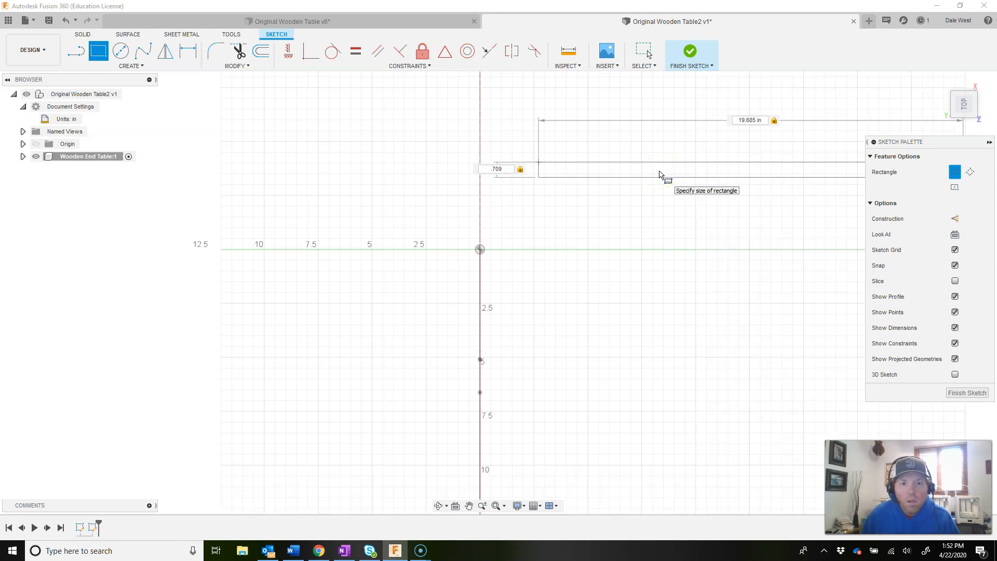
pyautogui.press('Return')
pyautogui.scroll(-3, 676, 203)
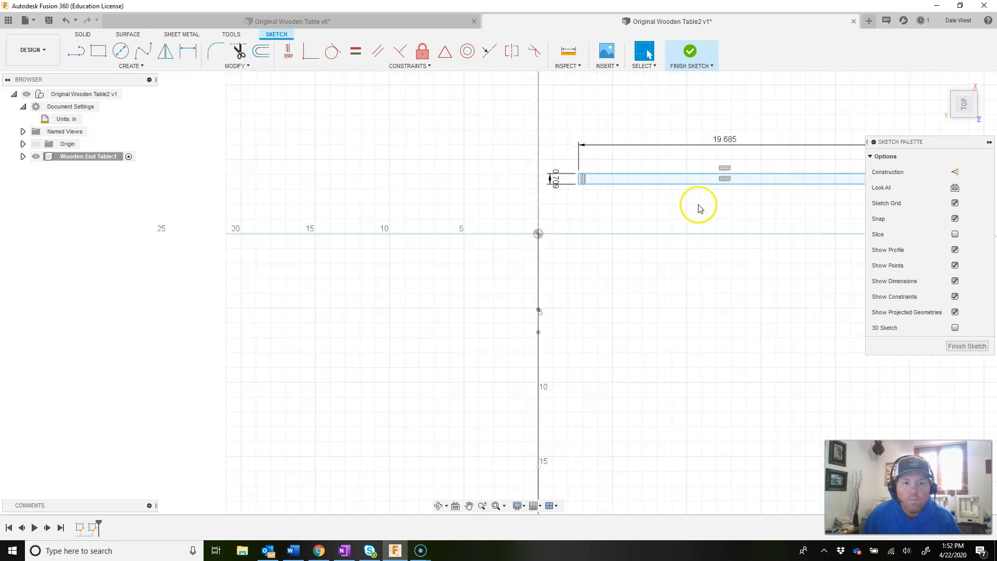
pyautogui.moveTo(735, 212); pyautogui.dragTo(607, 232, button='middle')
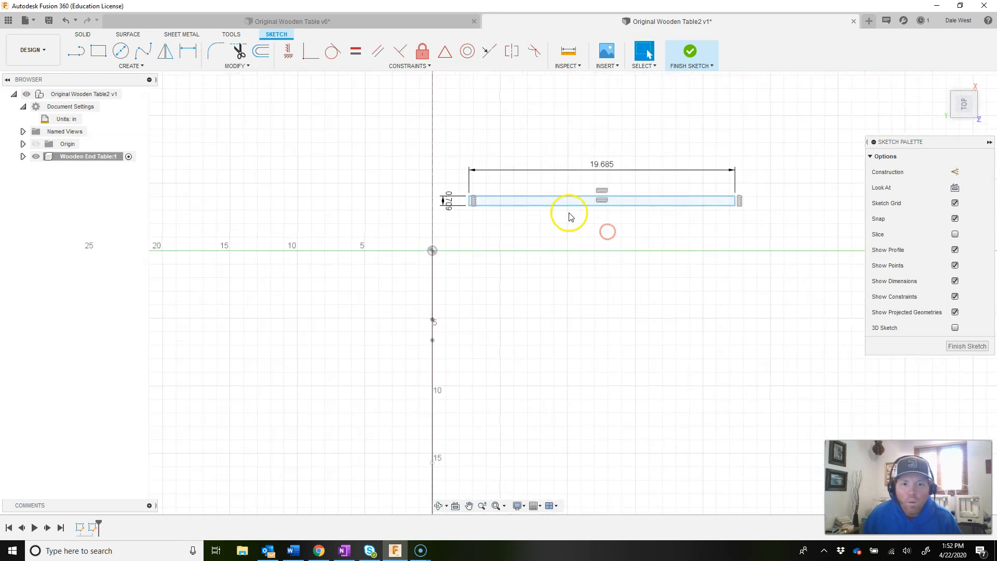
pyautogui.scroll(1, 568, 223)
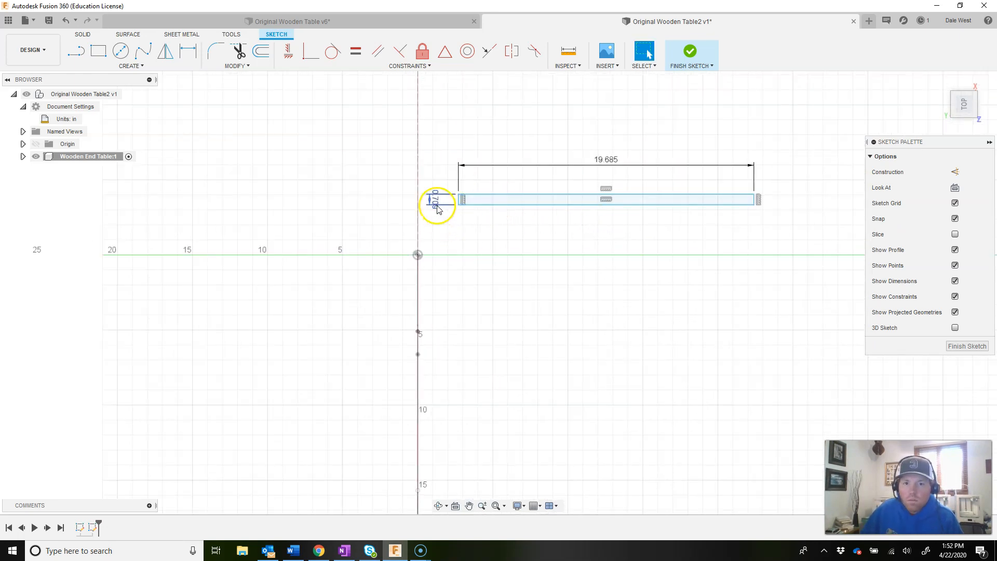
pyautogui.moveTo(438, 222); pyautogui.dragTo(440, 231)
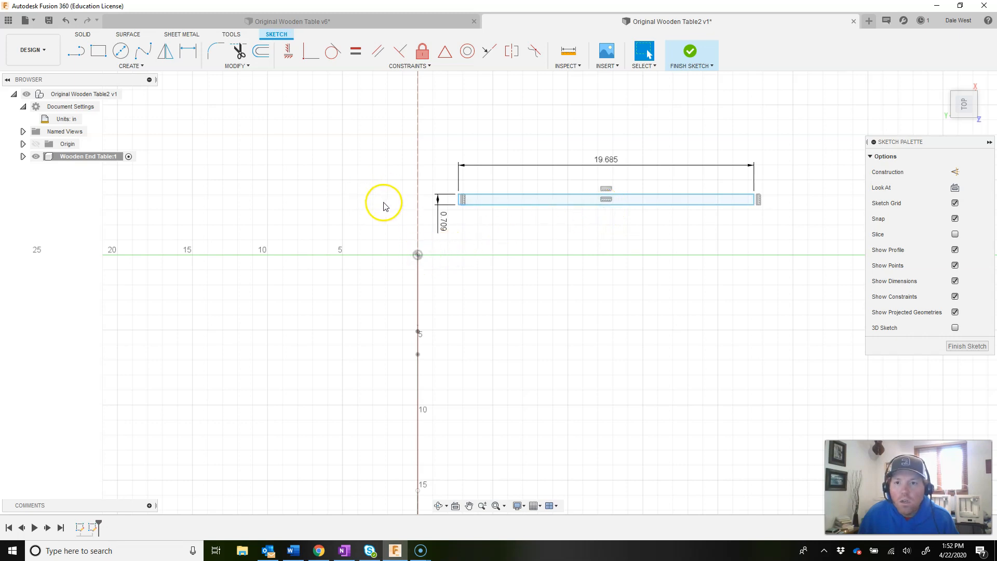
# Constrain the midpoint of the rectangle's long edge nearest the origin to the origin, and finish the sketch
pyautogui.click(445, 50)
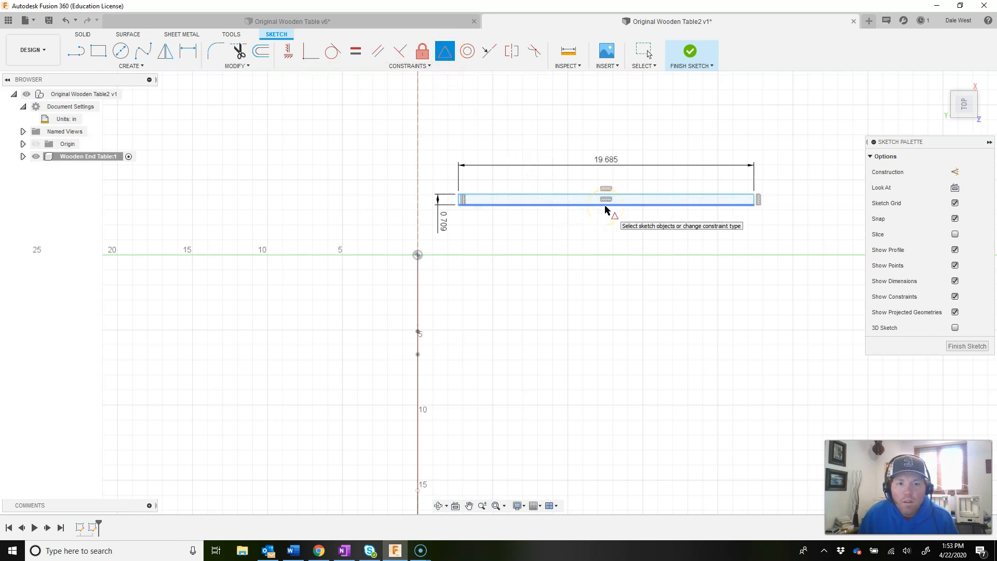
pyautogui.click(605, 208)
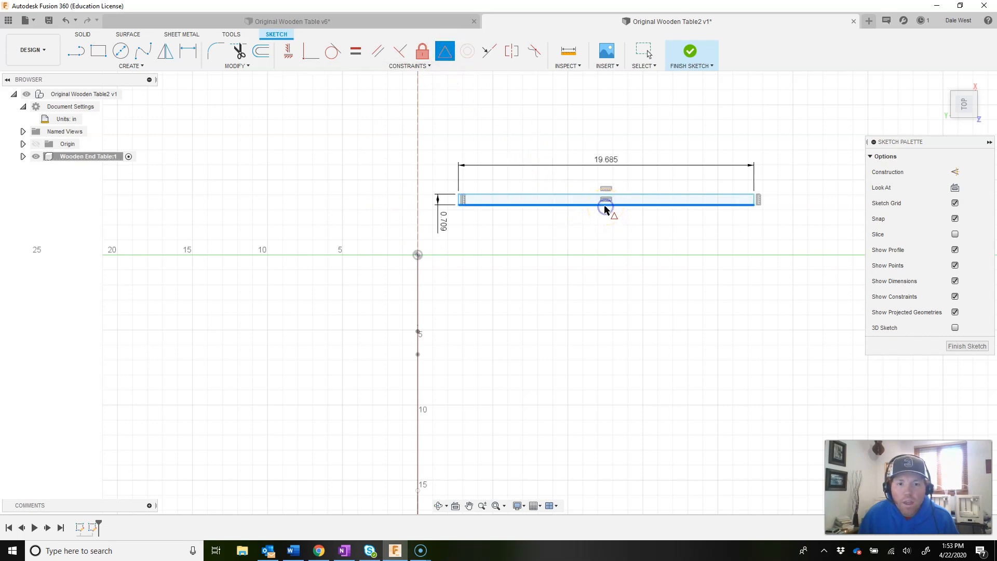
pyautogui.click(418, 255)
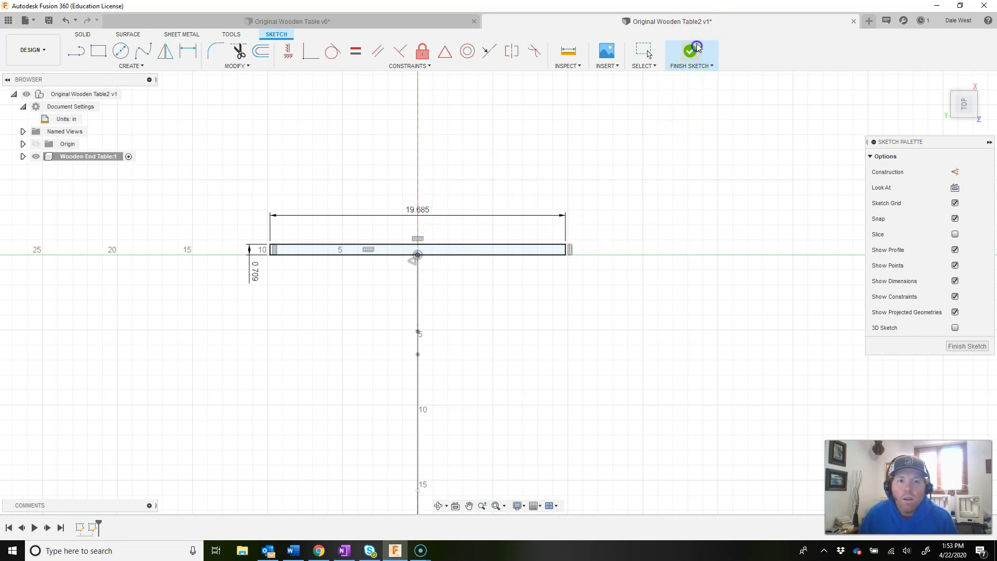
pyautogui.click(686, 61)
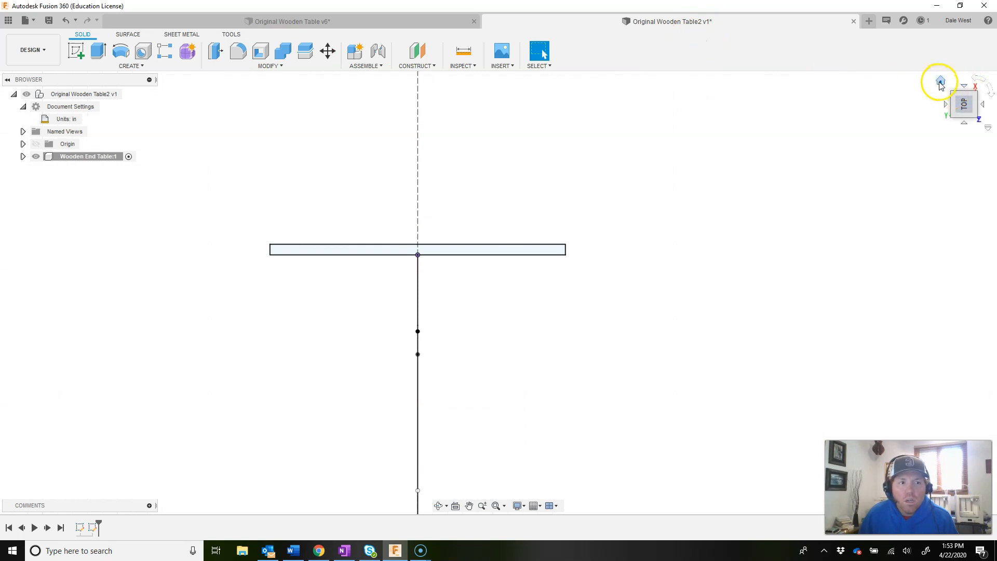
pyautogui.click(941, 82)
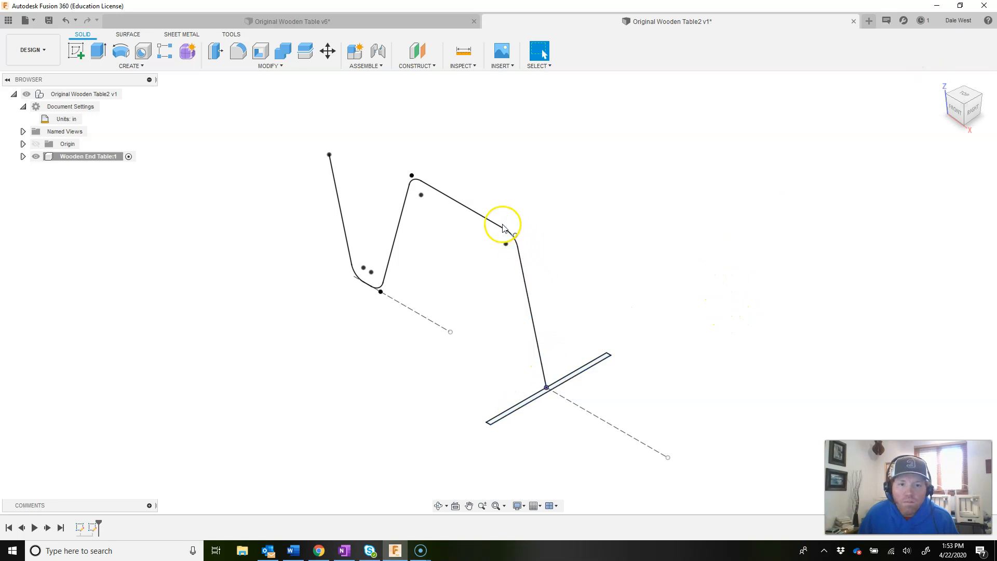
# Sweep the thin rectangle along the chained side-profile path as a new body, using Single Path type and Perpendicular orientation
pyautogui.click(335, 22)
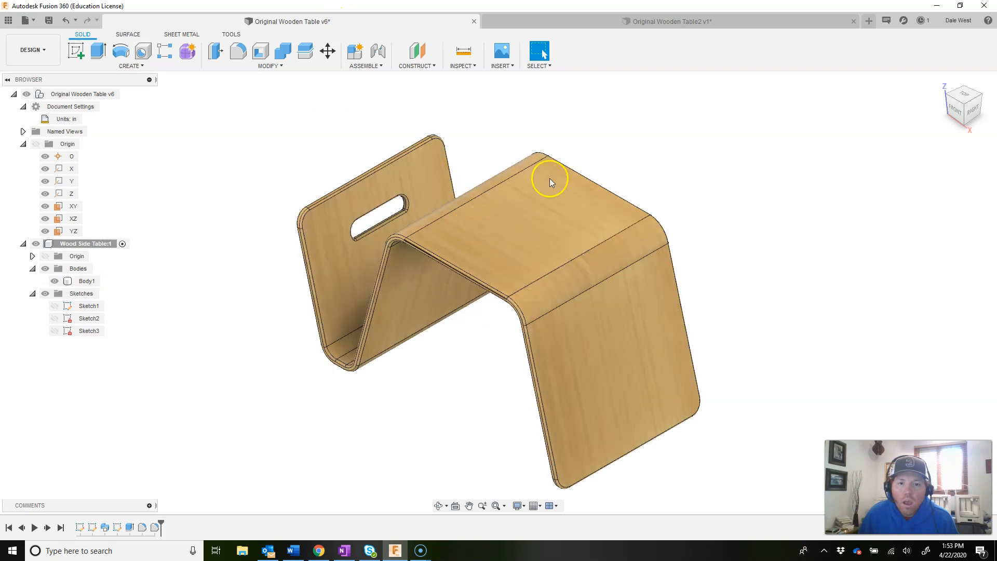
pyautogui.click(603, 21)
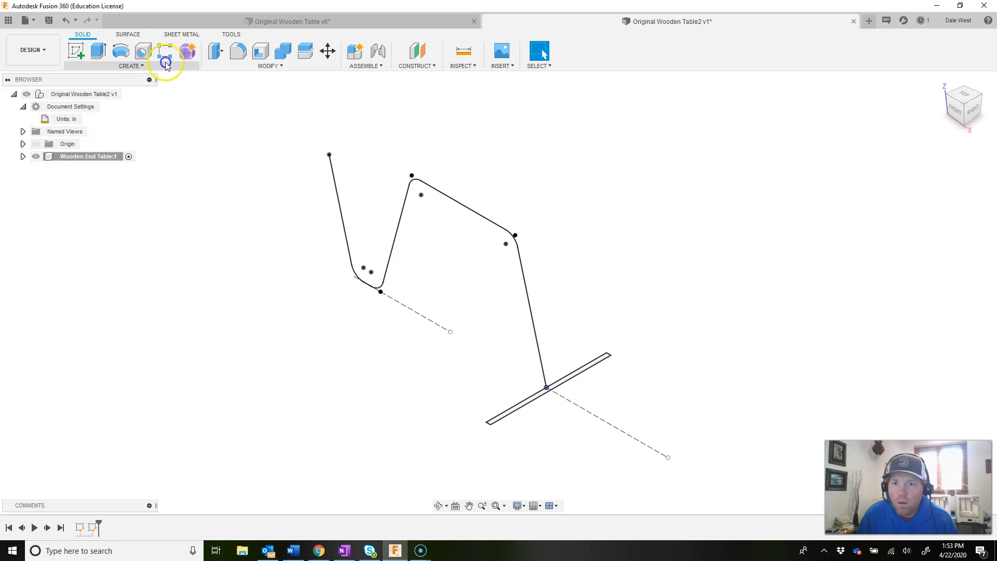
pyautogui.click(139, 67)
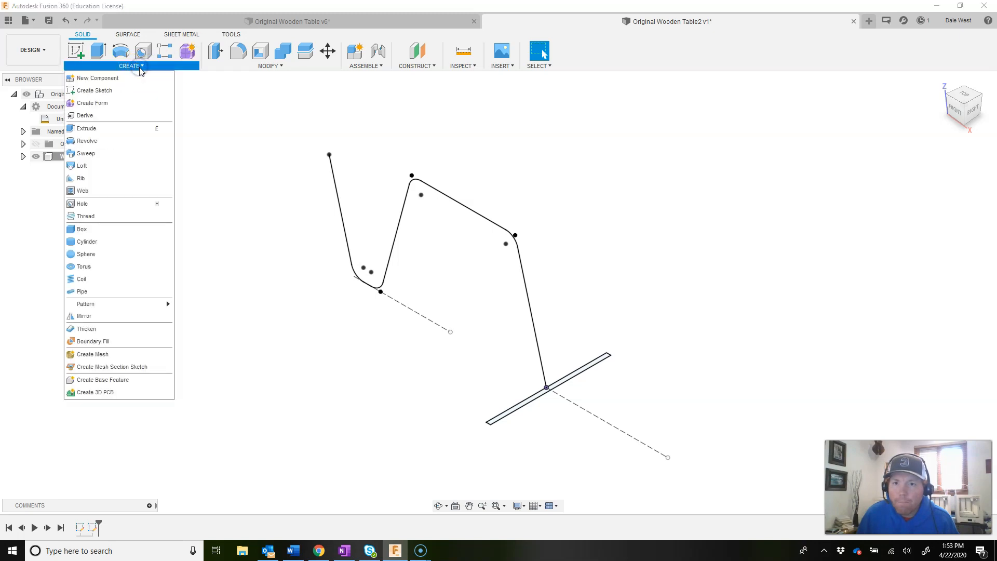
pyautogui.click(100, 155)
pyautogui.click(103, 156)
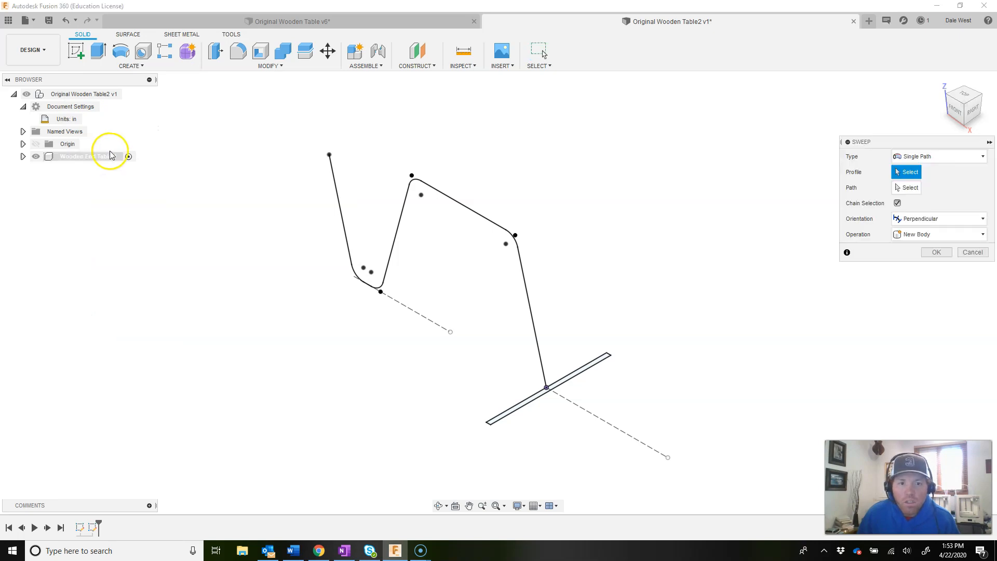
pyautogui.click(88, 158)
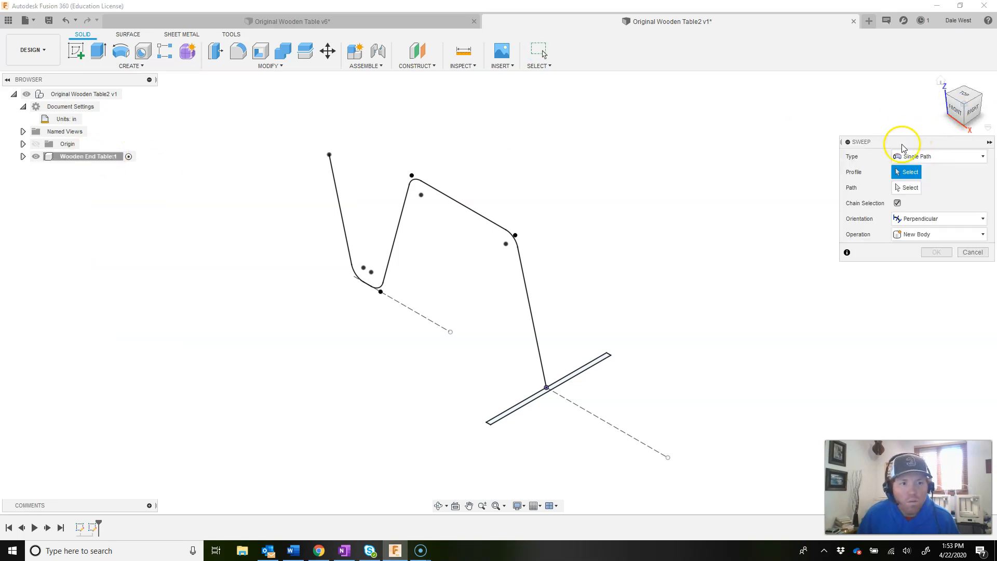
pyautogui.click(934, 158)
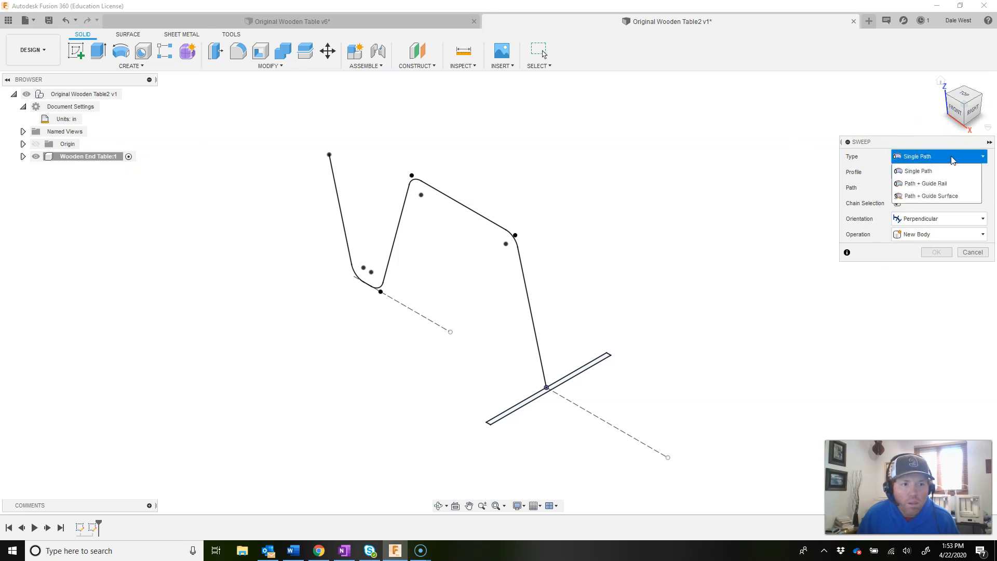
pyautogui.click(953, 158)
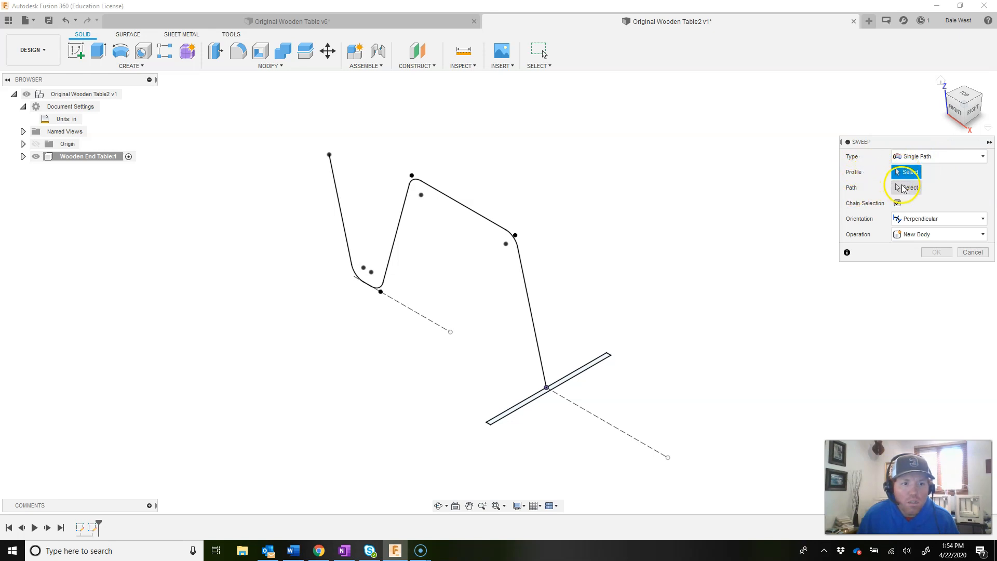
pyautogui.click(596, 363)
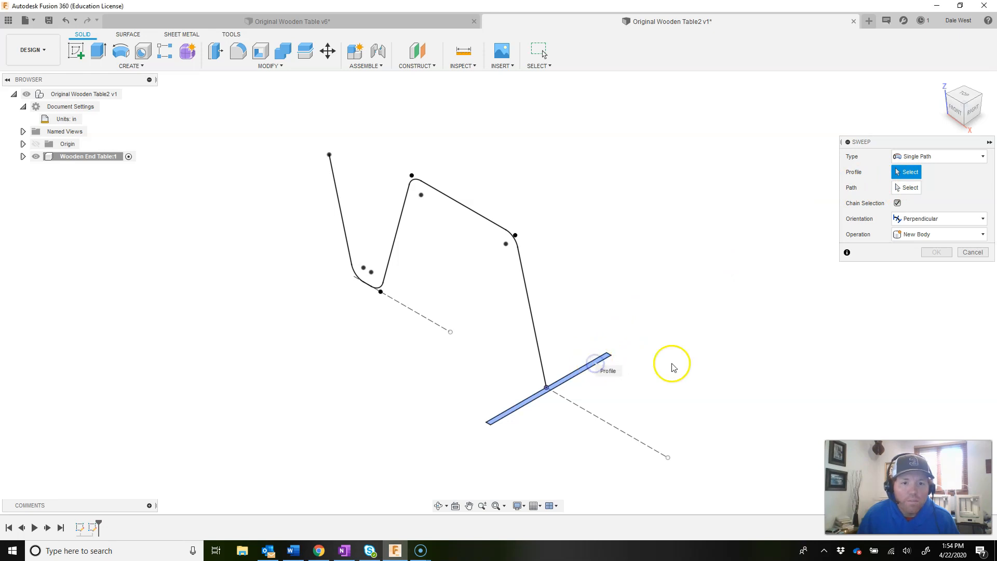
pyautogui.click(910, 188)
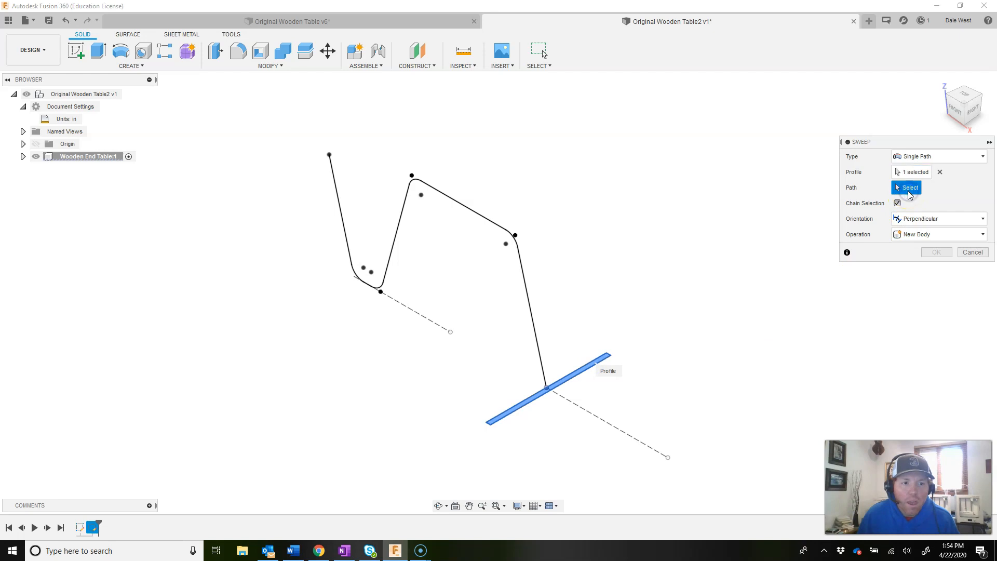
pyautogui.click(487, 220)
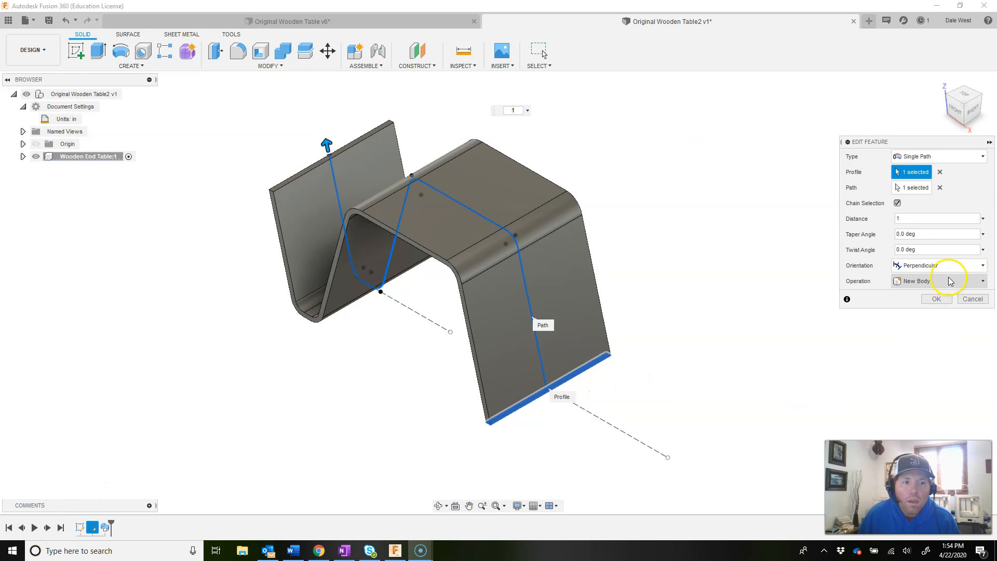
pyautogui.click(937, 299)
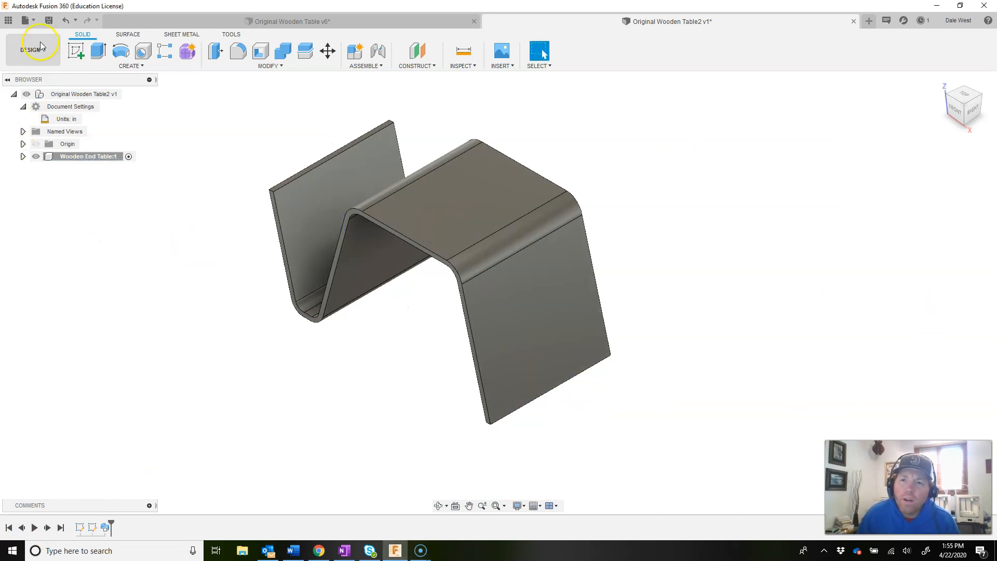
# Save the design with the version description "User Saved" and check the version history of Original Wooden Table2
pyautogui.click(50, 20)
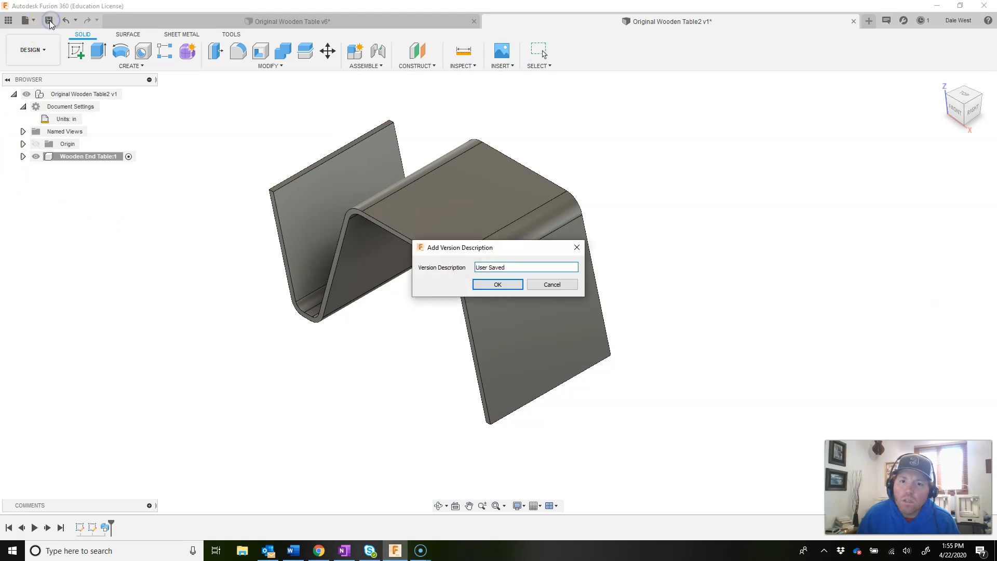
pyautogui.click(502, 285)
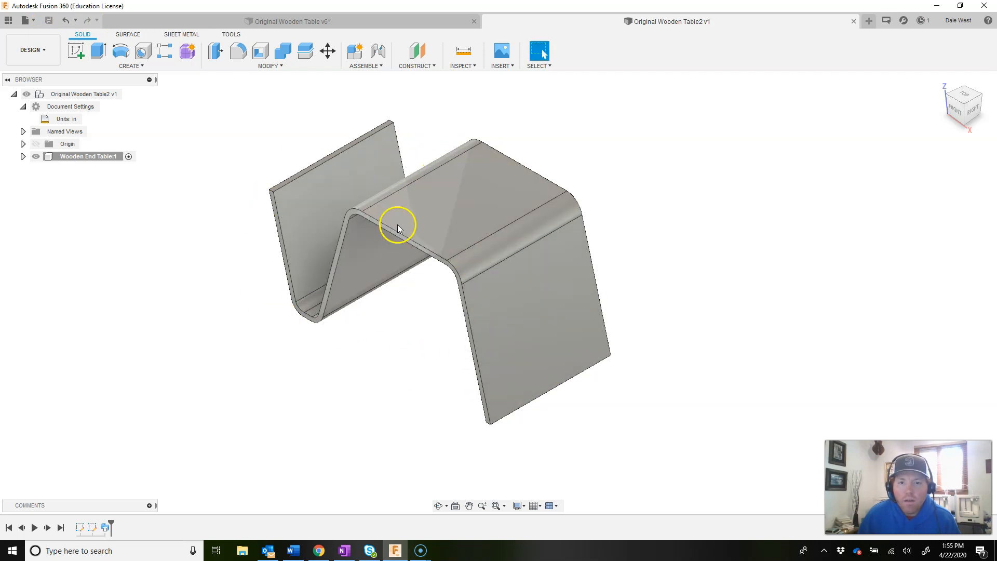
pyautogui.click(8, 22)
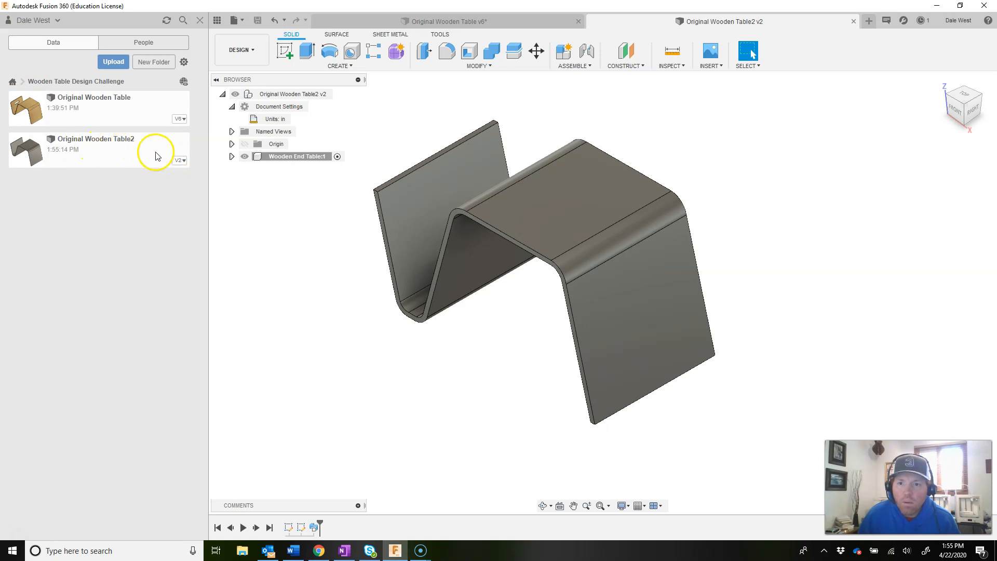
pyautogui.click(181, 161)
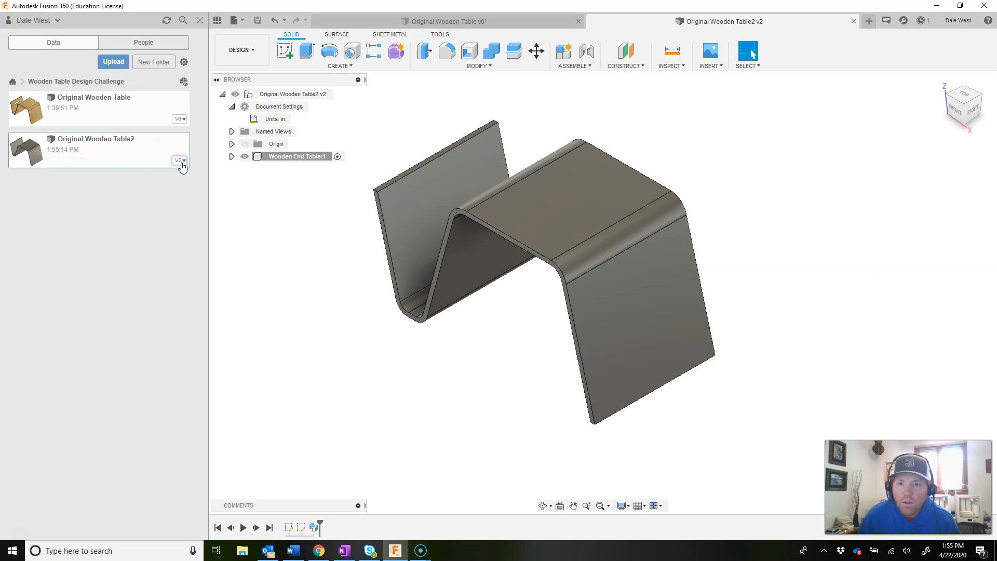
pyautogui.click(60, 295)
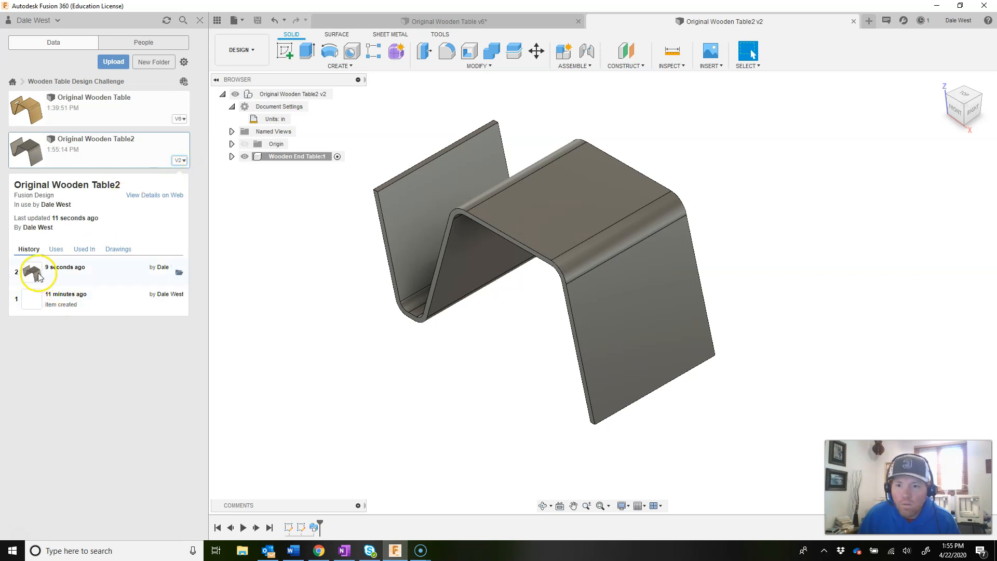
pyautogui.click(182, 162)
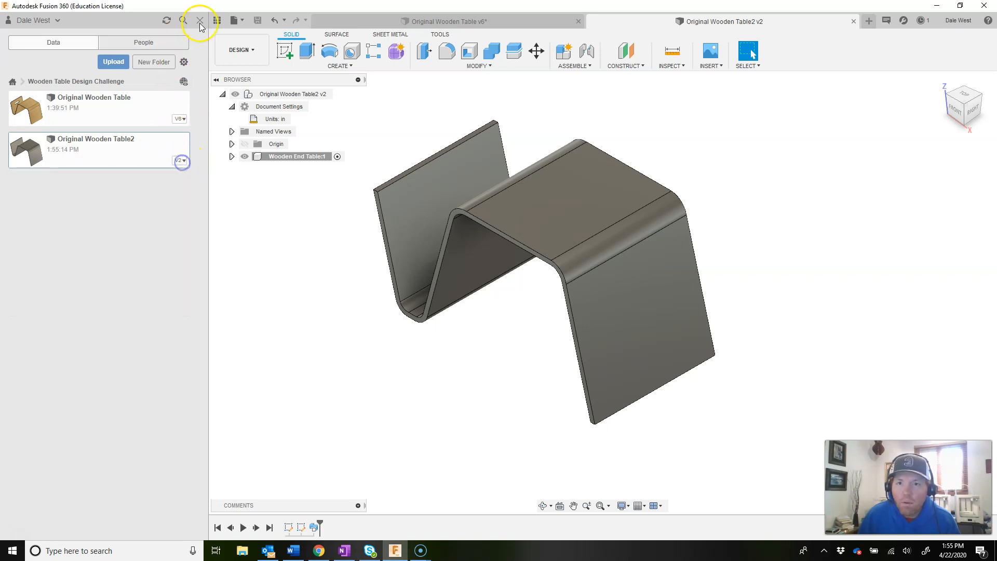
pyautogui.click(217, 21)
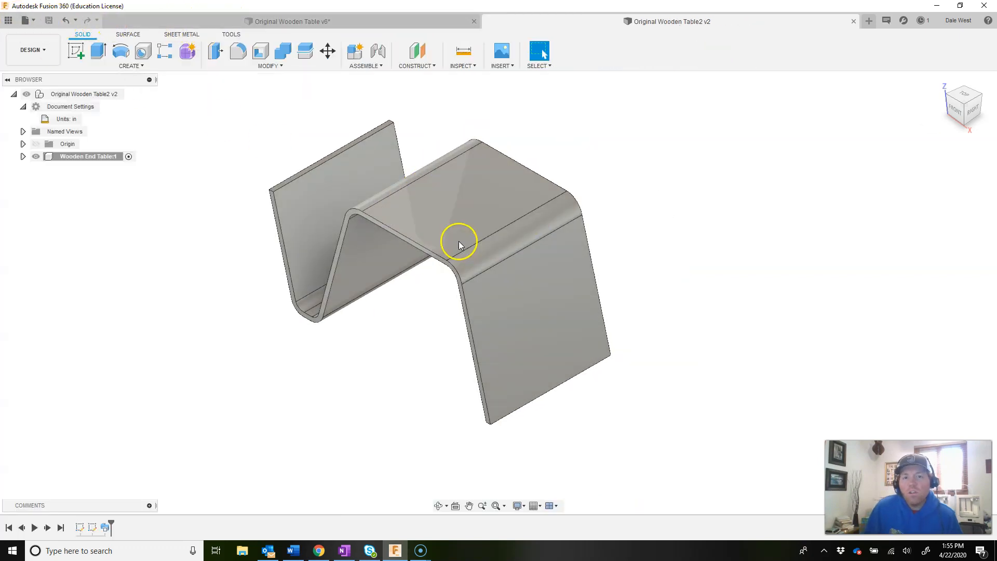
# Examine the handle slot on the finished table in Original Wooden Table v6 and return to Original Wooden Table2
pyautogui.click(317, 21)
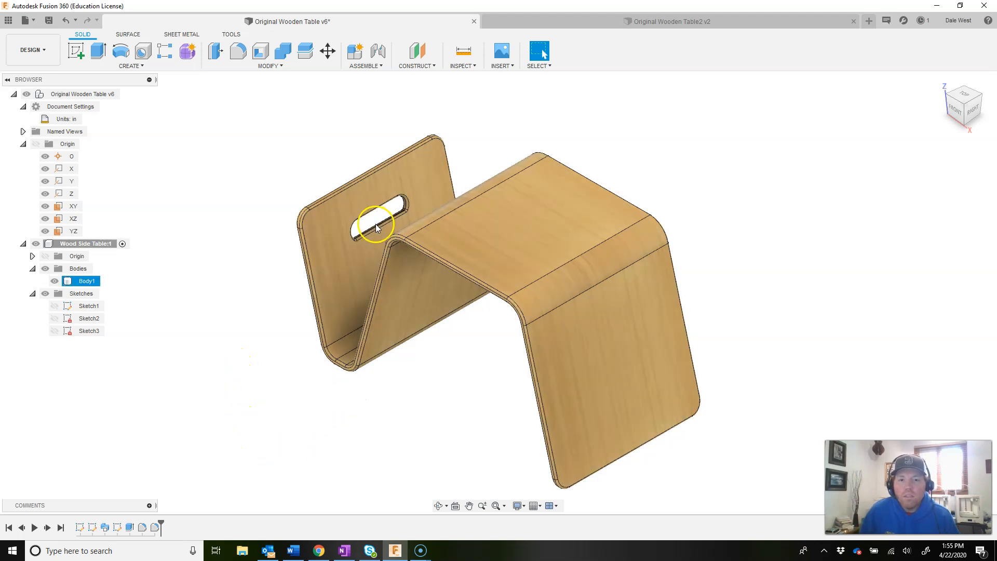
pyautogui.click(623, 21)
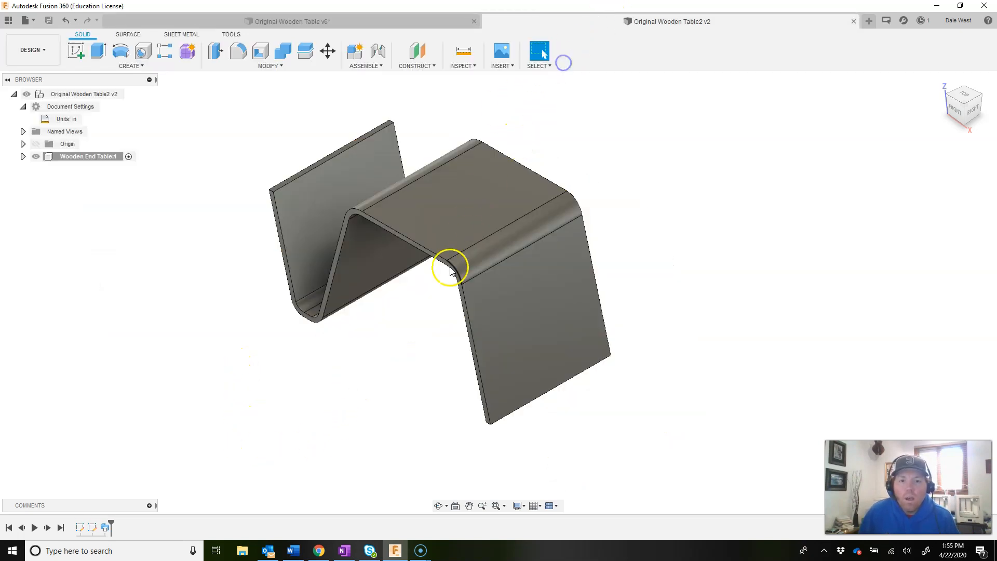
# Start a sketch on the outer face of the table's short upturned end panel
pyautogui.click(76, 51)
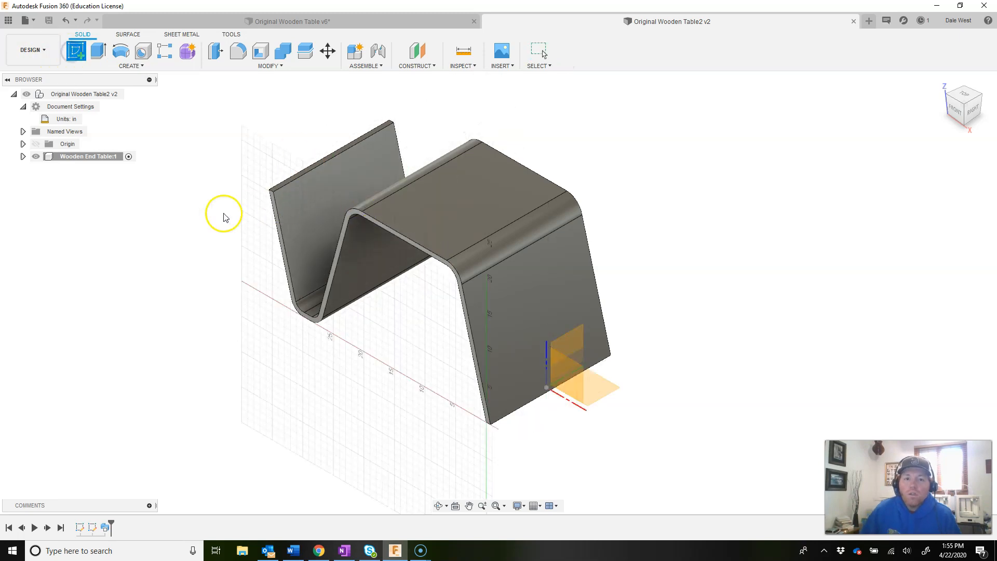
pyautogui.moveTo(203, 170)
pyautogui.keyDown('shift'); pyautogui.mouseDown(button='middle')
pyautogui.moveTo(218, 178)
pyautogui.moveTo(281, 156)
pyautogui.mouseUp(button='middle'); pyautogui.keyUp('shift')
pyautogui.click(306, 293)
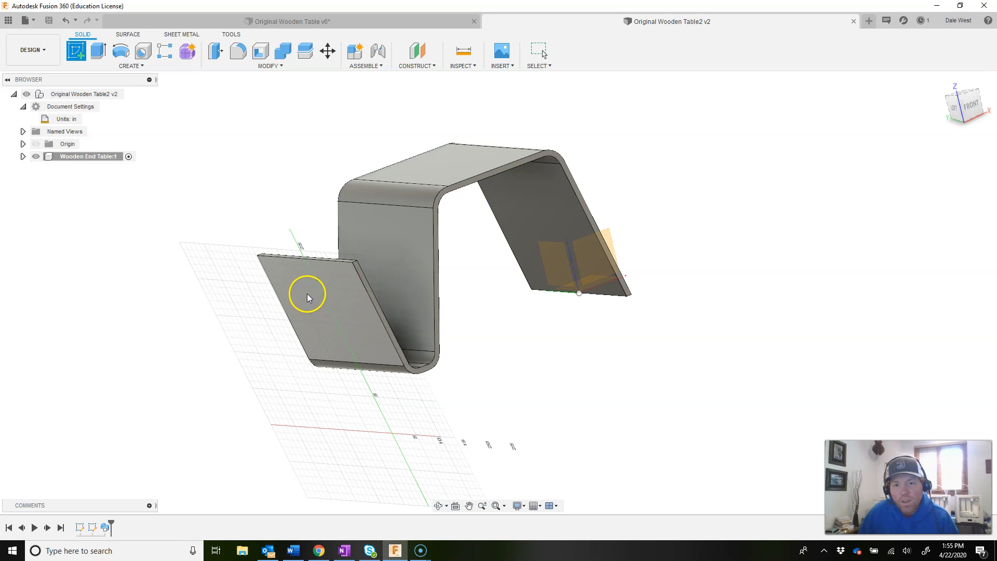
pyautogui.click(304, 275)
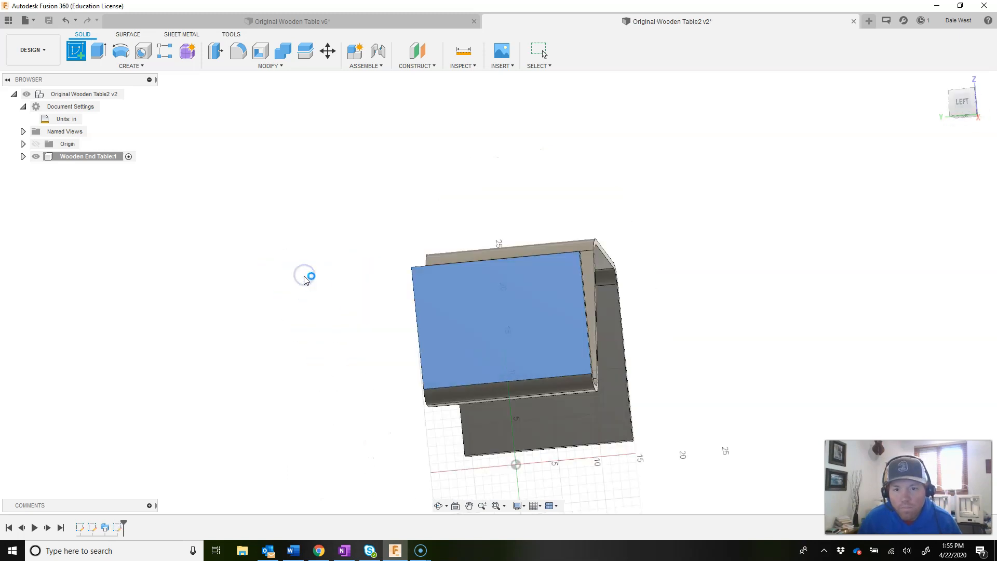
# Try to sketch a horizontal center point slot near the panel's upper edge, about 3 in from its center to the end arc's center
pyautogui.click(123, 67)
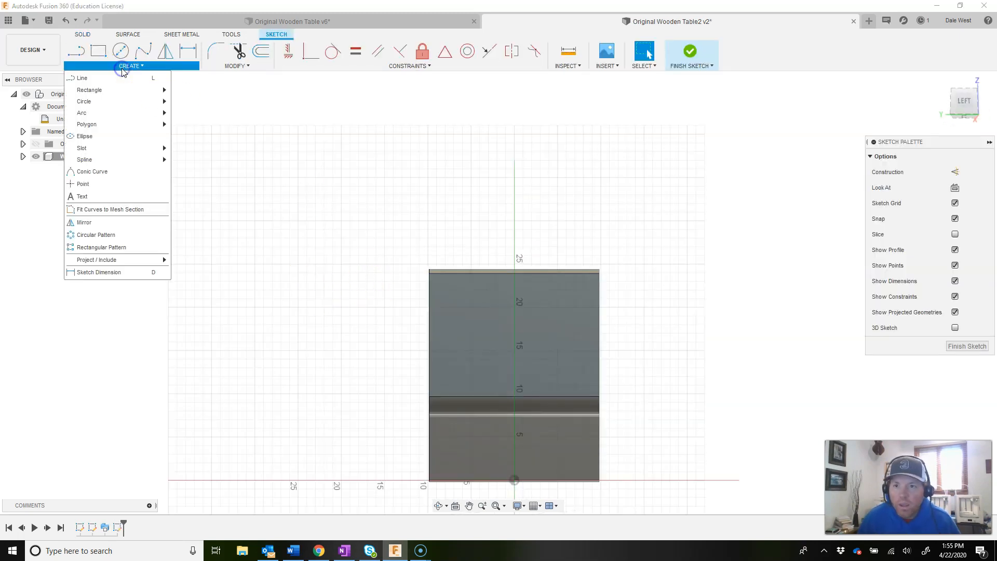
pyautogui.click(164, 149)
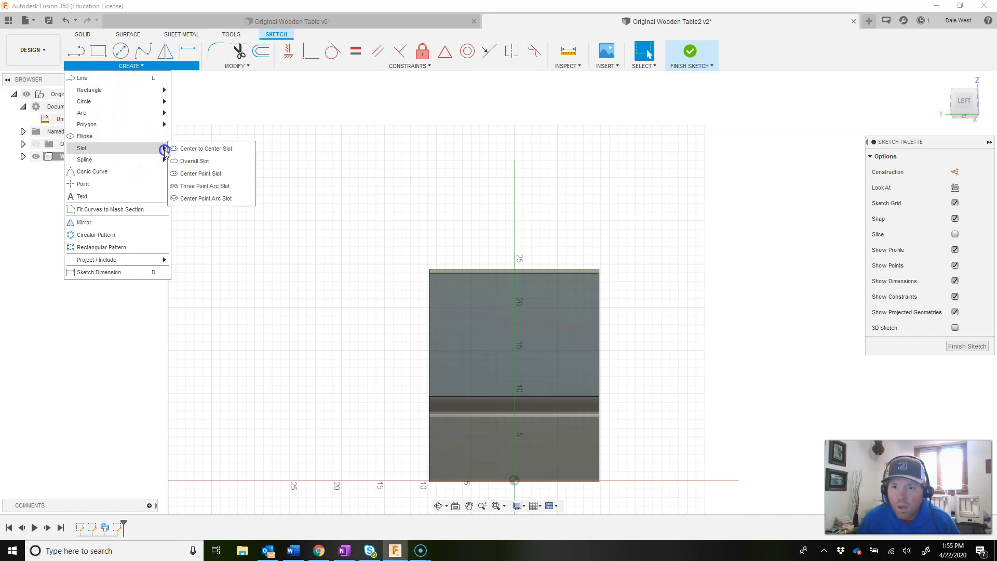
pyautogui.click(197, 175)
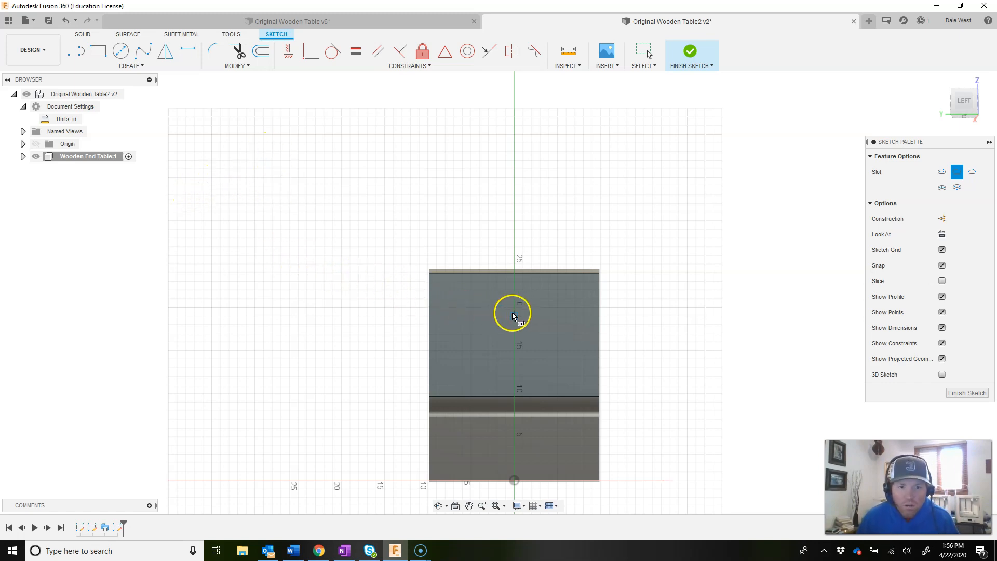
pyautogui.scroll(1, 513, 315)
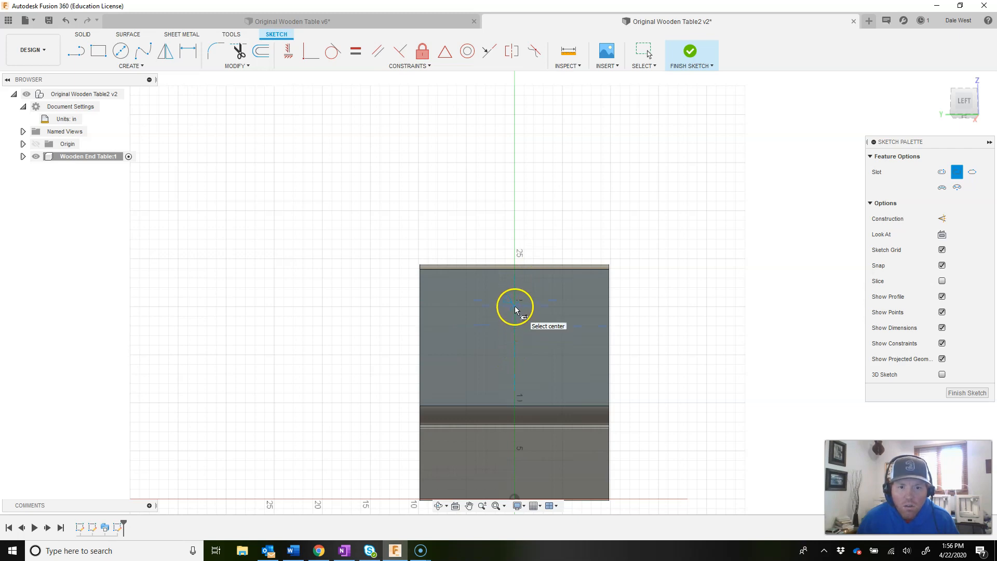
pyautogui.scroll(3, 515, 310)
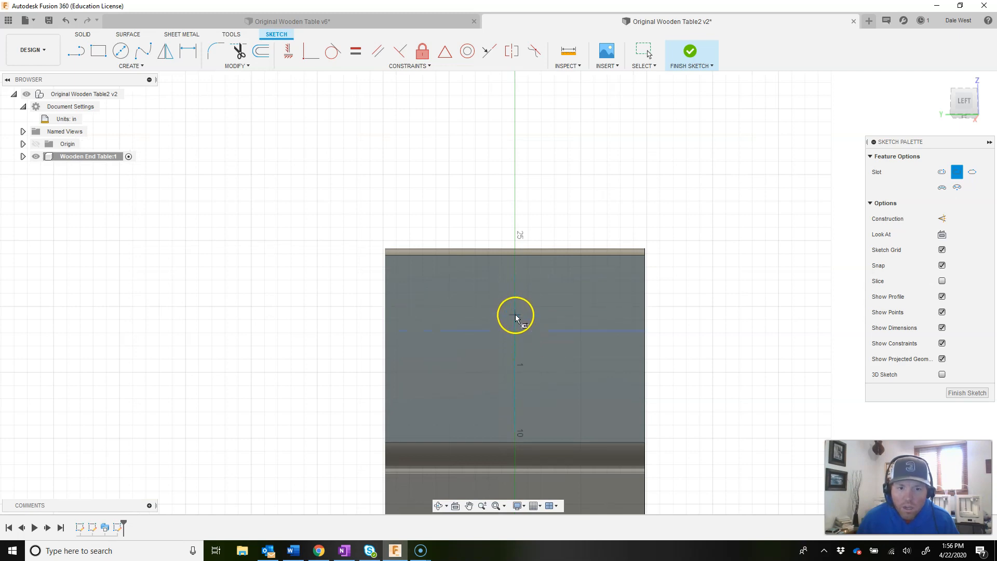
pyautogui.click(516, 287)
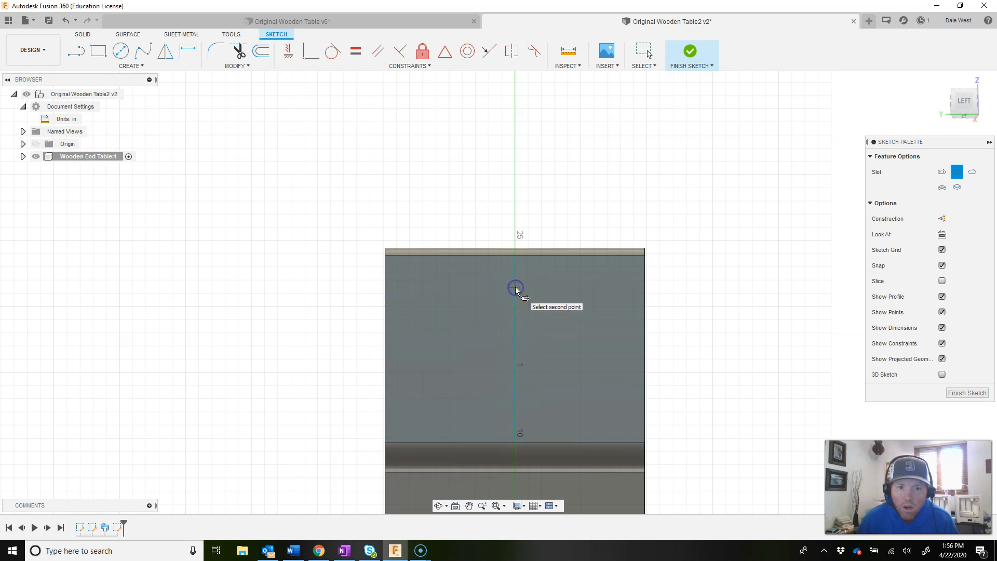
pyautogui.click(560, 291)
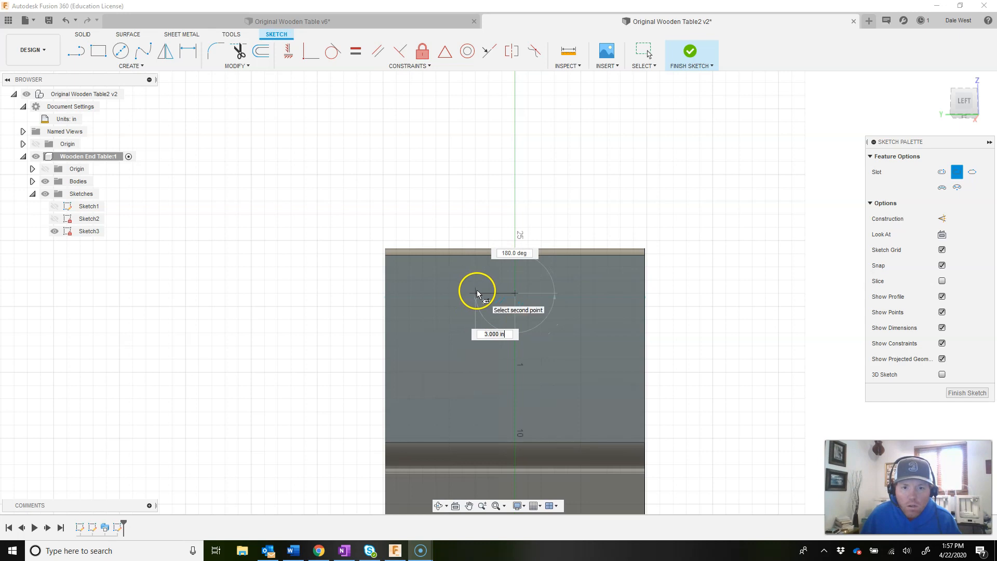
pyautogui.click(475, 294)
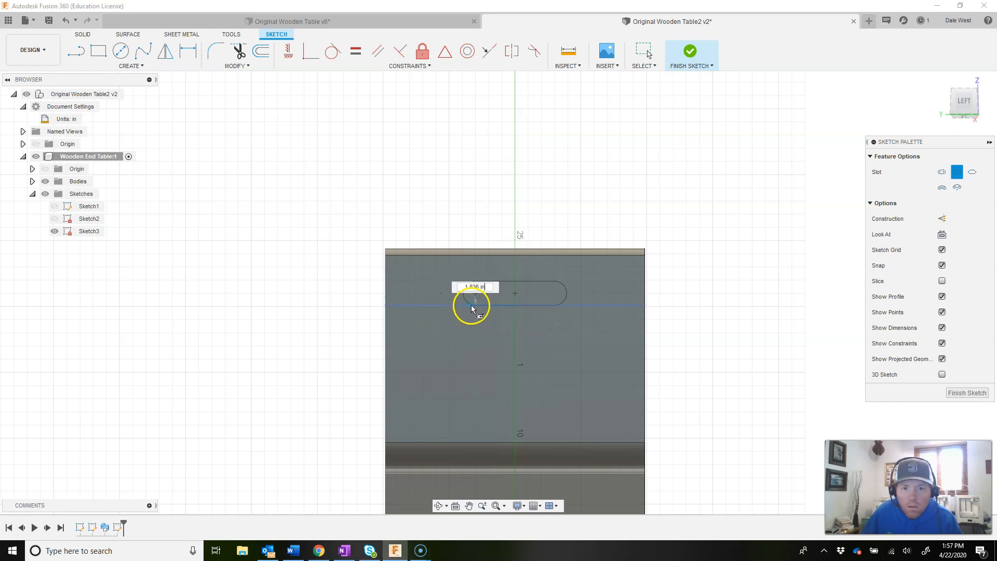
pyautogui.press('Escape')
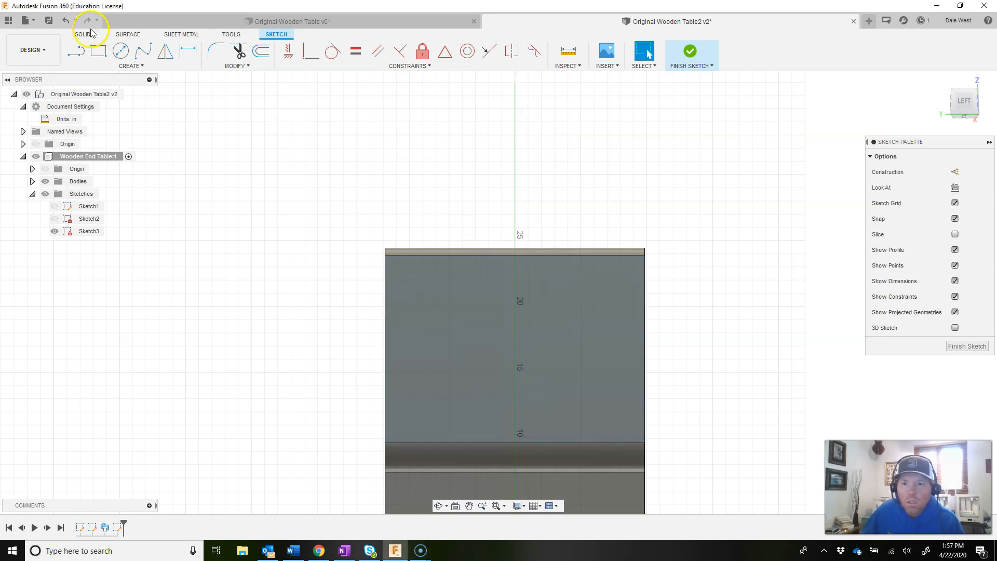
# Try to sketch a horizontal center point slot centered on the panel, with 2.75 in from its center to the end arc's center
pyautogui.click(129, 66)
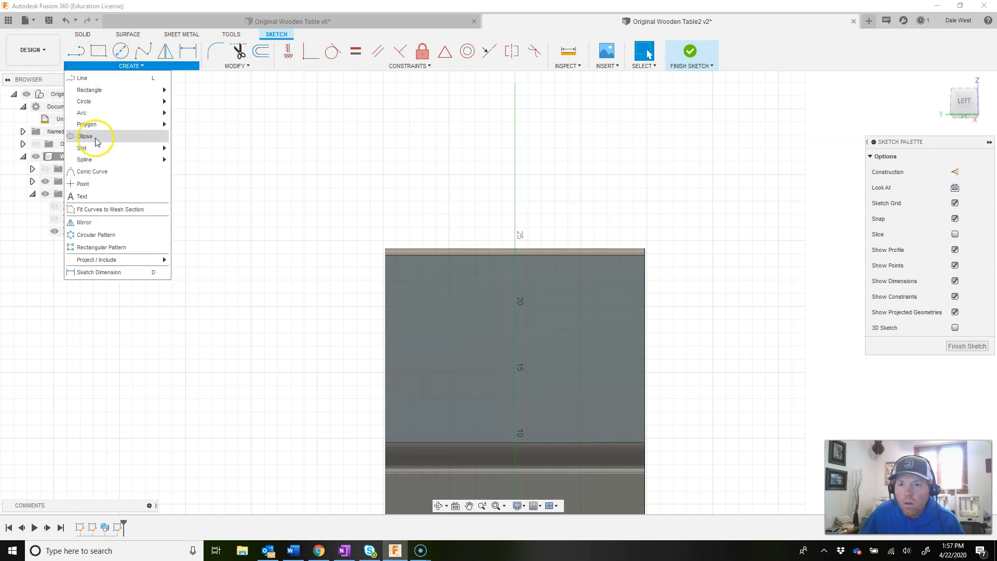
pyautogui.moveTo(140, 148)
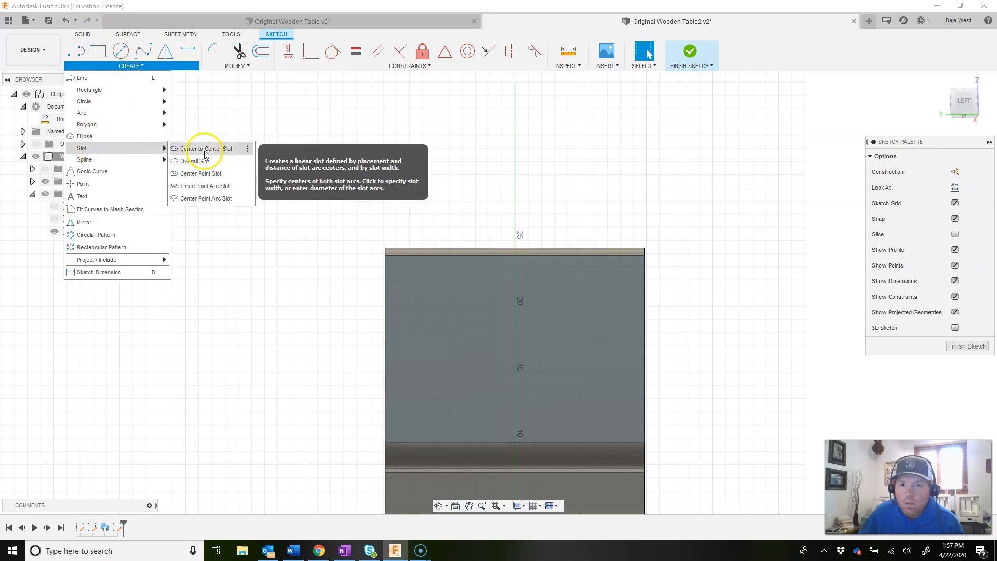
pyautogui.click(205, 173)
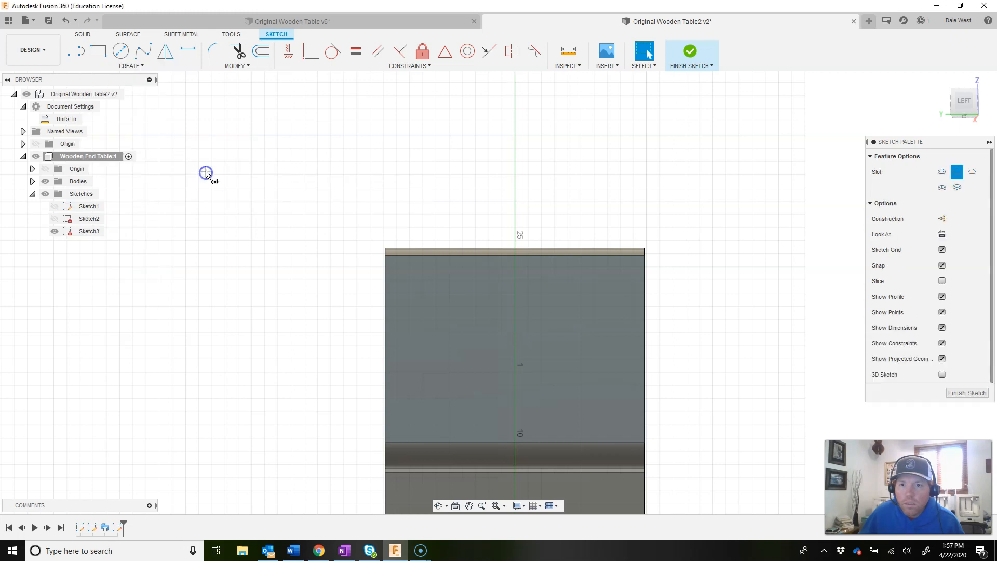
pyautogui.click(516, 289)
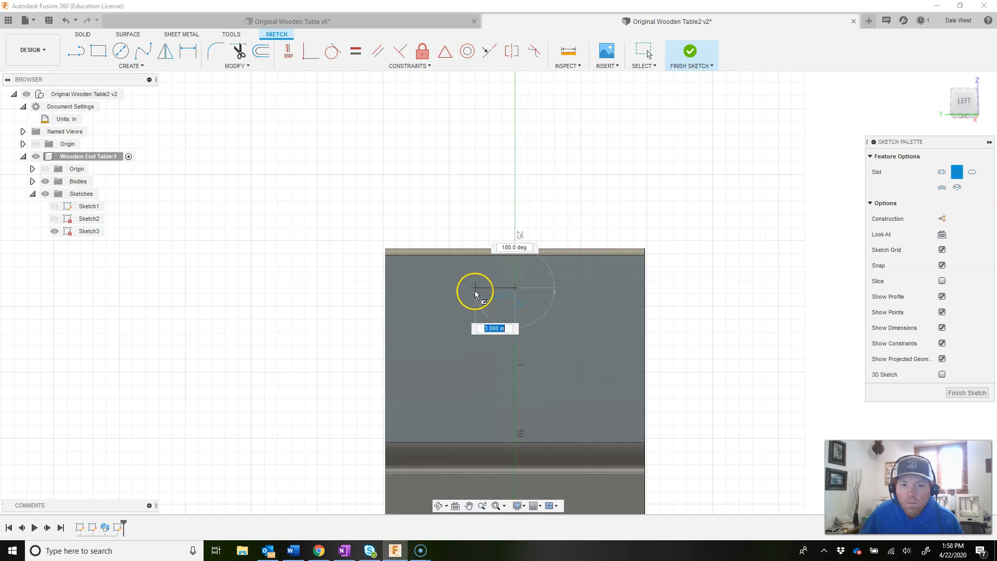
pyautogui.write('2')
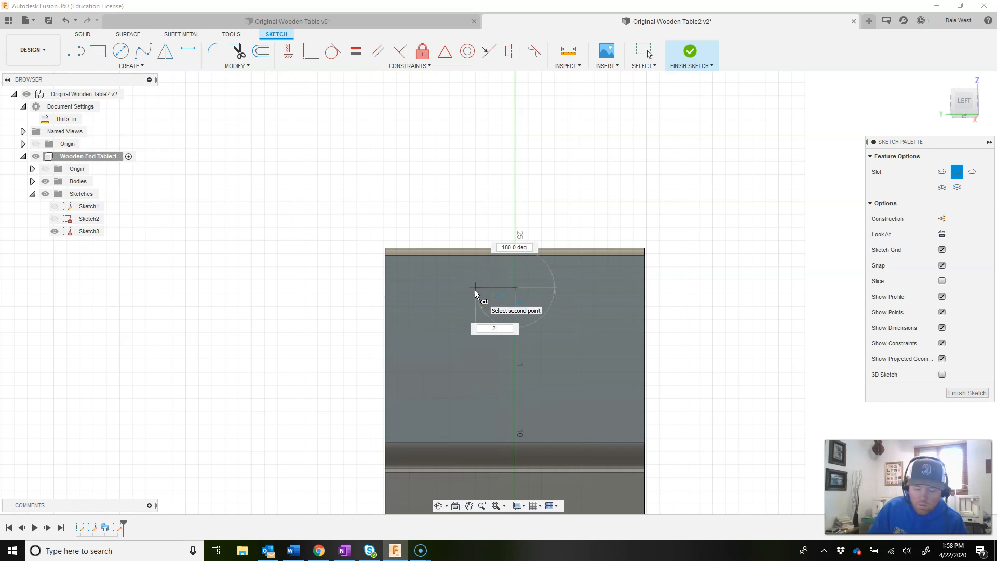
pyautogui.write('.75')
pyautogui.press('Tab')
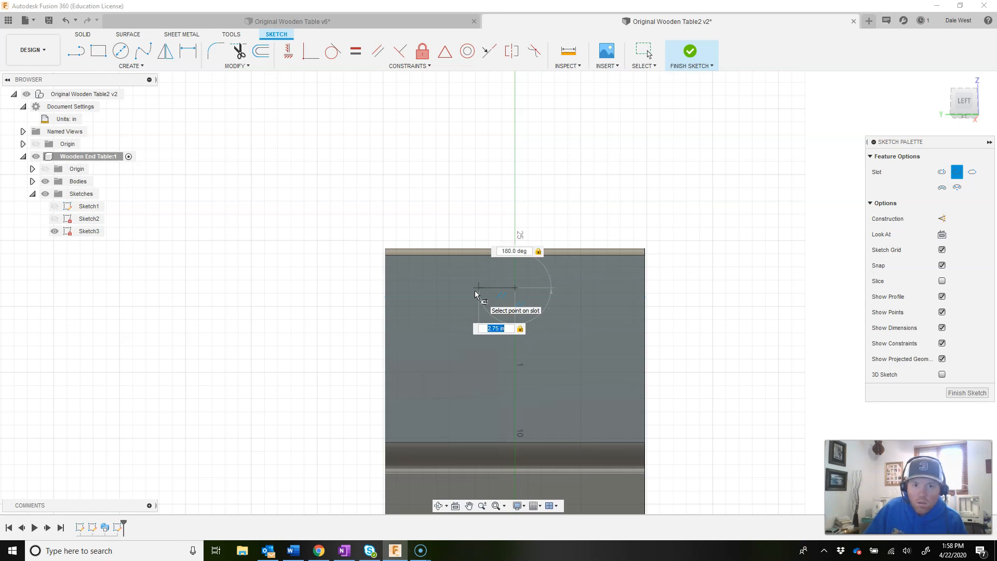
pyautogui.press('Tab')
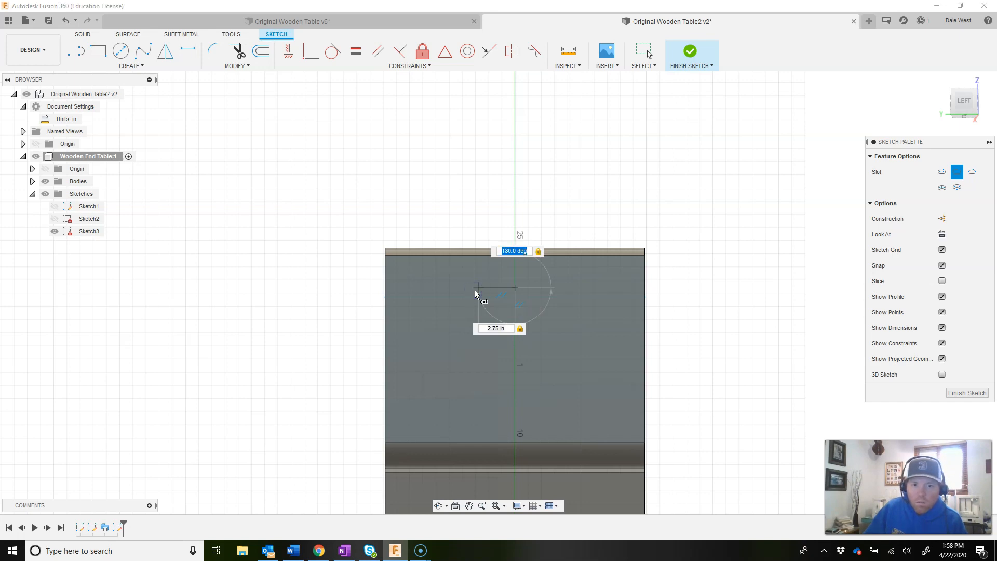
pyautogui.press('Escape')
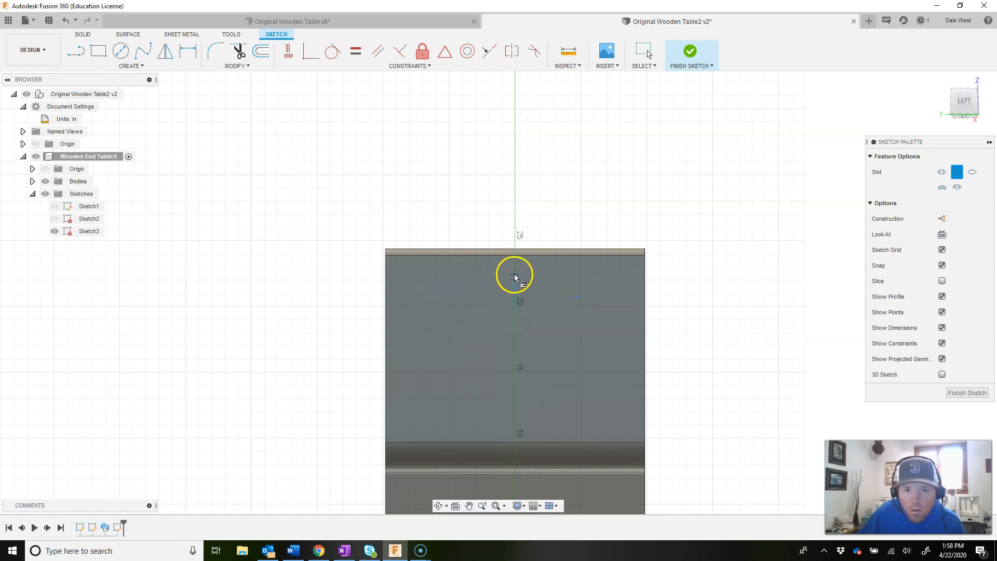
# Cancel the slot placement and undo the sketch on the end panel
pyautogui.scroll(3, 514, 278)
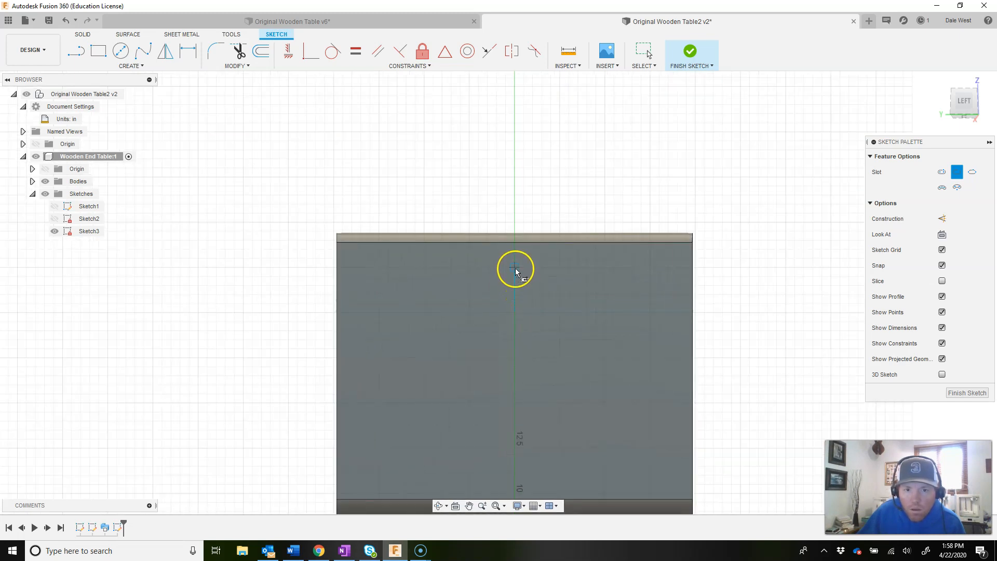
pyautogui.click(532, 285)
pyautogui.press('Escape')
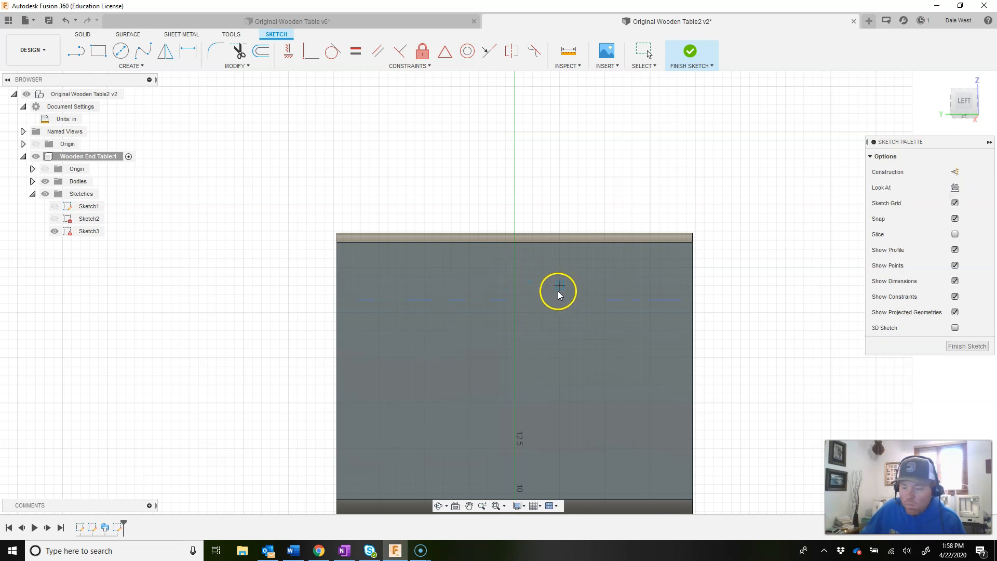
pyautogui.hotkey('ctrl', 'z')
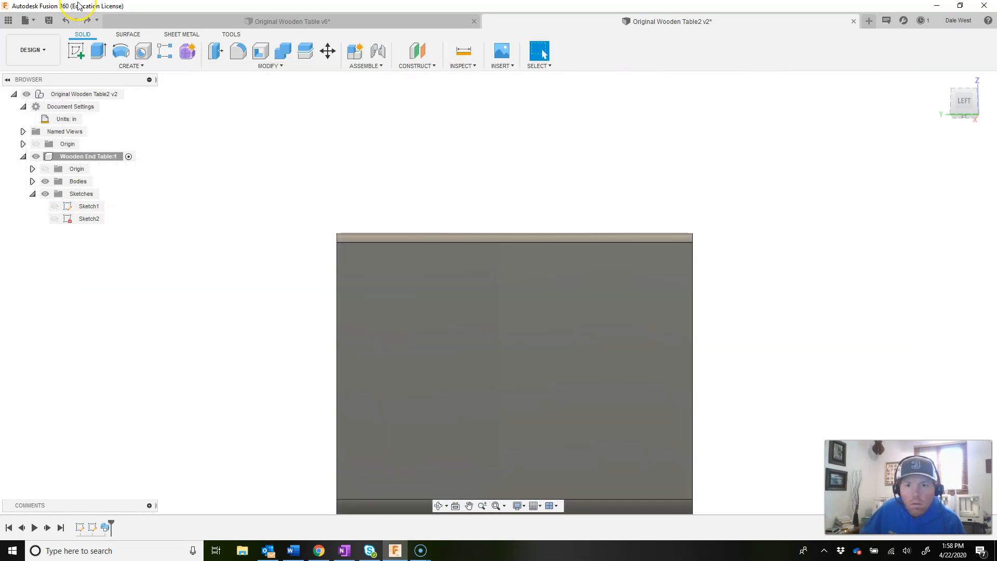
# Create a new sketch on the outer face of the short upturned end panel
pyautogui.click(78, 53)
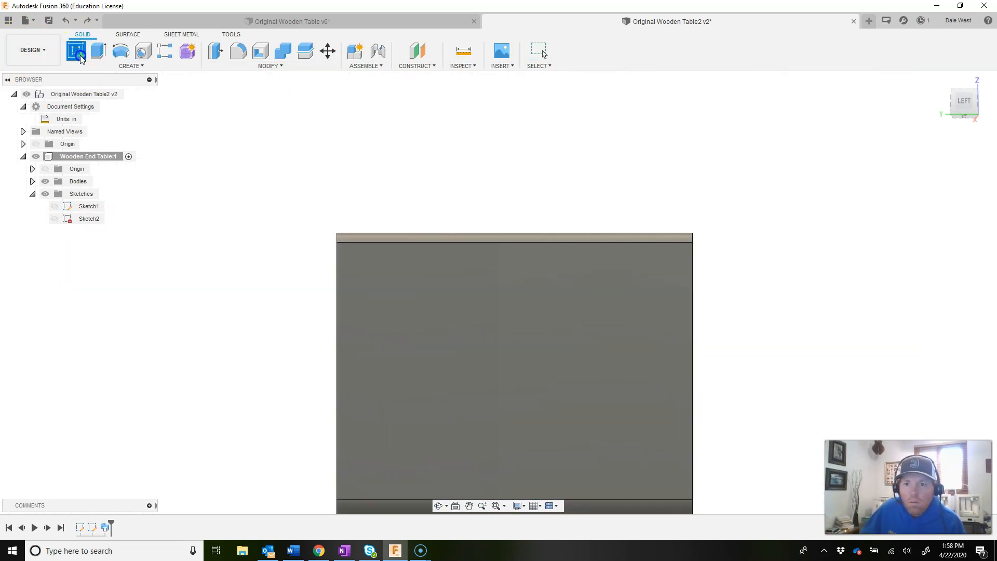
pyautogui.click(347, 261)
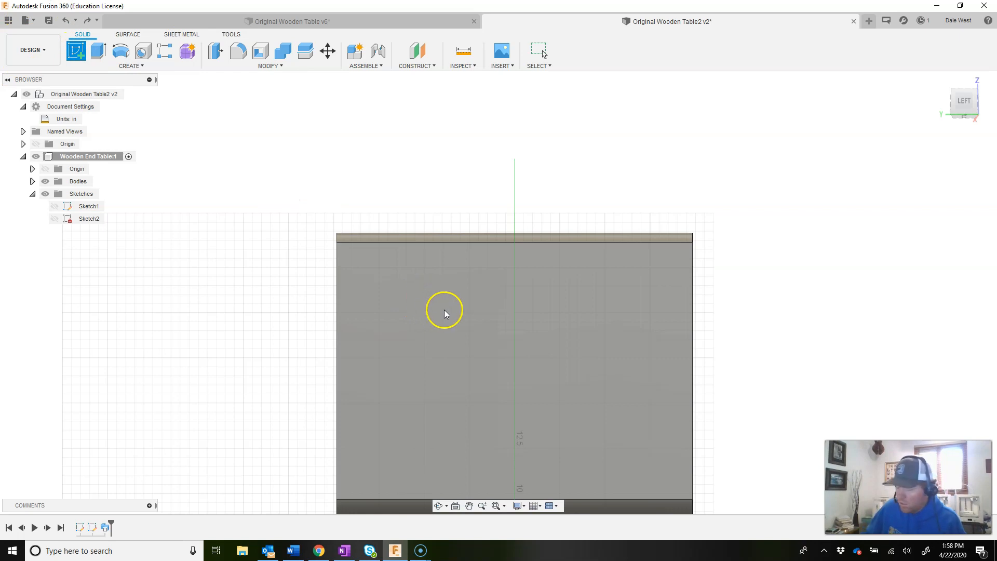
pyautogui.click(419, 323)
pyautogui.click(436, 284)
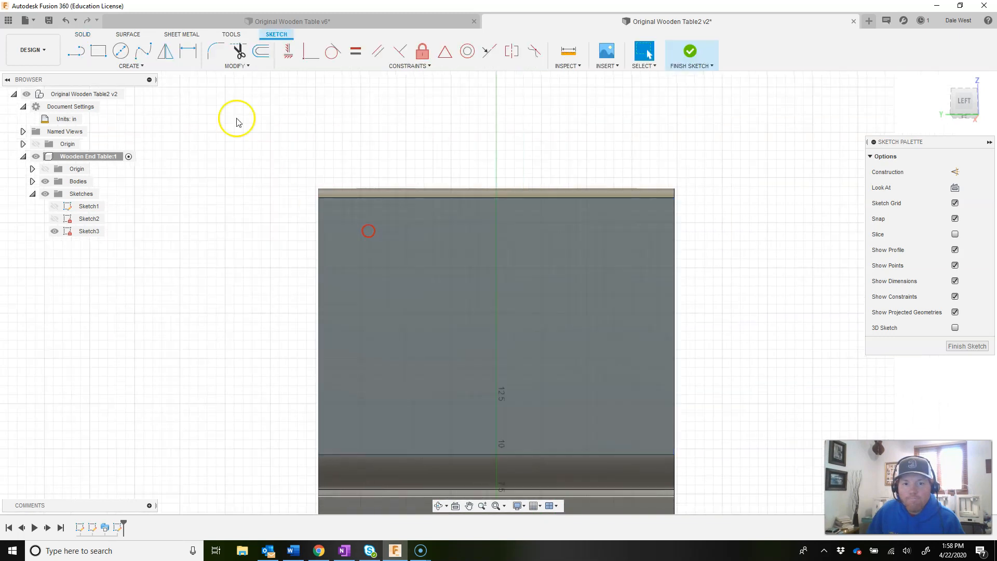
# Sketch a horizontal center point slot on the panel's vertical centerline near its upper edge, 2.75 in from center to arc center and 2 in wide
pyautogui.click(130, 66)
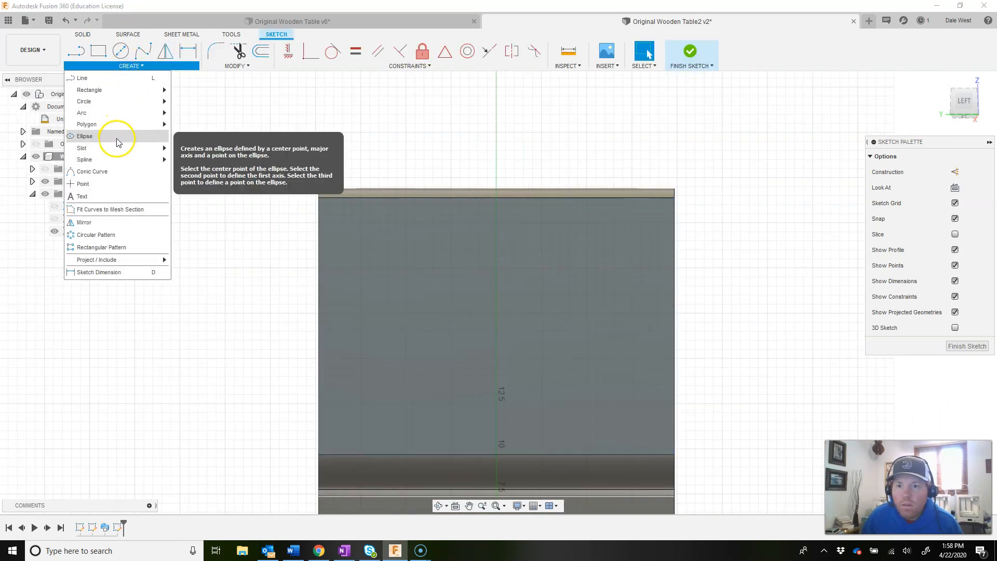
pyautogui.moveTo(145, 148)
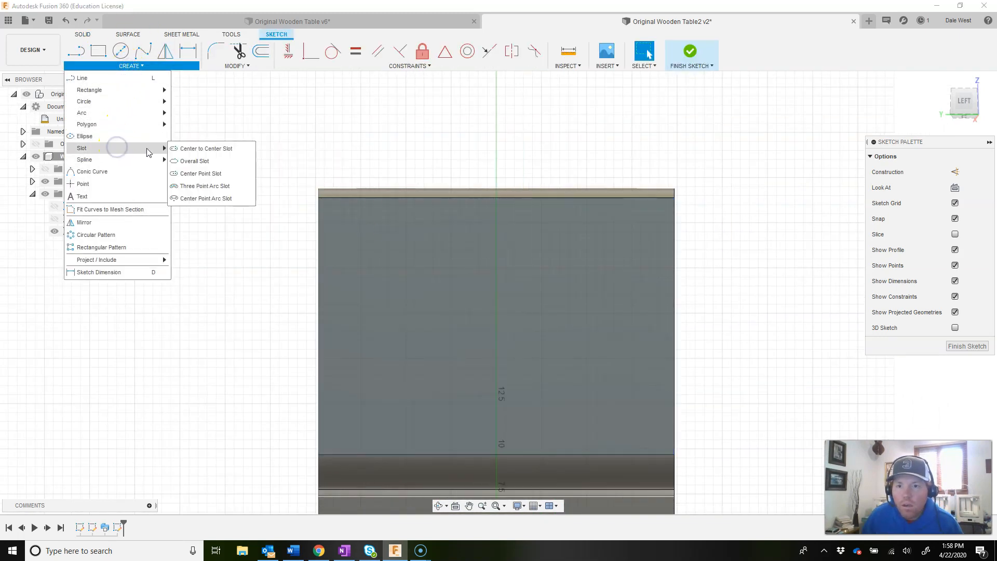
pyautogui.click(208, 174)
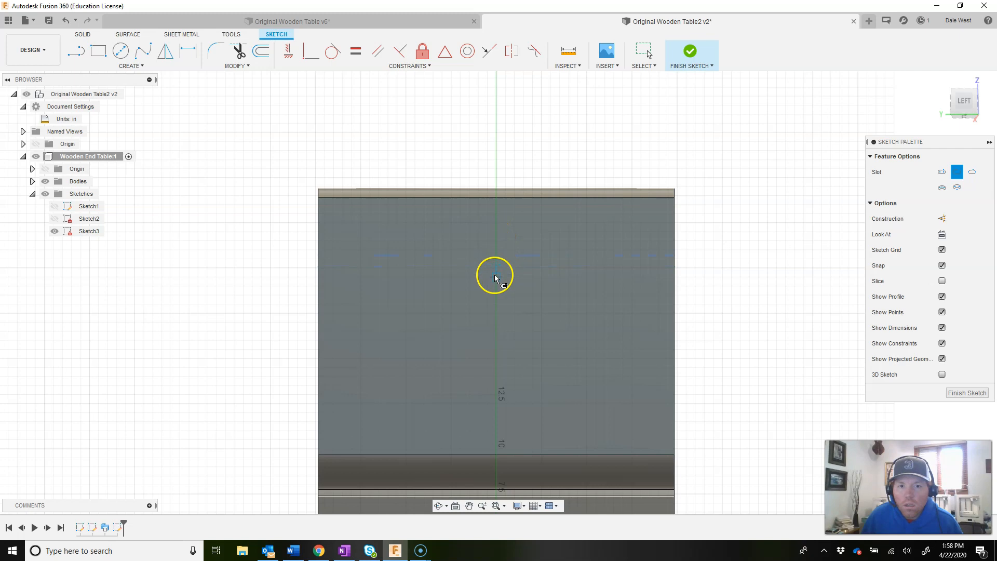
pyautogui.click(498, 243)
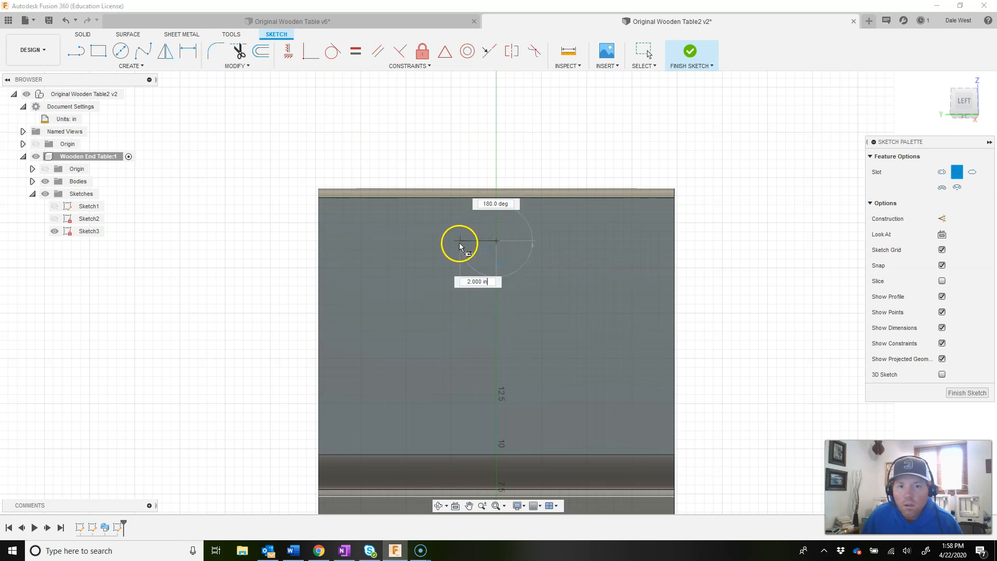
pyautogui.click(449, 246)
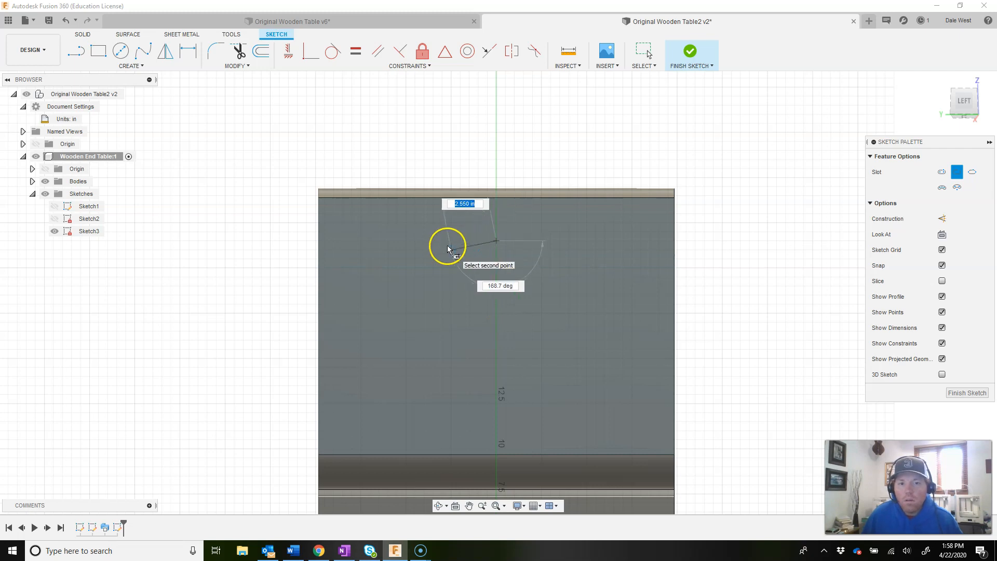
pyautogui.write('2.75')
pyautogui.press('Tab')
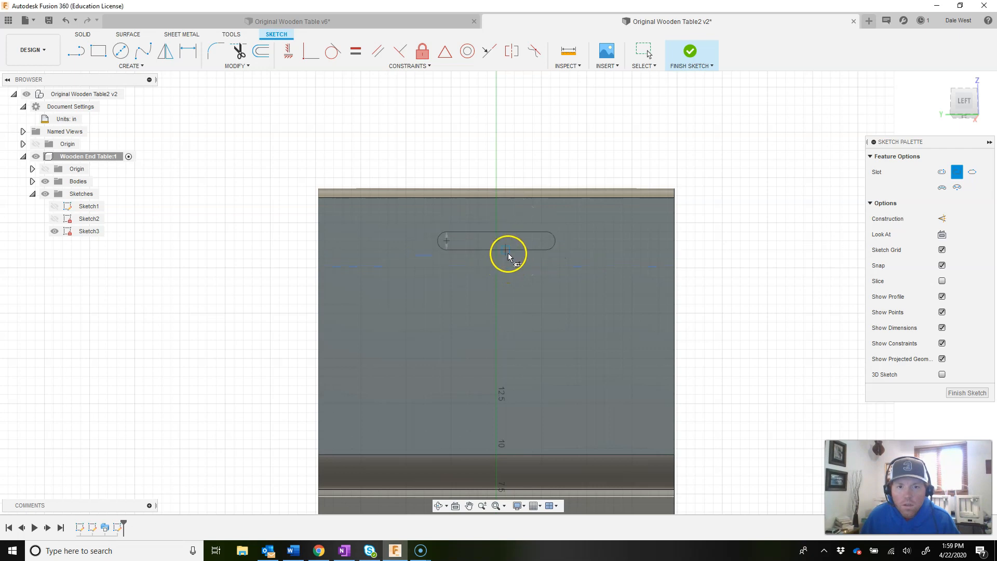
pyautogui.click(513, 267)
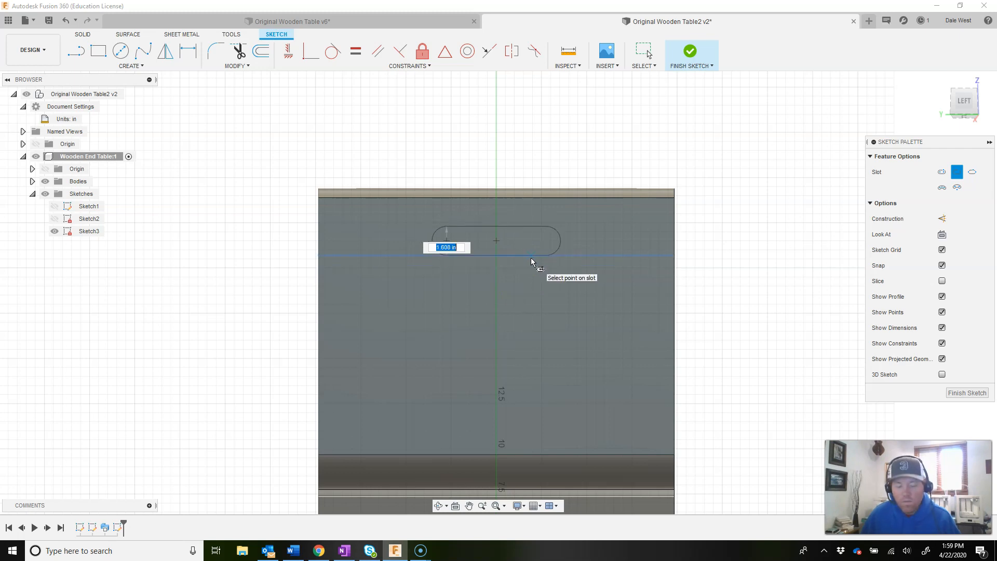
pyautogui.write('2')
pyautogui.press('Tab')
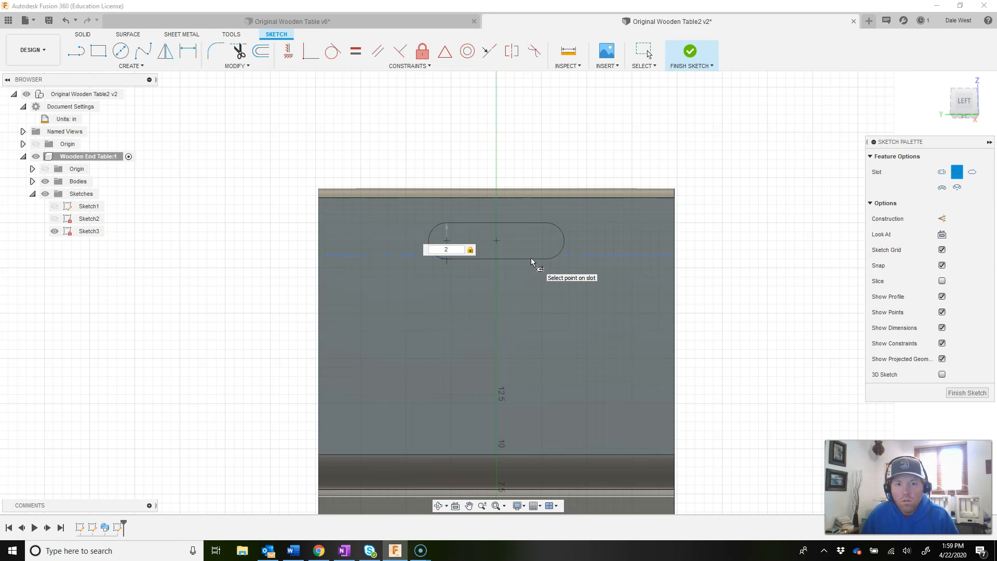
pyautogui.press('Return')
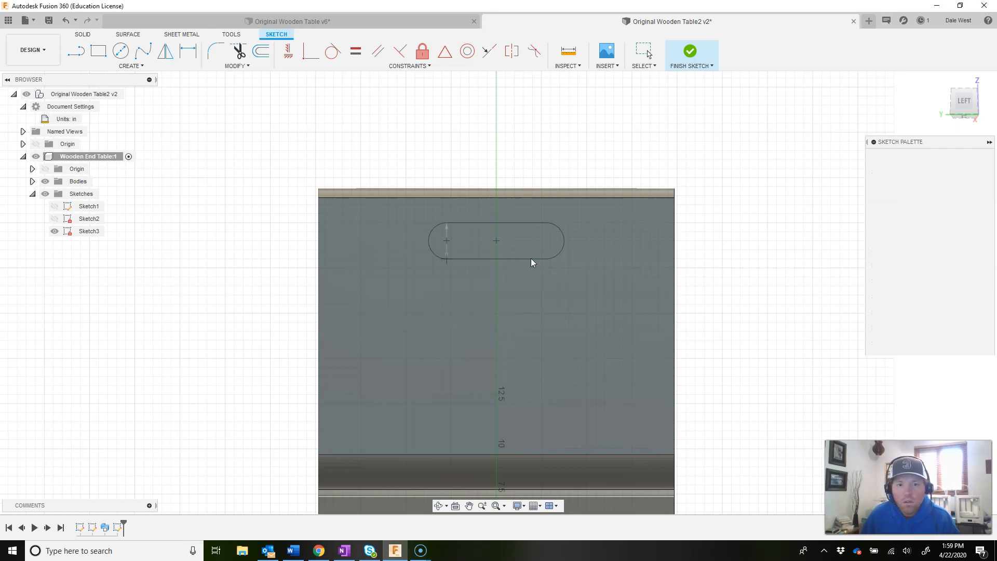
pyautogui.press('Escape')
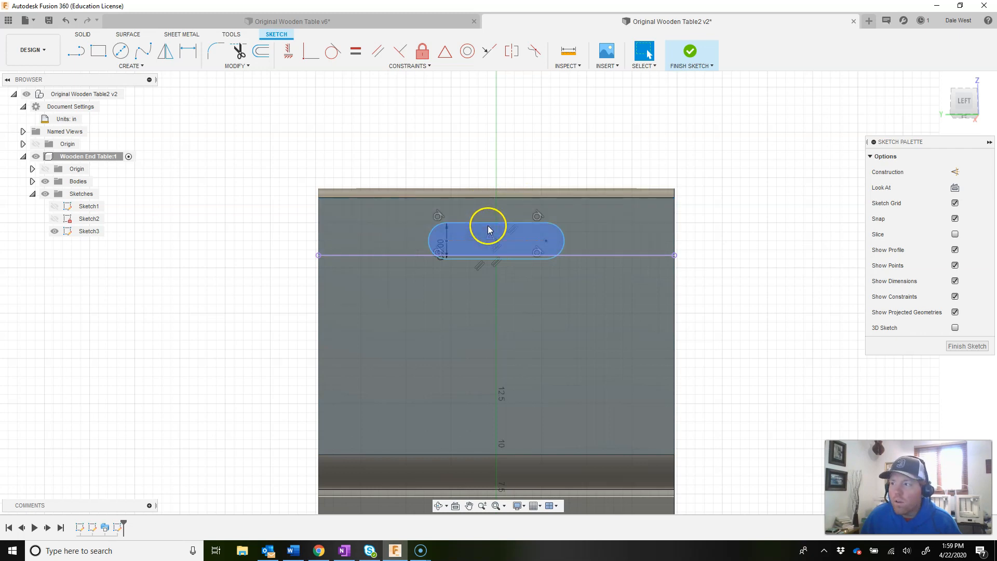
pyautogui.click(188, 51)
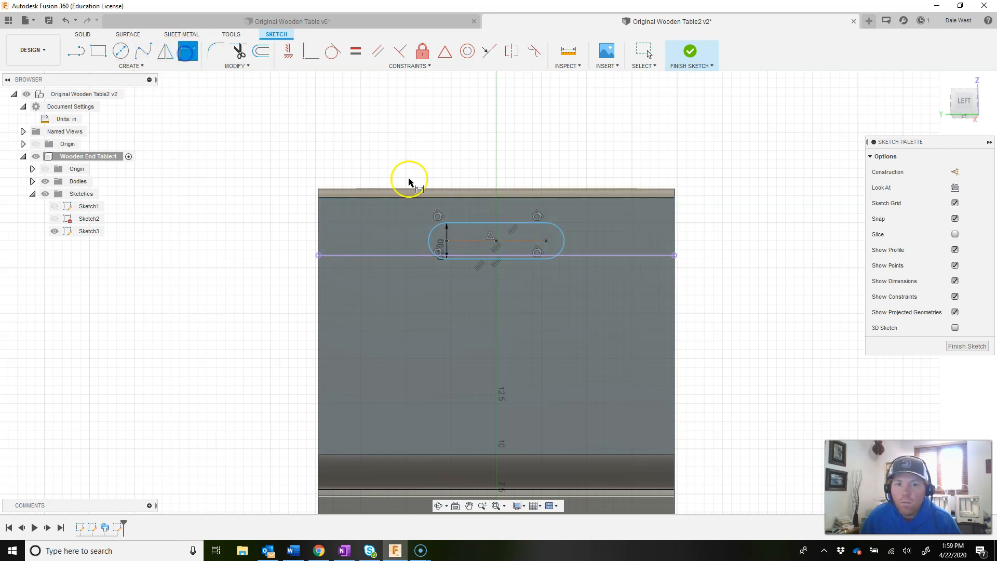
pyautogui.click(467, 198)
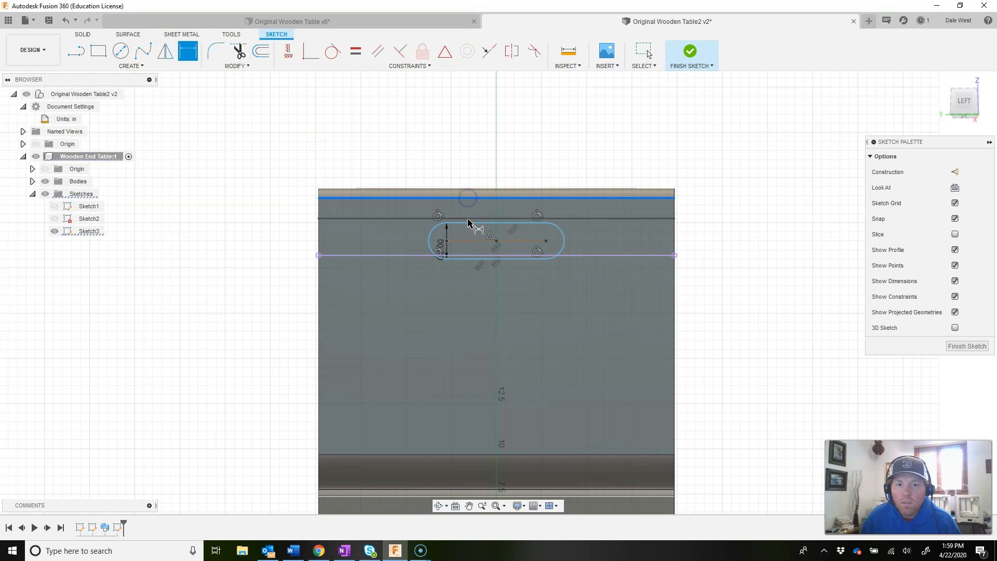
pyautogui.click(478, 210)
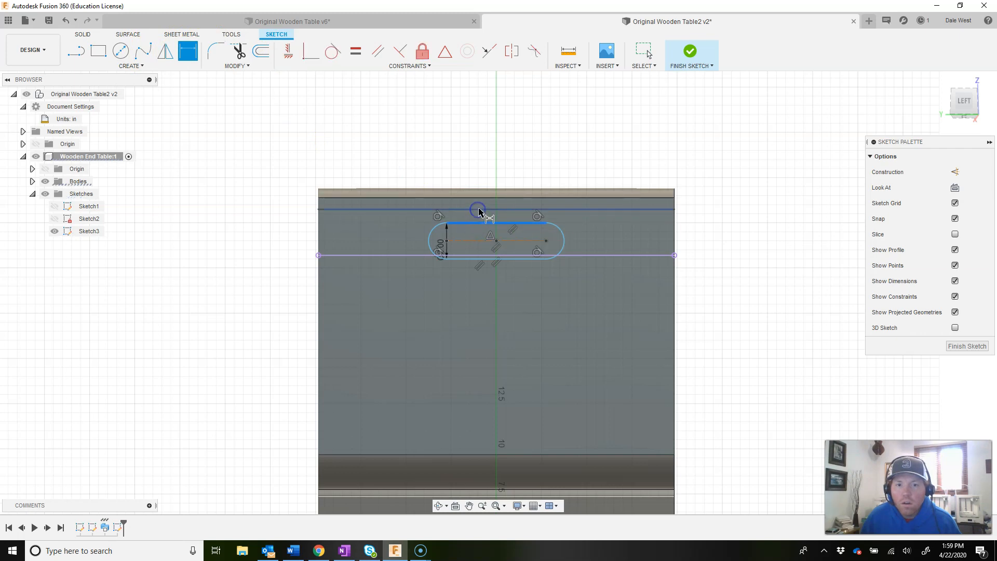
pyautogui.click(519, 211)
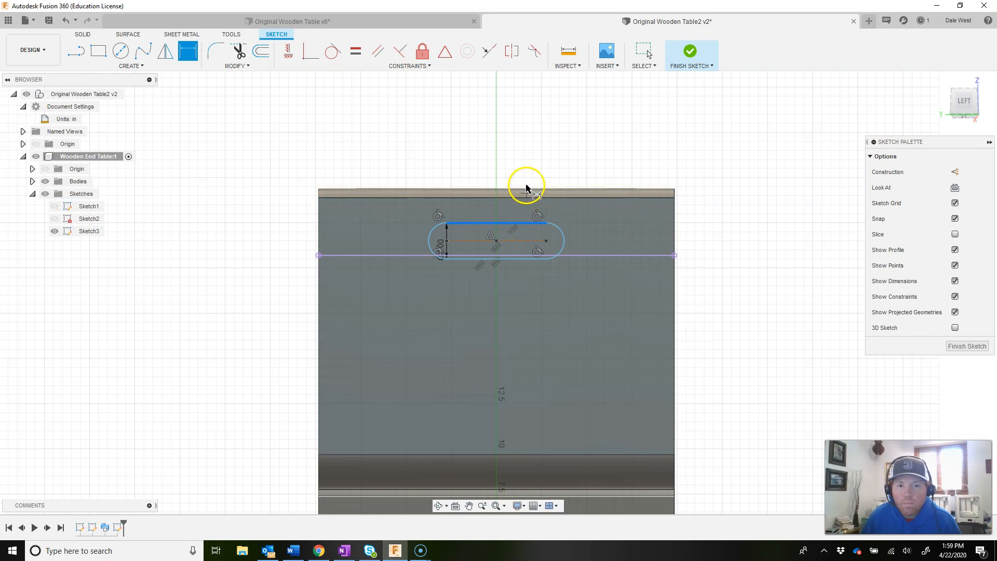
pyautogui.press('Escape')
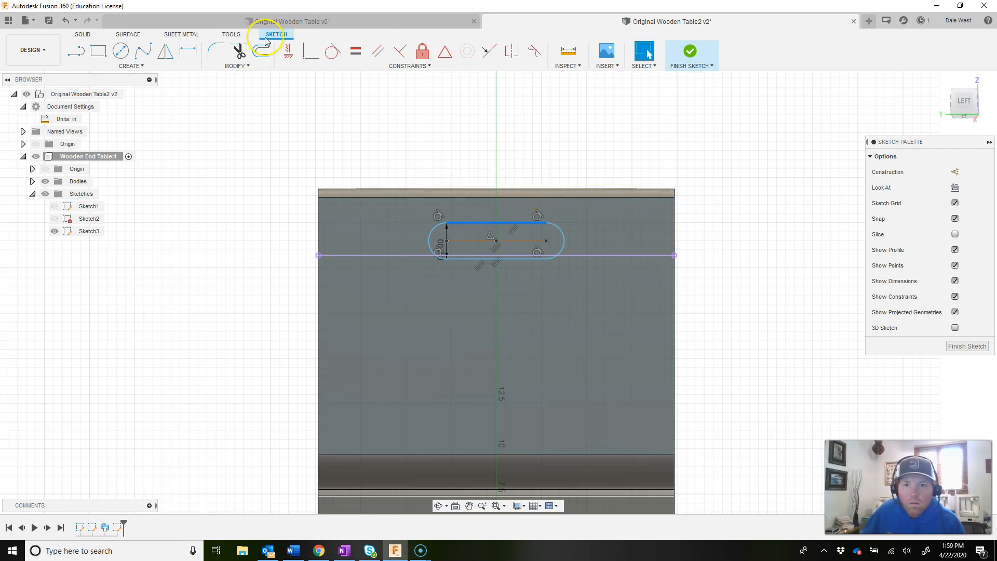
# Dimension the distance from the panel's upper edge to the slot's upper line as 4 in
pyautogui.click(189, 51)
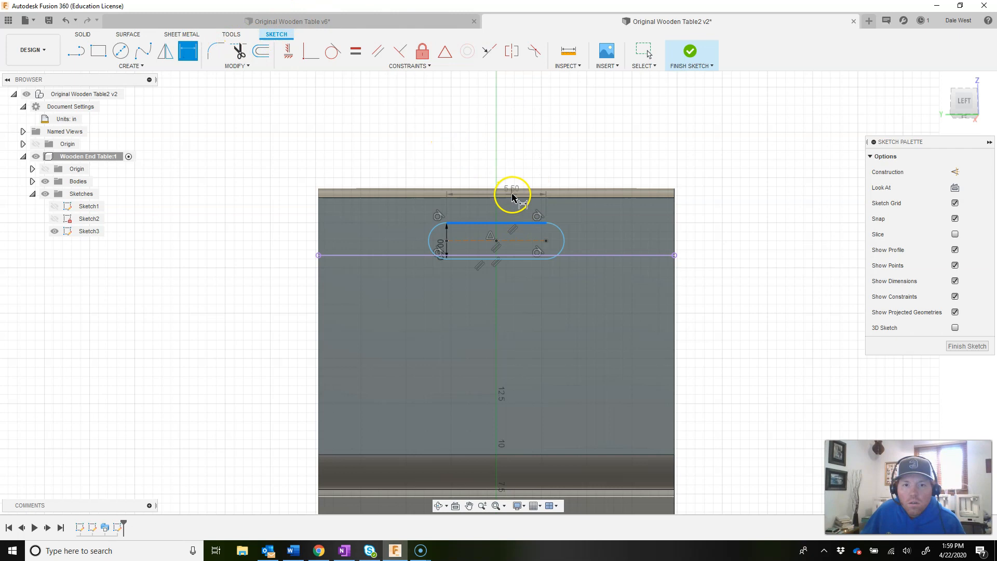
pyautogui.click(514, 198)
pyautogui.click(522, 222)
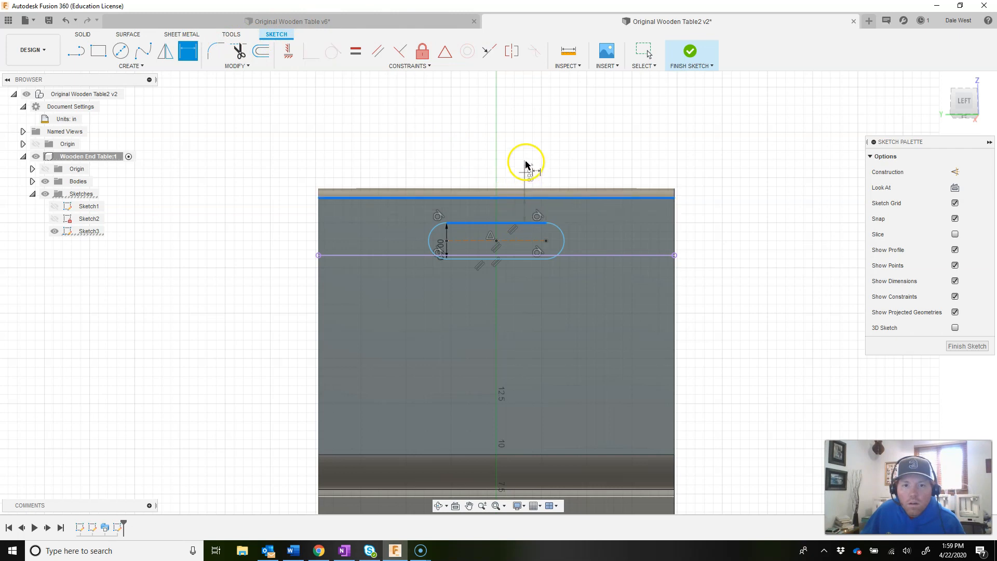
pyautogui.click(549, 154)
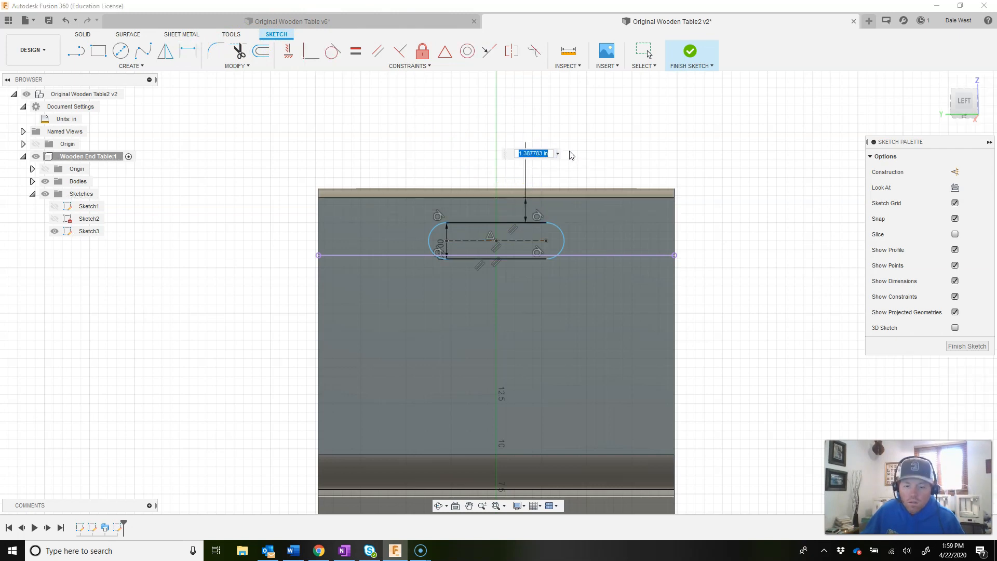
pyautogui.write('4')
pyautogui.press('Return')
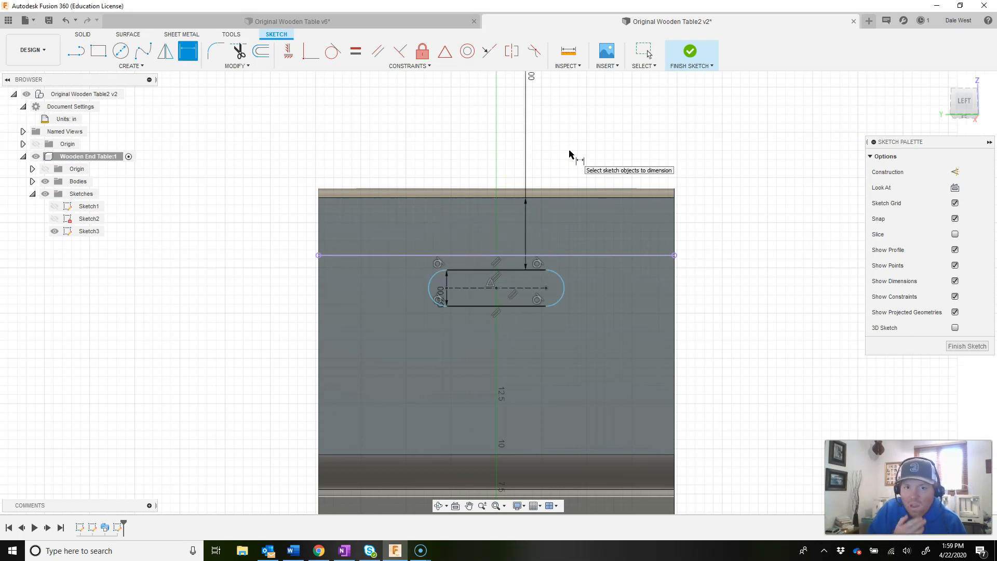
# Set the distance between the panel's upper edge and the slot to 2 in
pyautogui.scroll(-3, 575, 178)
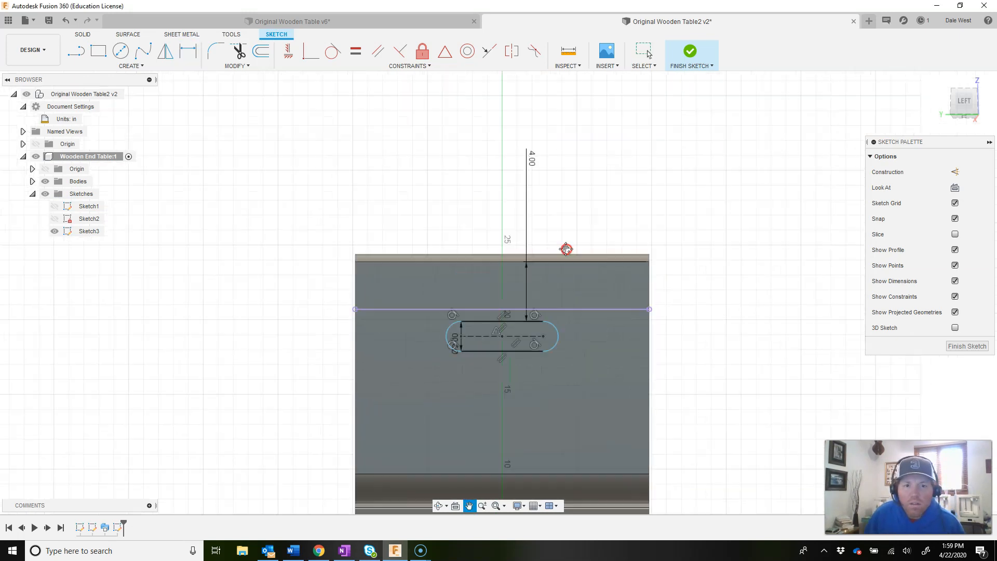
pyautogui.doubleClick(528, 189)
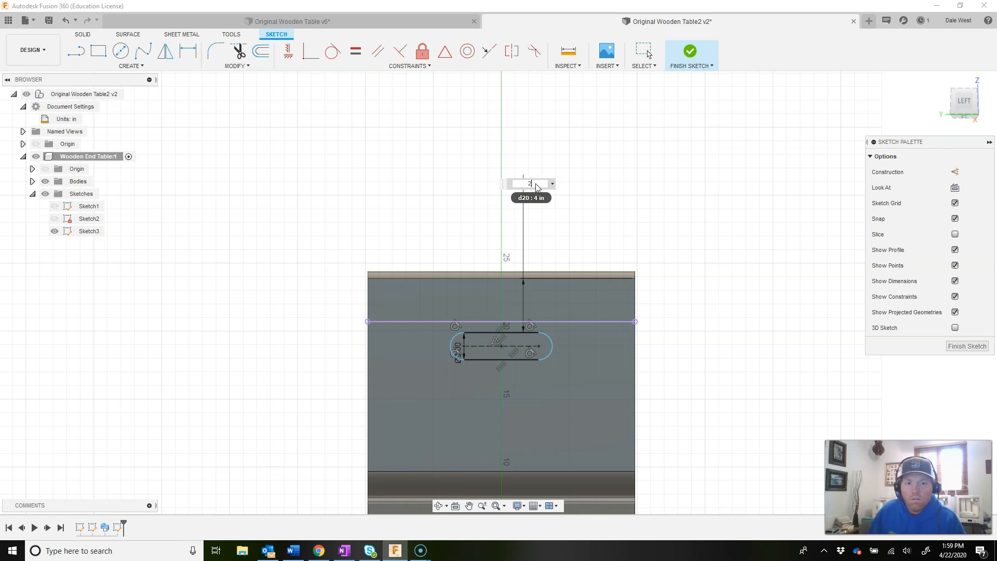
pyautogui.write('2')
pyautogui.press('Return')
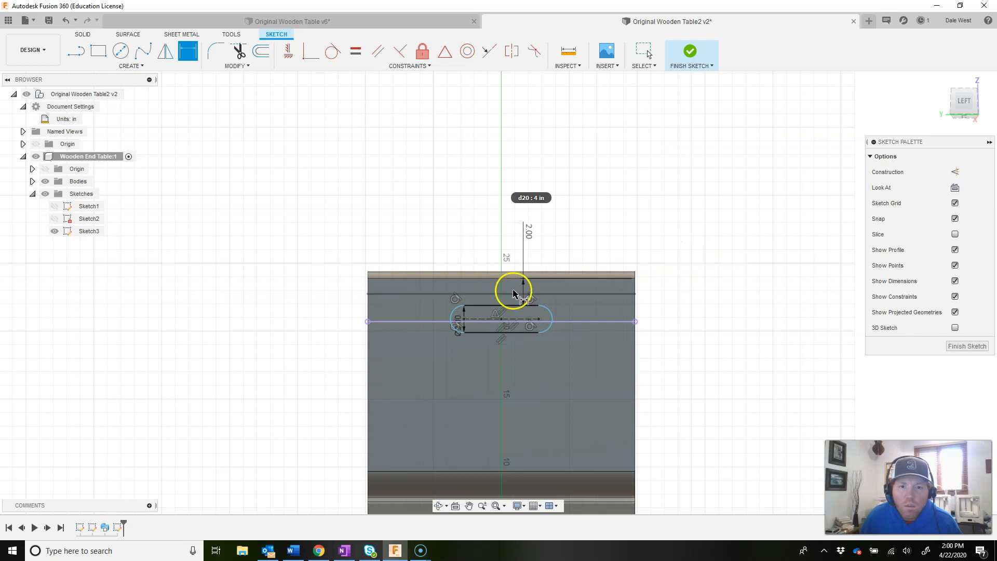
# Set the distance between the panel's upper edge and the slot to 2.5 in and finish the sketch
pyautogui.click(943, 82)
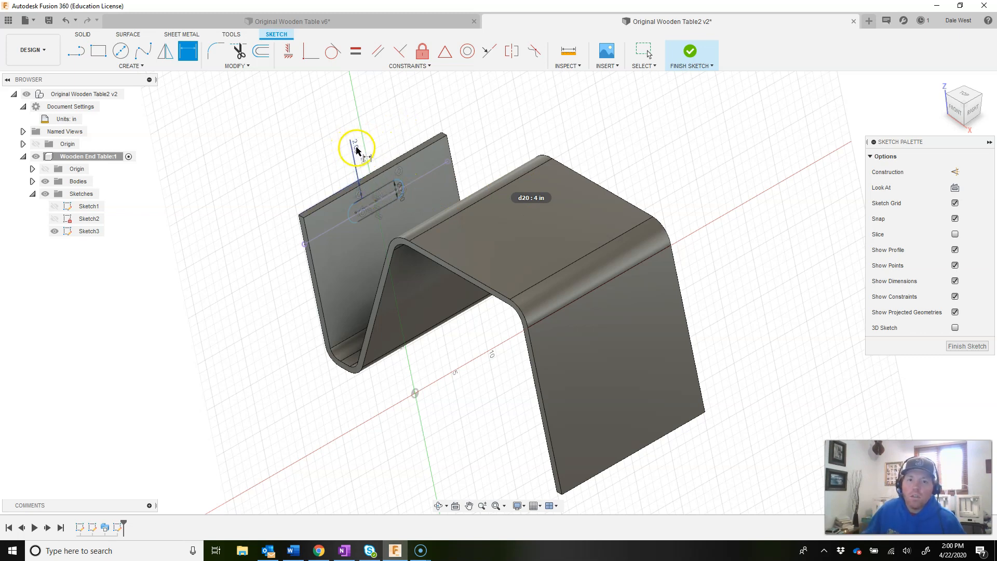
pyautogui.doubleClick(371, 149)
pyautogui.write('2')
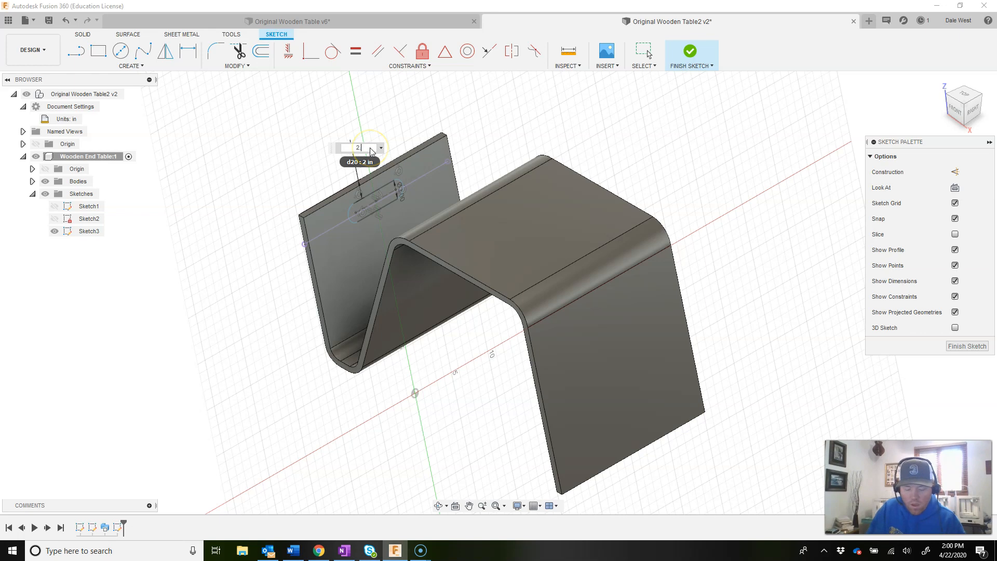
pyautogui.write('.5')
pyautogui.press('Return')
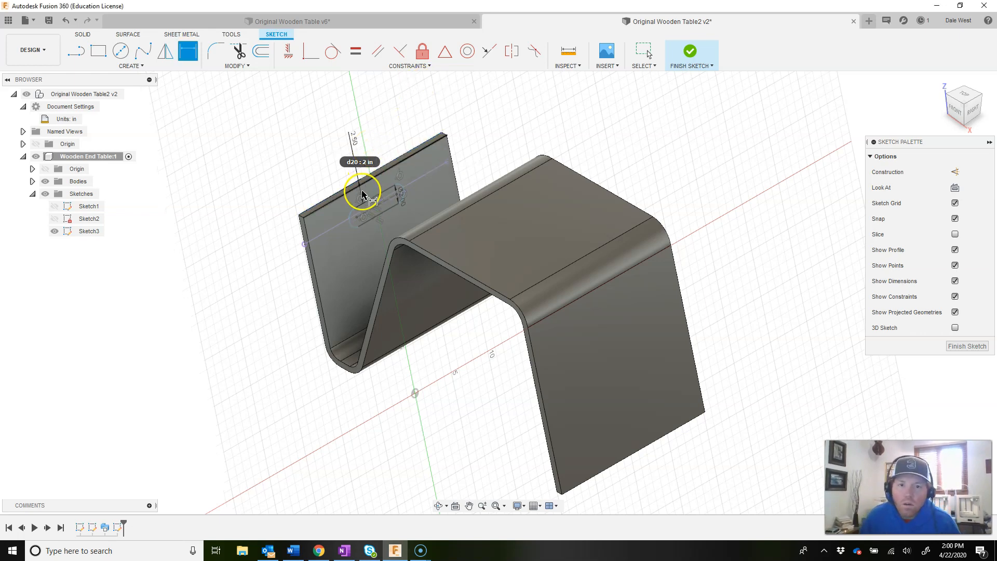
pyautogui.click(692, 56)
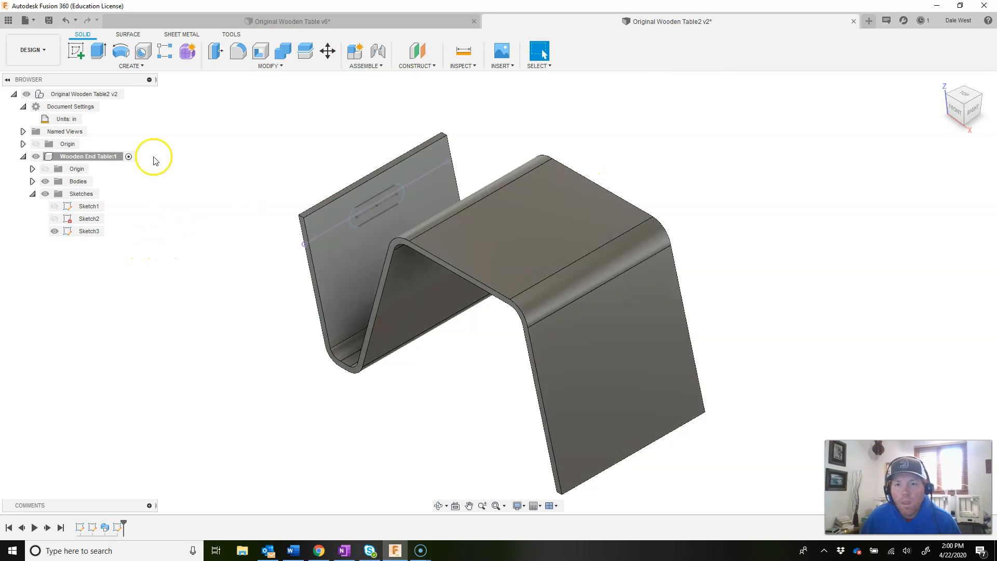
# Set up an Extrude cut of both slot profile regions through the end panel, with a distance of -2.50 in
pyautogui.click(98, 50)
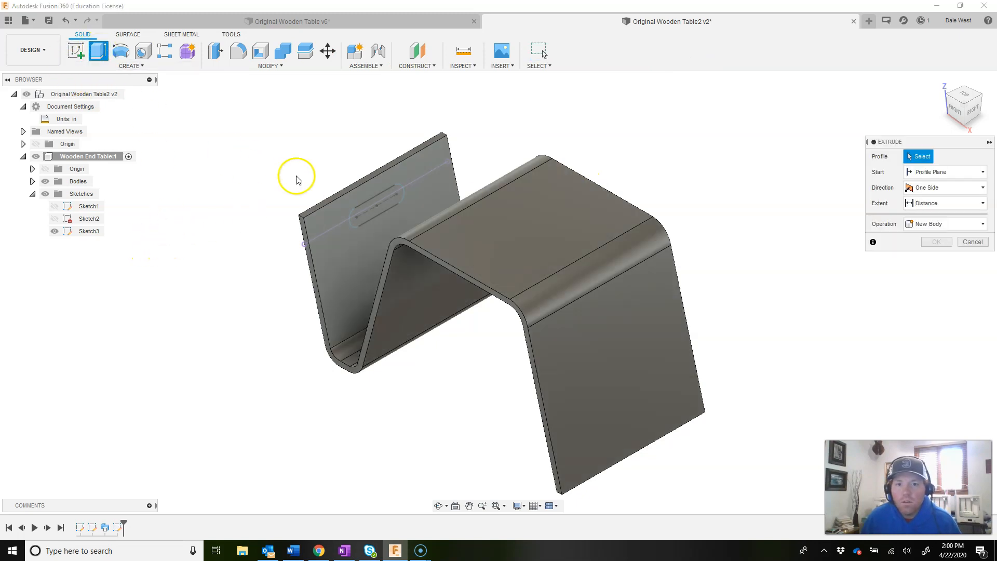
pyautogui.keyDown('shift'); pyautogui.moveTo(349, 189); pyautogui.dragTo(363, 273, button='middle'); pyautogui.keyUp('shift')
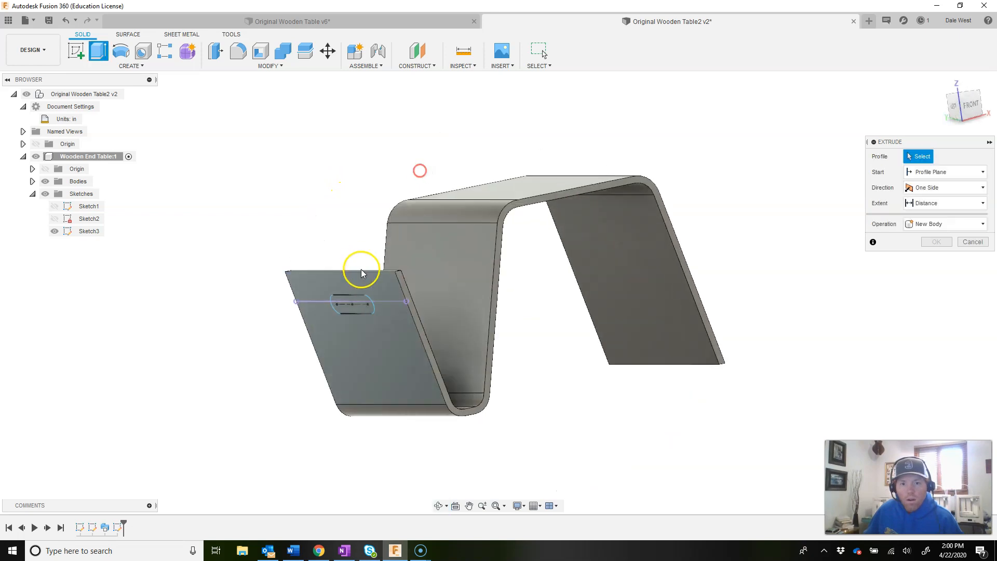
pyautogui.scroll(5, 353, 306)
pyautogui.click(350, 303)
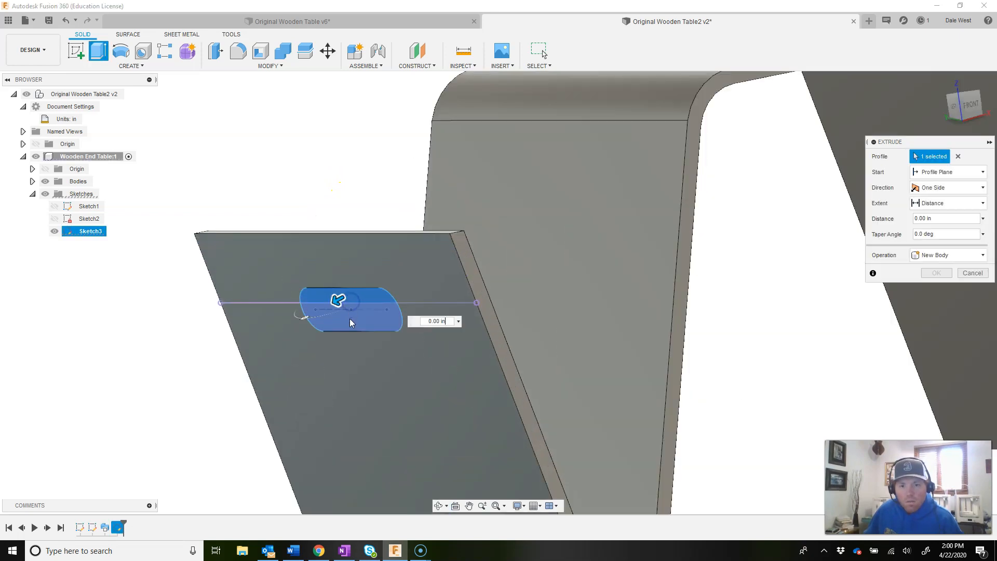
pyautogui.click(349, 321)
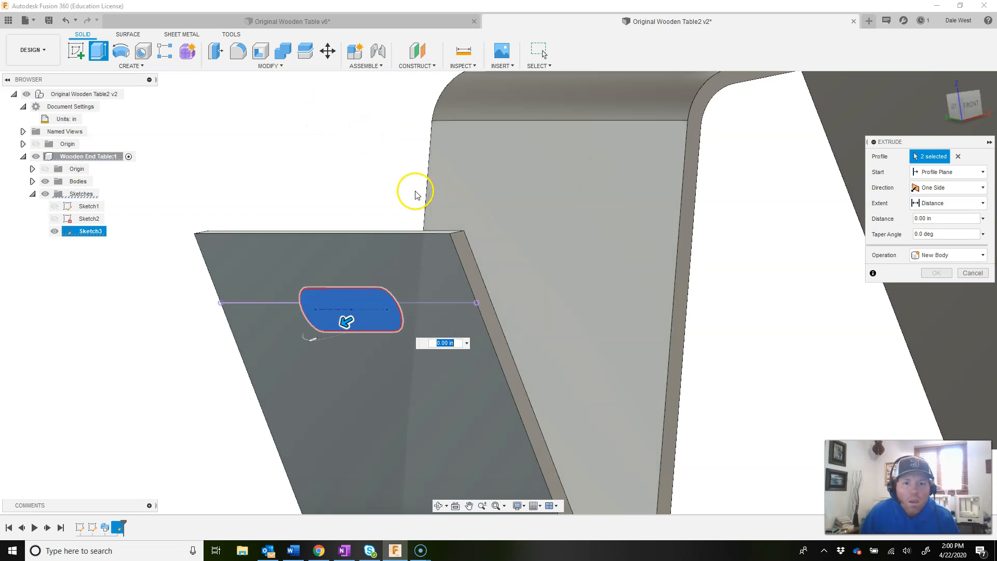
pyautogui.moveTo(347, 321); pyautogui.dragTo(411, 285)
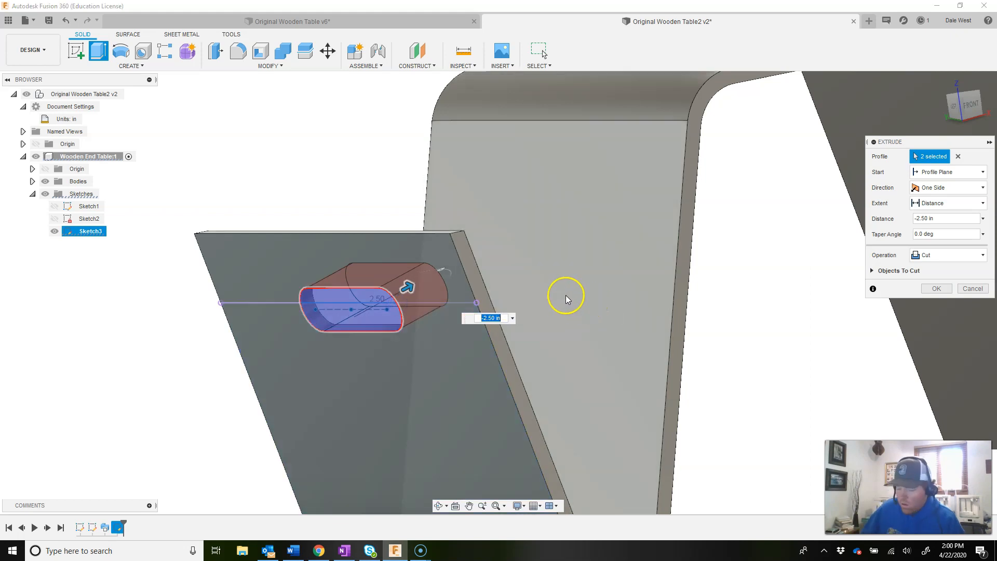
# Set the slot cut's extent to To Object, ending at the end panel's inner face, and complete the Cut
pyautogui.keyDown('shift'); pyautogui.moveTo(573, 284); pyautogui.dragTo(540, 310, button='middle'); pyautogui.keyUp('shift')
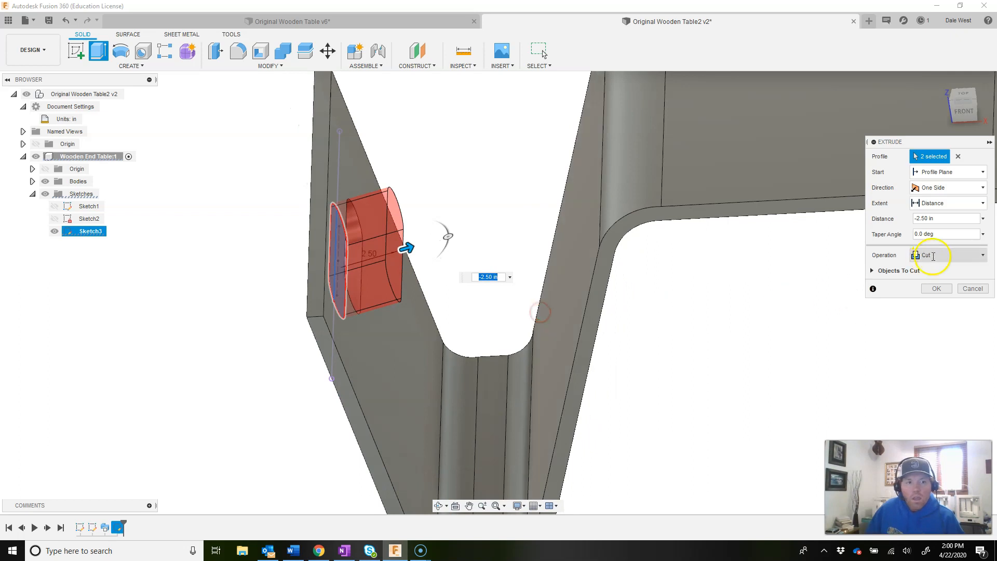
pyautogui.click(965, 206)
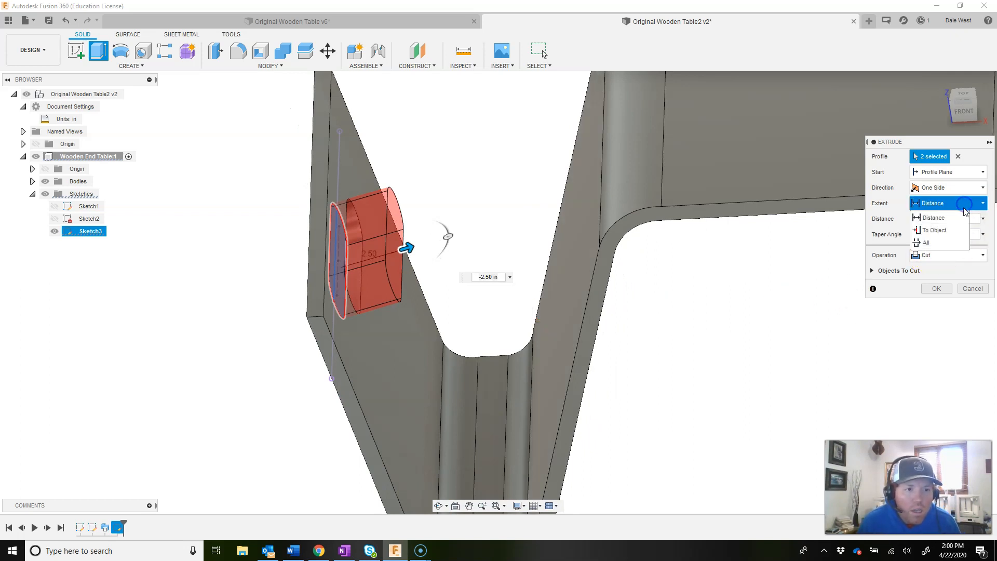
pyautogui.click(938, 230)
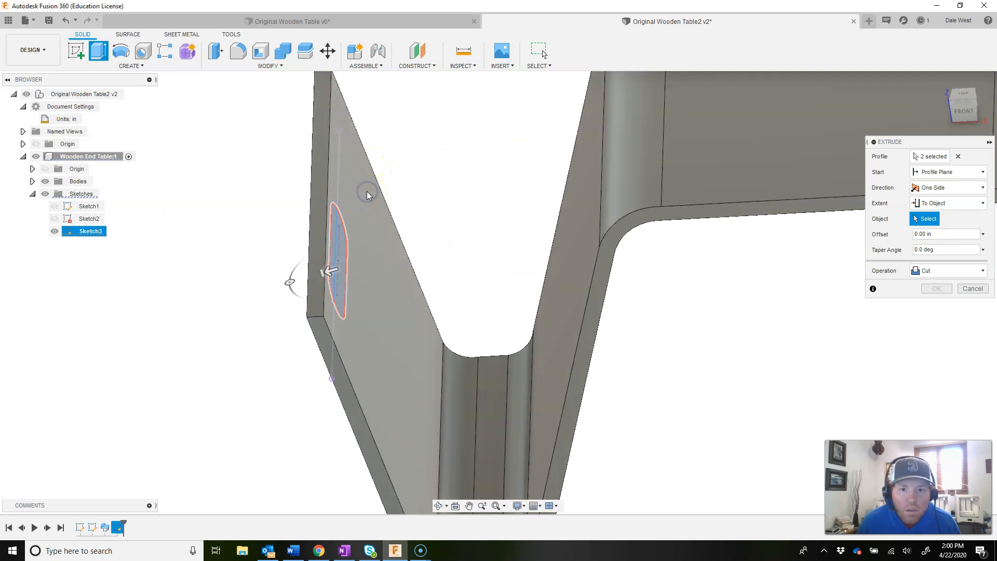
pyautogui.click(392, 208)
pyautogui.click(392, 208)
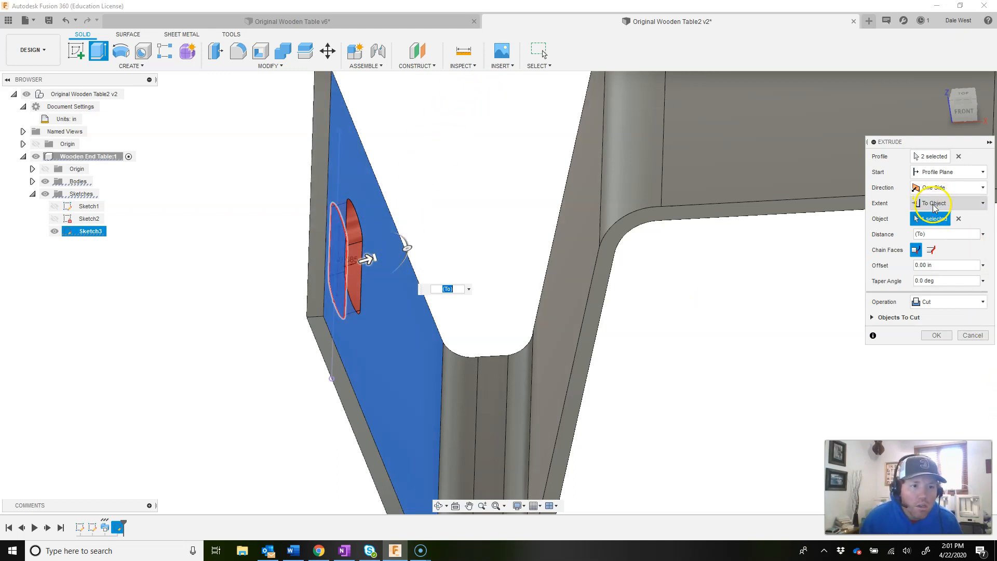
pyautogui.click(955, 304)
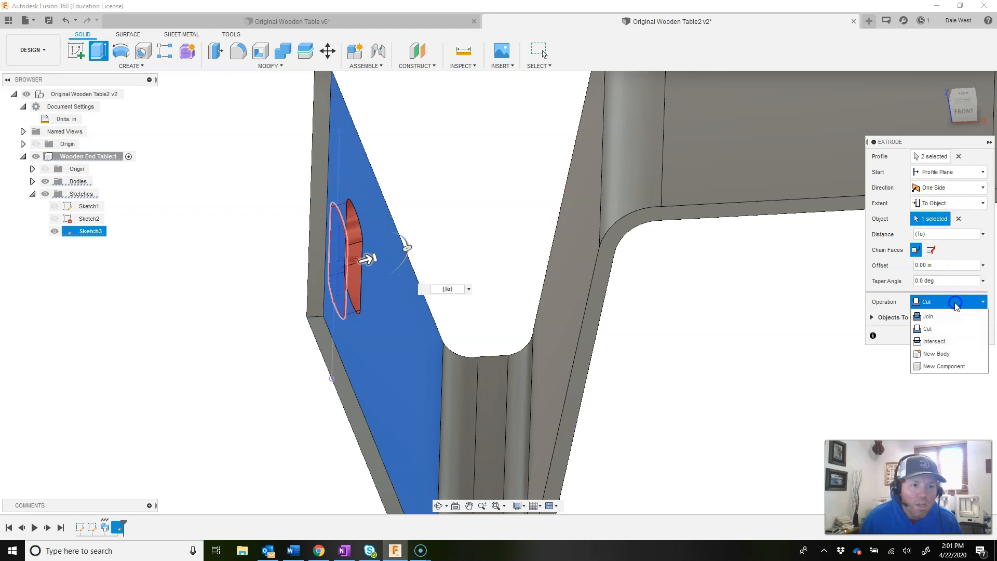
pyautogui.click(937, 304)
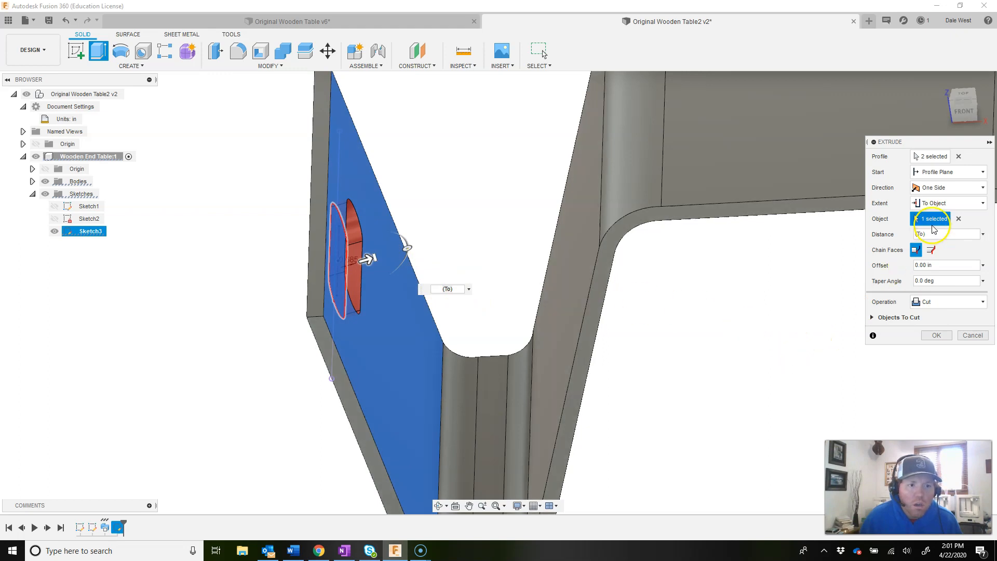
pyautogui.click(934, 336)
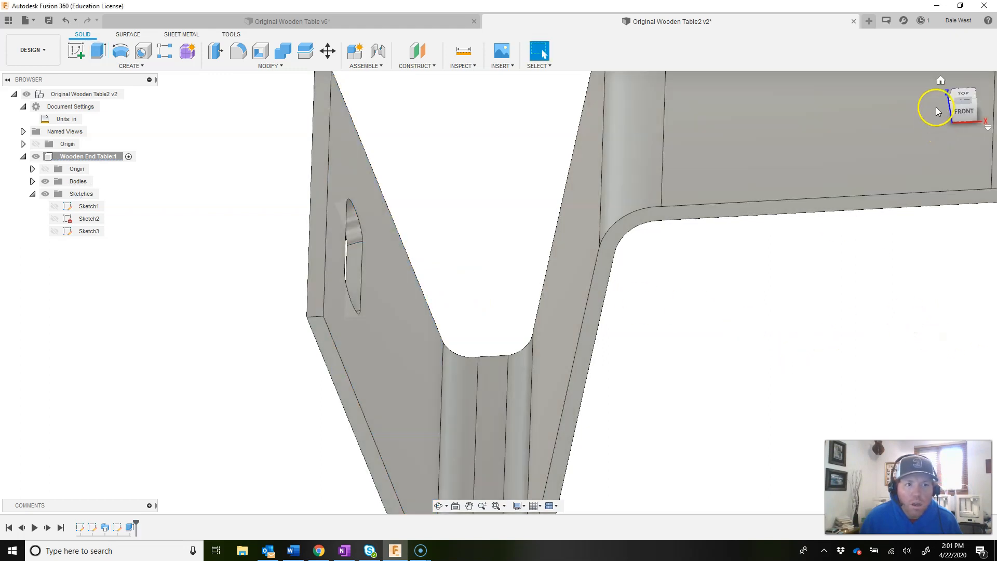
pyautogui.click(943, 82)
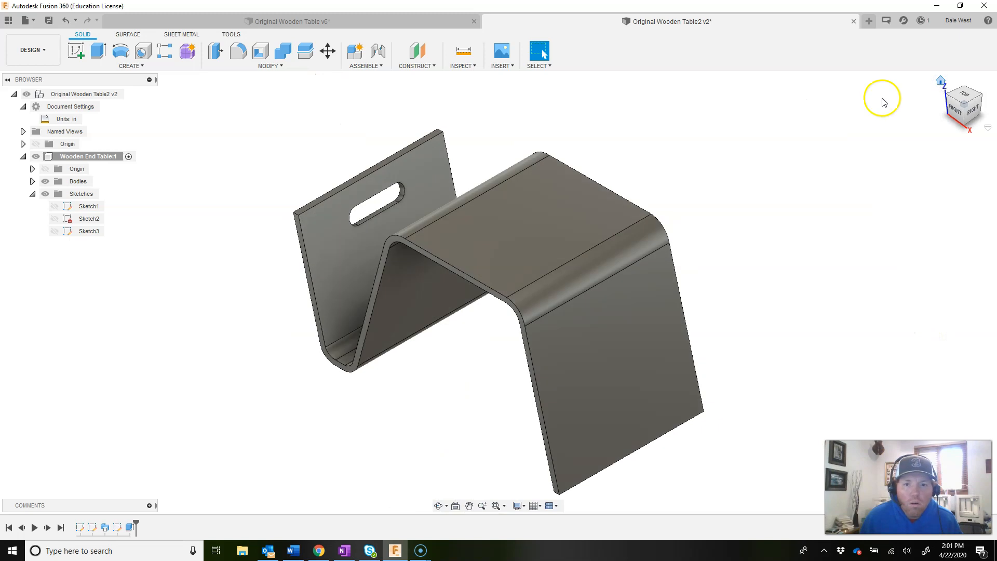
# Start the Physical Material command and expand the Wood category of the Fusion 360 Material Library
pyautogui.click(298, 68)
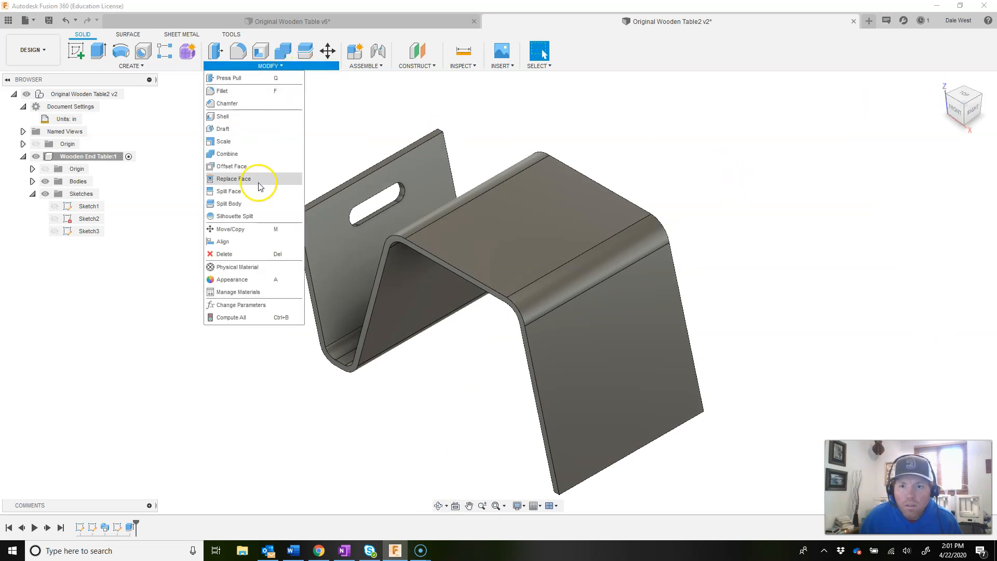
pyautogui.click(248, 294)
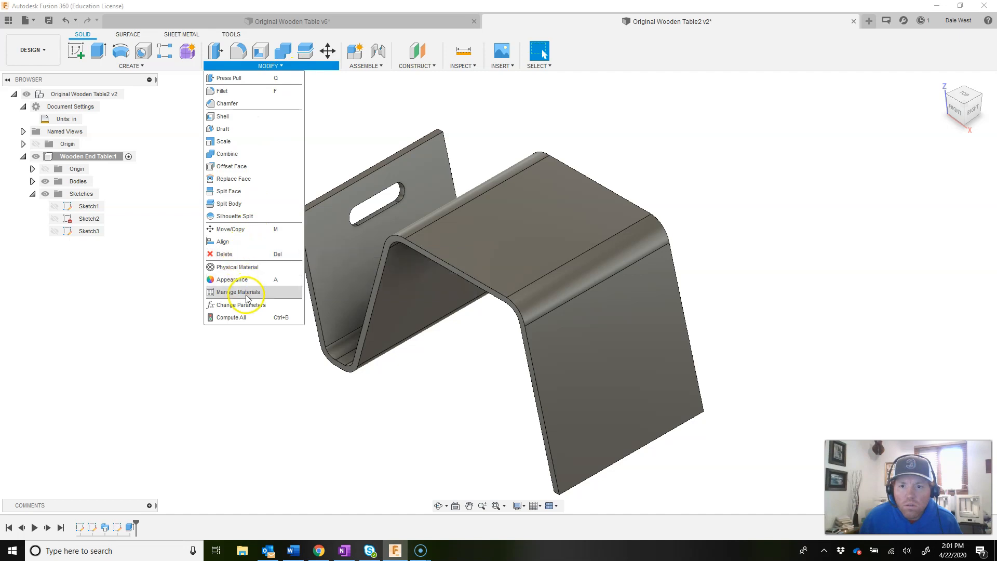
pyautogui.click(249, 266)
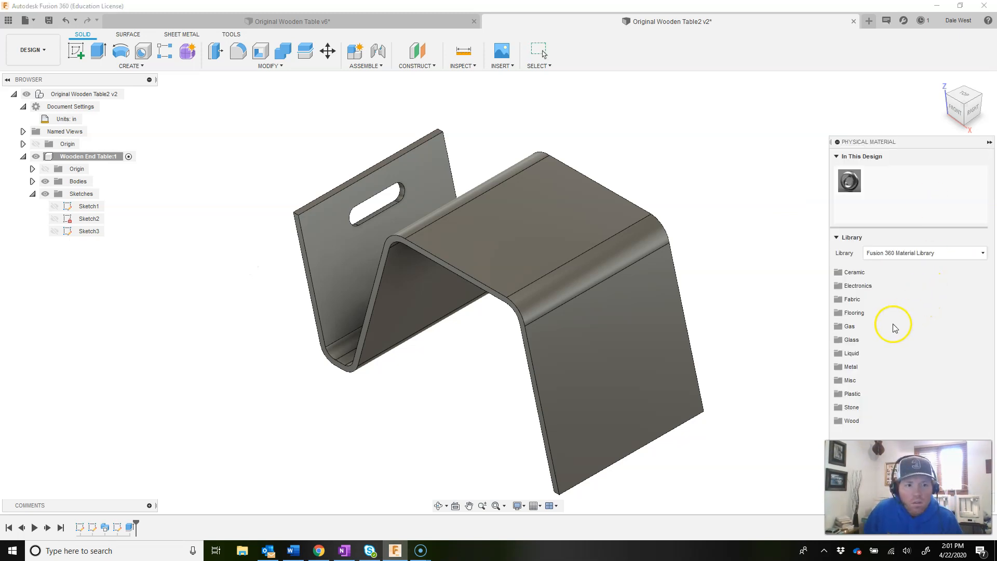
pyautogui.click(862, 421)
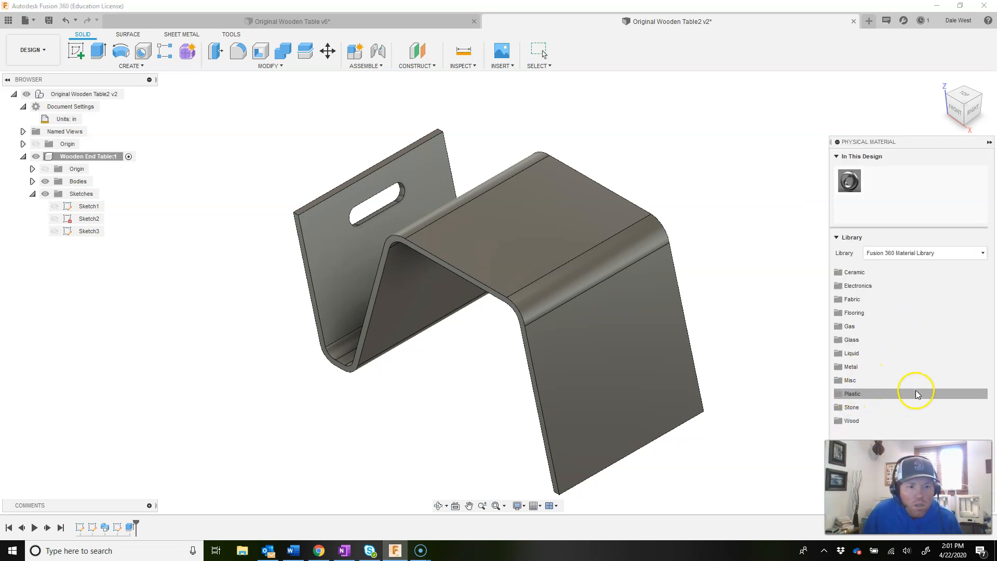
pyautogui.moveTo(891, 141); pyautogui.dragTo(835, 61)
# Apply the physical material named Wood to the table body and close the material settings
pyautogui.scroll(-4, 891, 299)
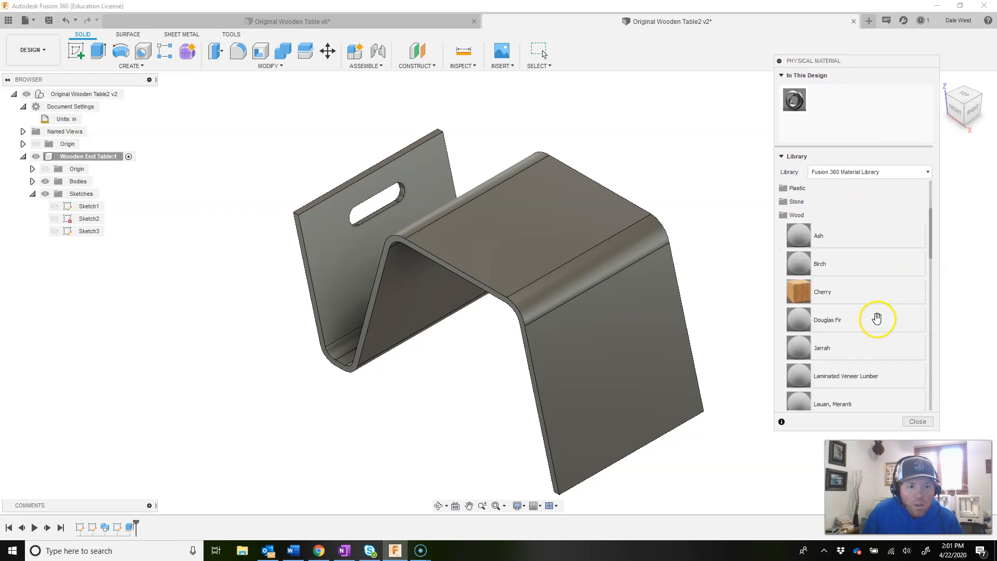
pyautogui.scroll(-6, 877, 316)
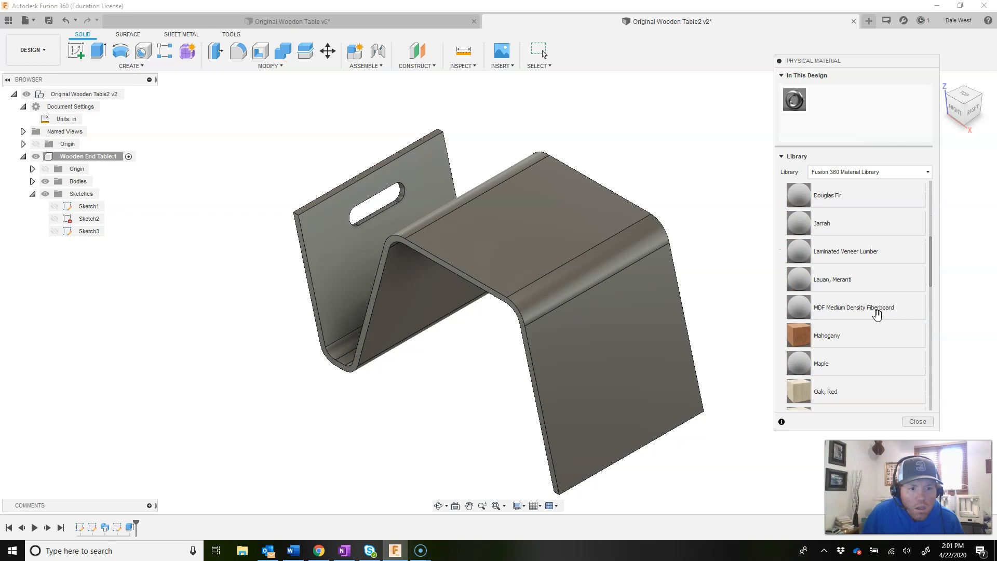
pyautogui.scroll(-7, 876, 316)
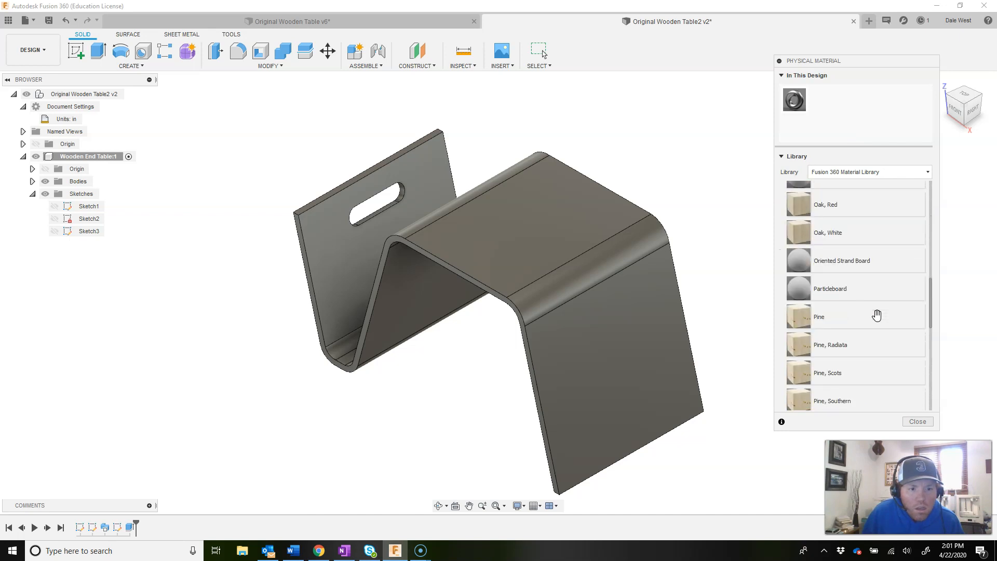
pyautogui.scroll(-7, 877, 315)
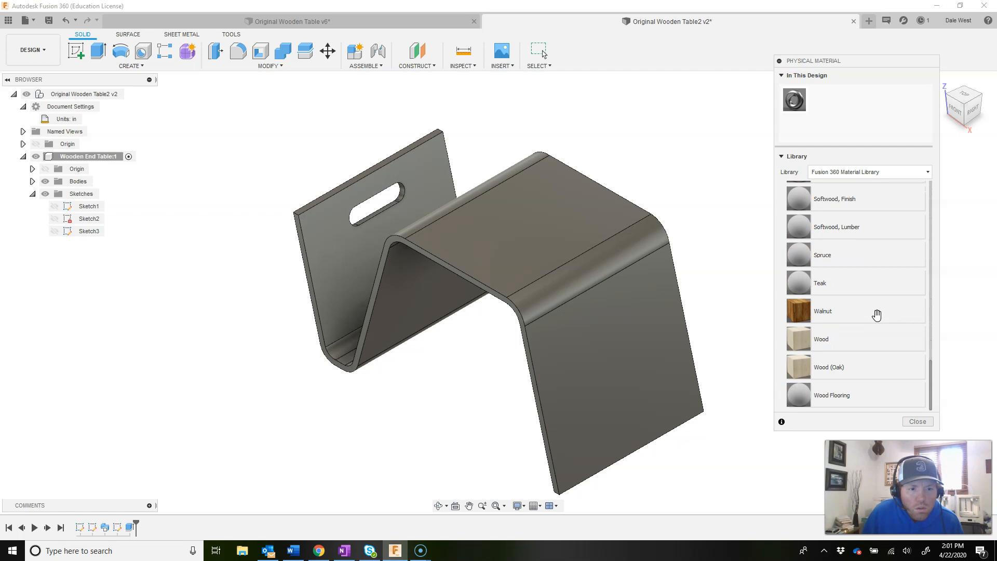
pyautogui.scroll(14, 873, 345)
pyautogui.scroll(10, 874, 343)
pyautogui.scroll(-12, 875, 345)
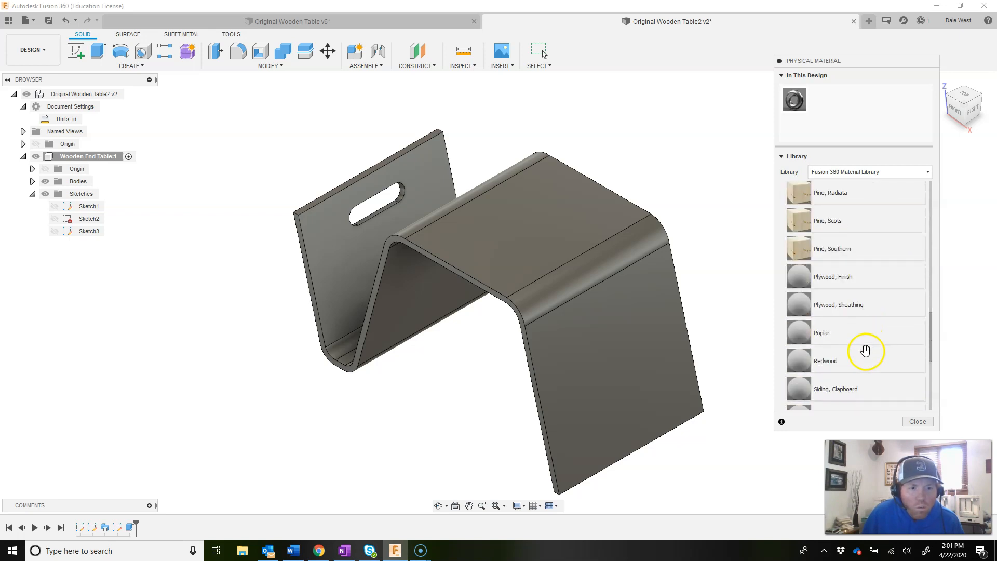
pyautogui.scroll(5, 866, 348)
pyautogui.scroll(-10, 871, 339)
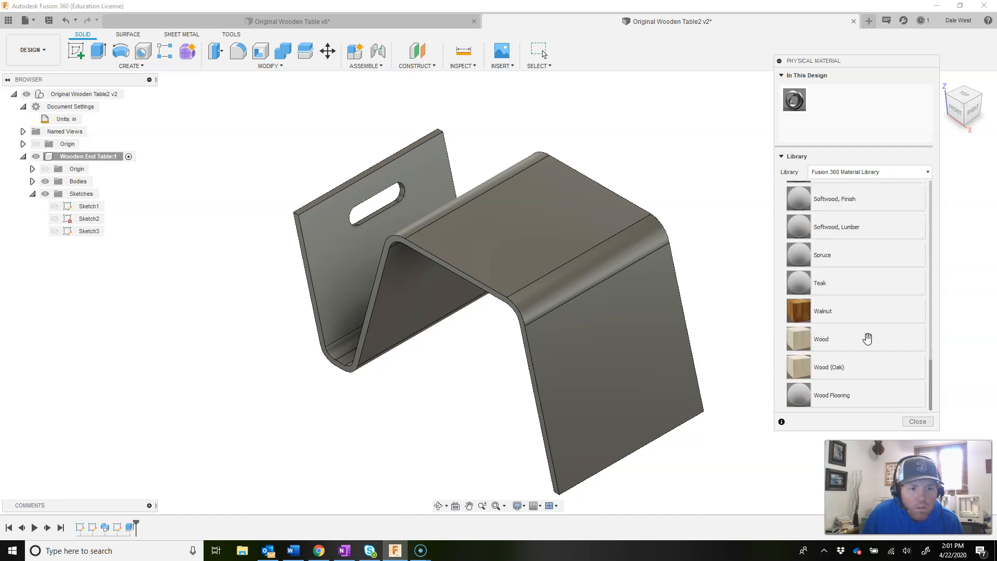
pyautogui.moveTo(854, 336); pyautogui.dragTo(546, 242)
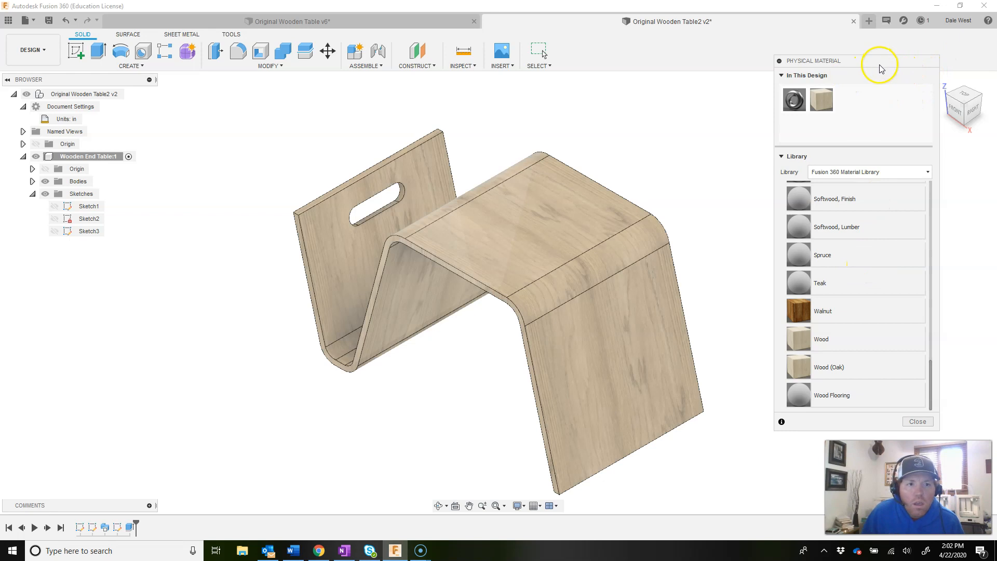
pyautogui.click(918, 421)
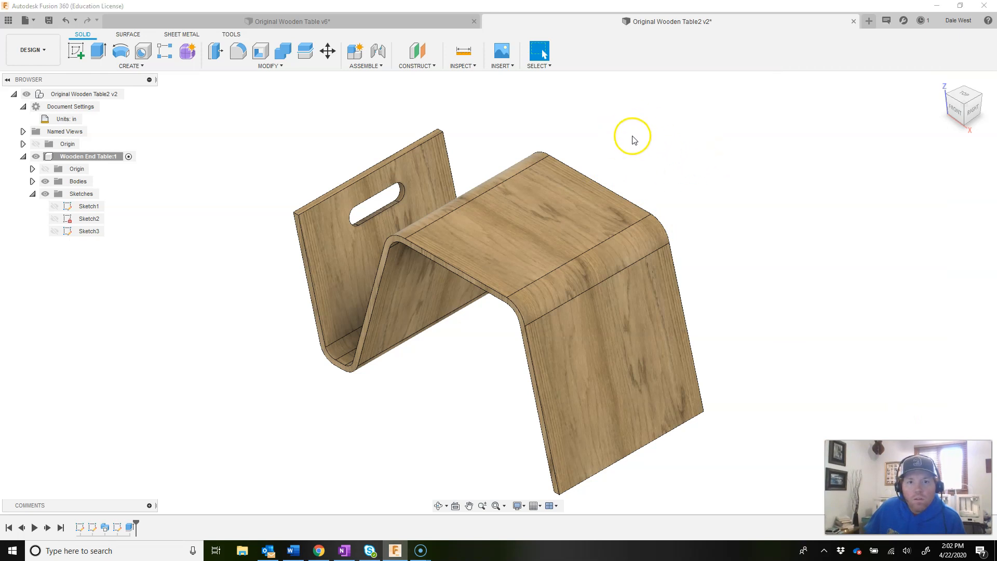
# Search the appearance library for "wood" and apply Bamboo Light - Semigloss to the whole table body
pyautogui.press('a')
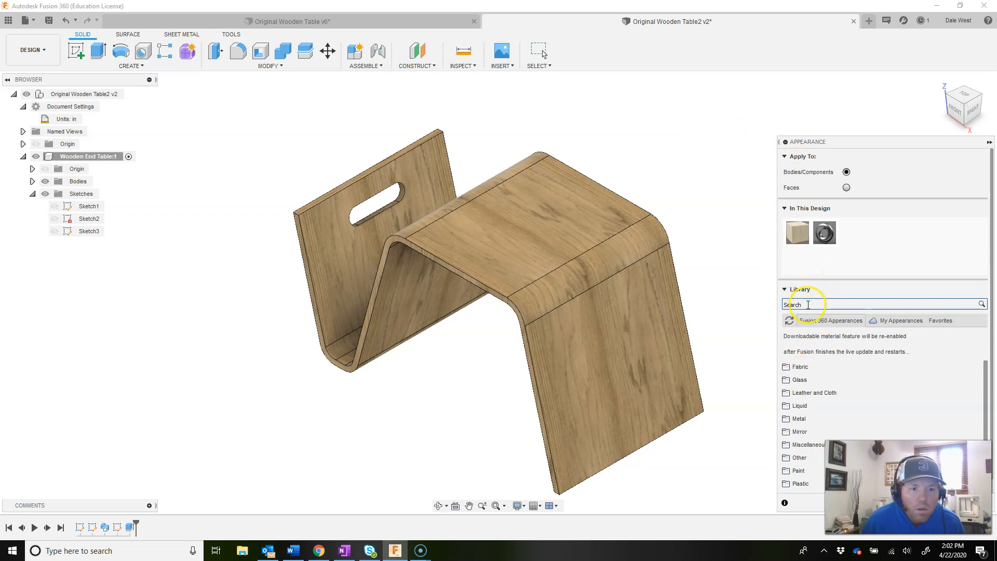
pyautogui.click(804, 305)
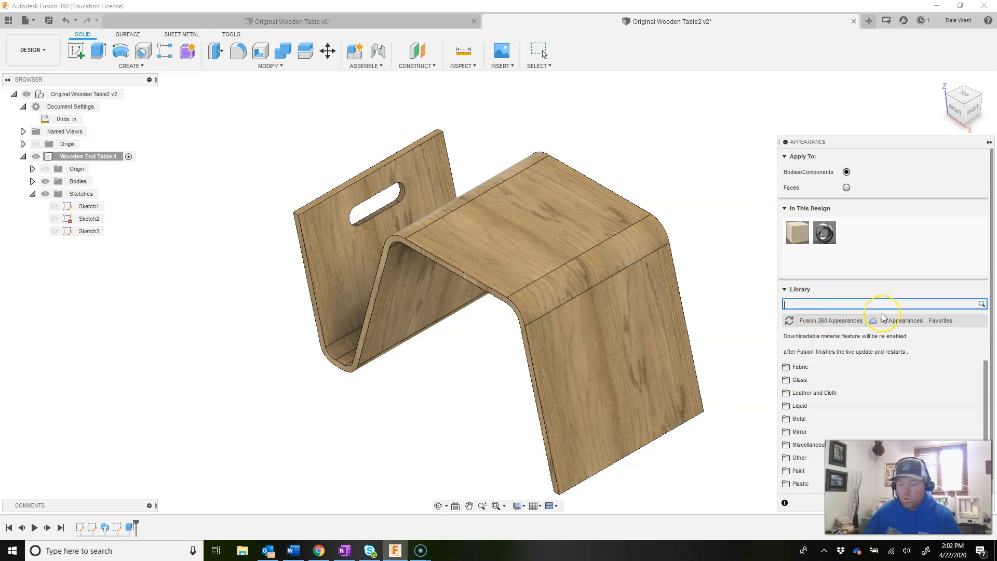
pyautogui.write('wood')
pyautogui.press('Return')
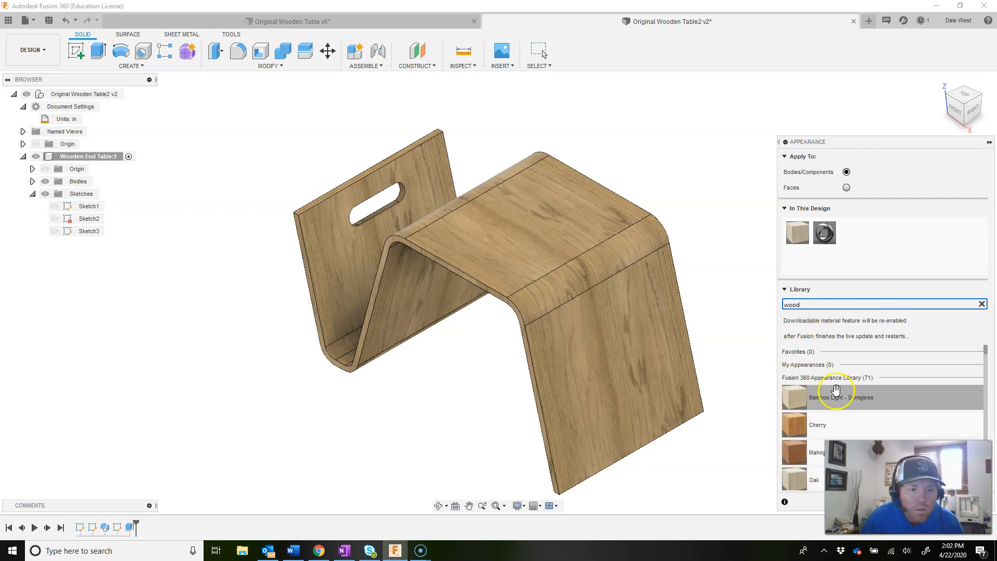
pyautogui.moveTo(893, 398); pyautogui.dragTo(670, 184)
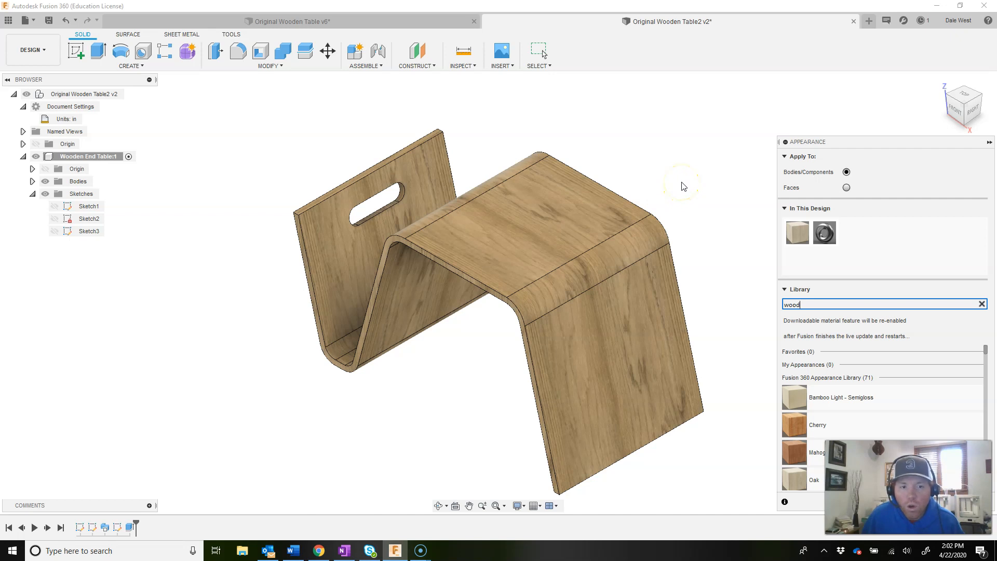
pyautogui.moveTo(838, 401); pyautogui.dragTo(809, 405)
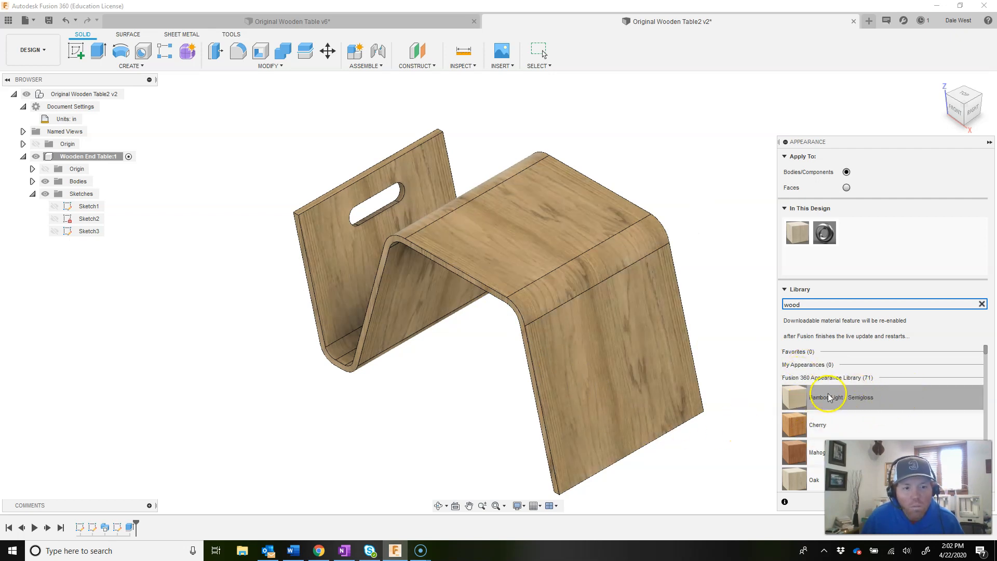
pyautogui.moveTo(895, 396); pyautogui.dragTo(595, 229)
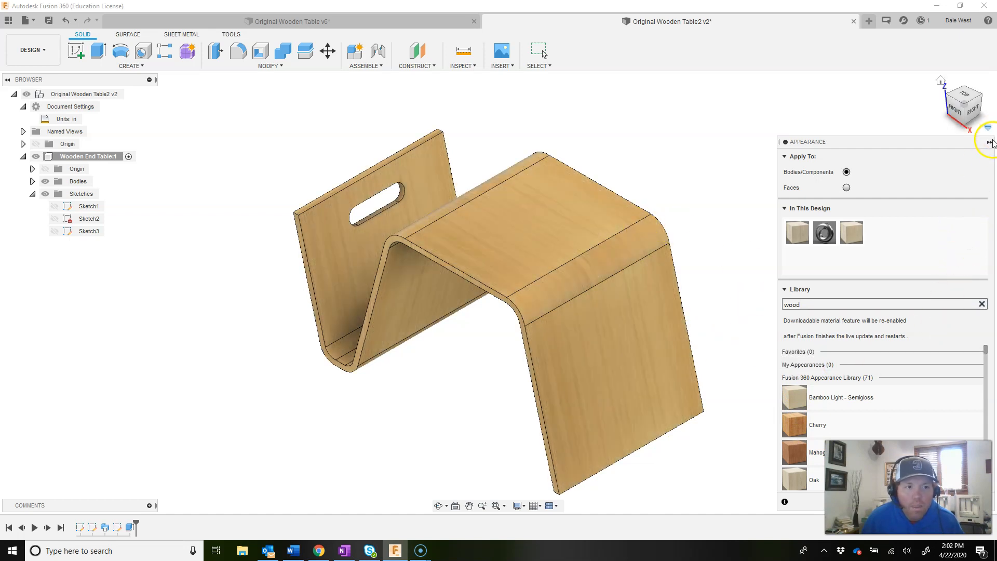
pyautogui.moveTo(893, 143); pyautogui.dragTo(839, 56)
pyautogui.click(948, 417)
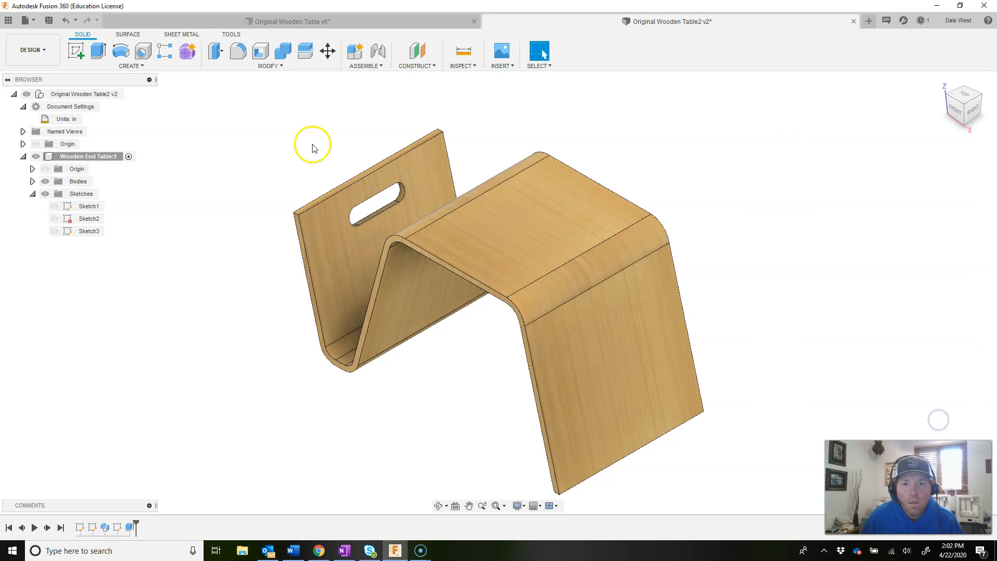
# Save the design as a new version with the description "User Saved"
pyautogui.click(48, 22)
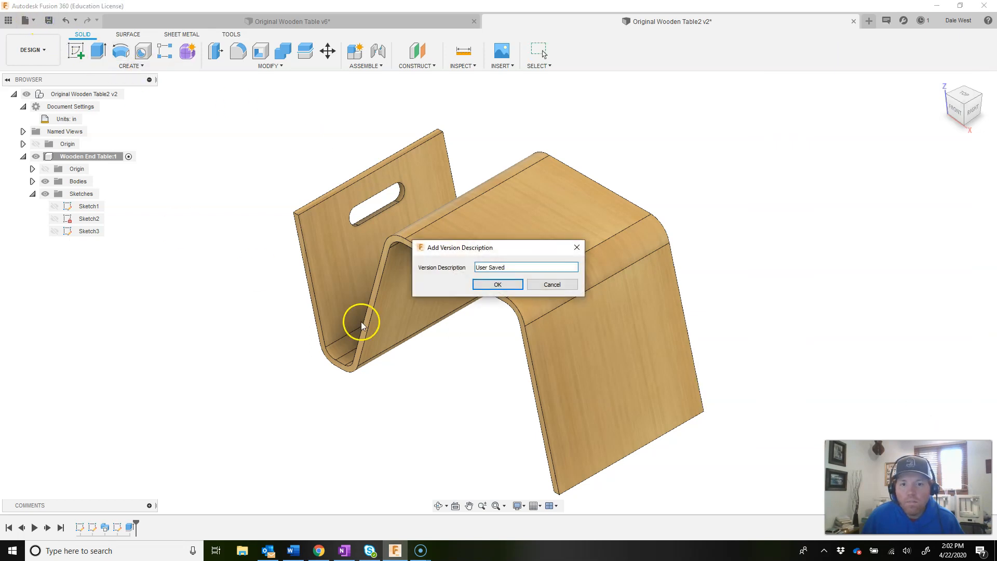
pyautogui.click(495, 285)
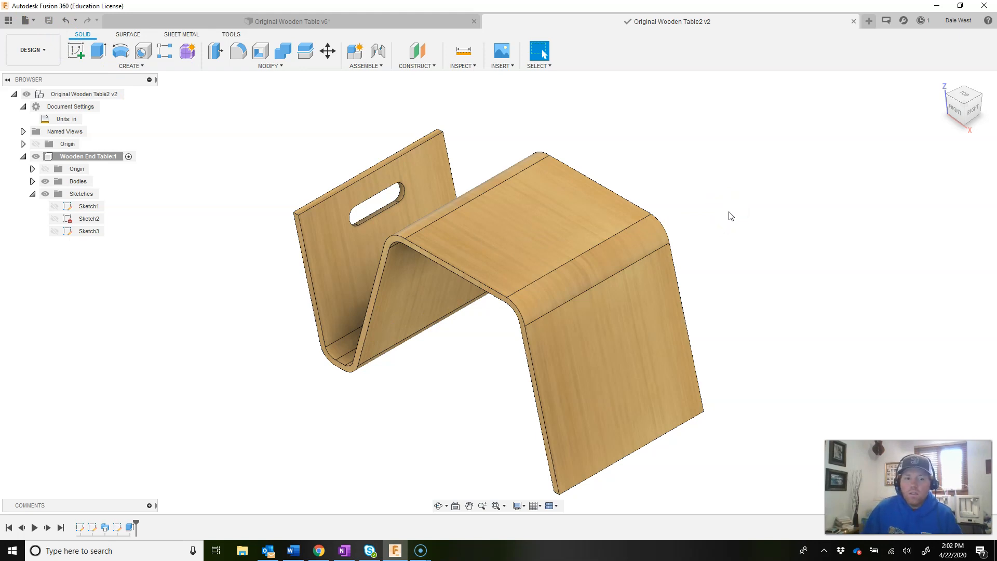
pyautogui.click(696, 164)
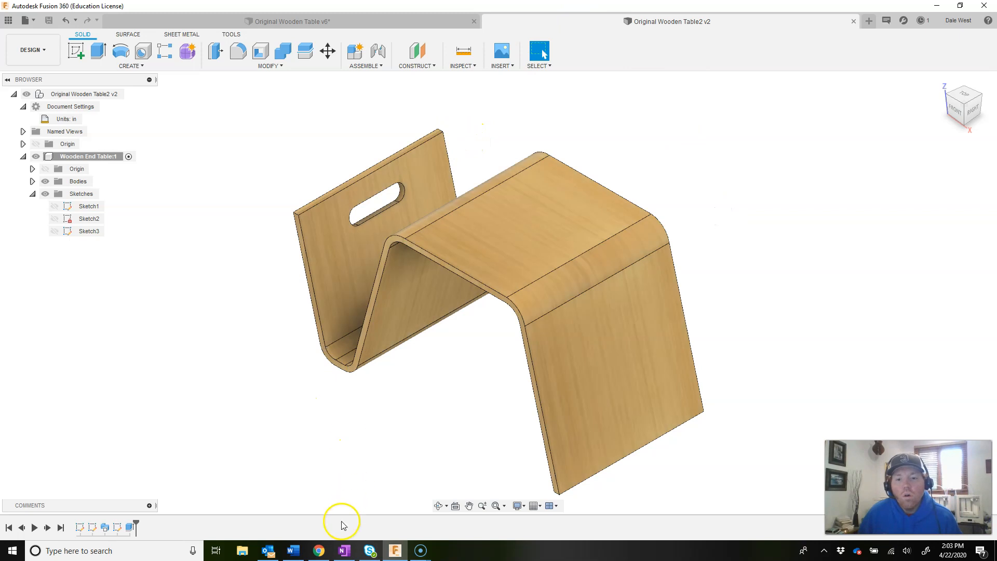
# Switch to OneNote, review the design challenge steps, brainstorming questions and custom drawing area, and return to Fusion 360
pyautogui.moveTo(345, 556)
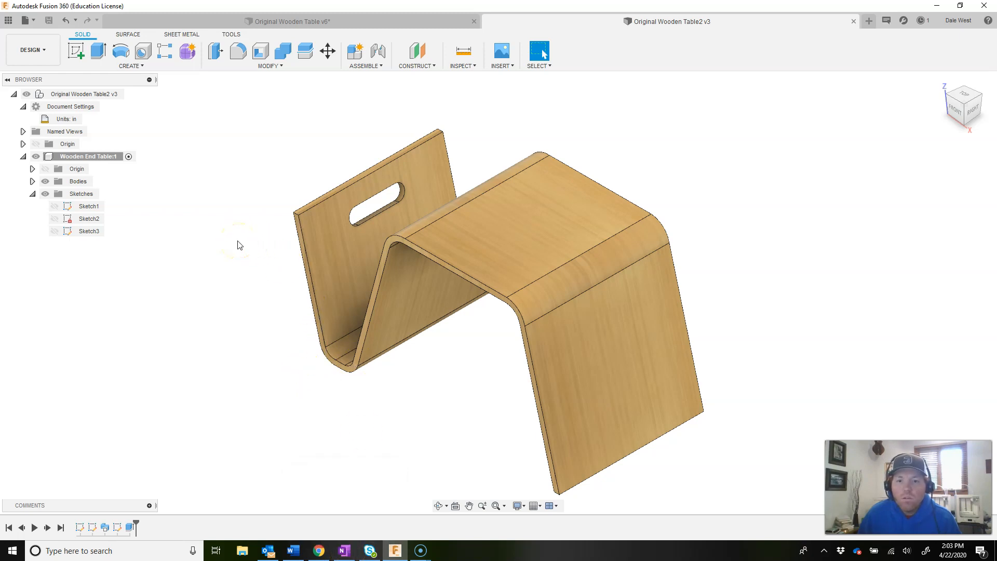
pyautogui.click(345, 551)
pyautogui.scroll(-6, 518, 296)
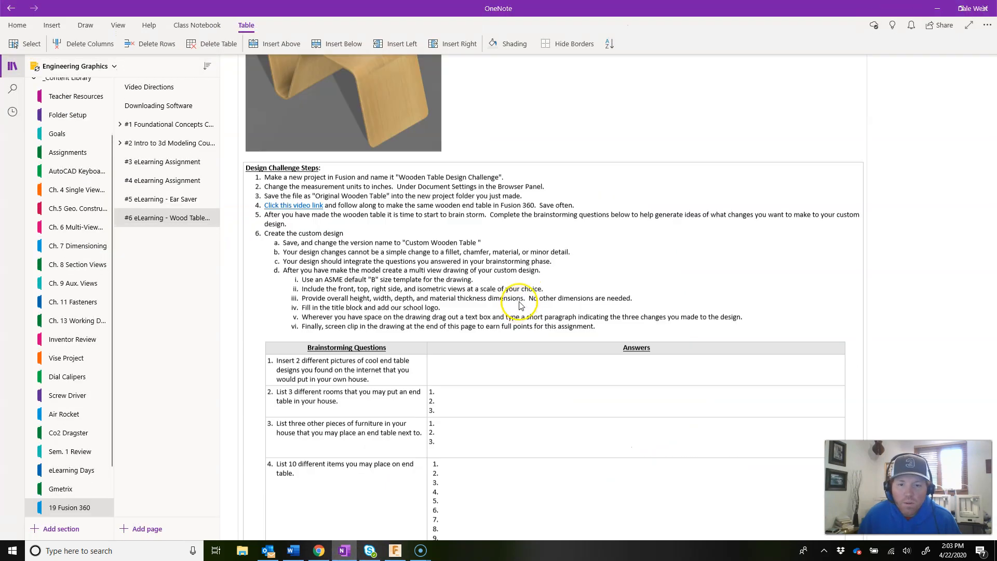
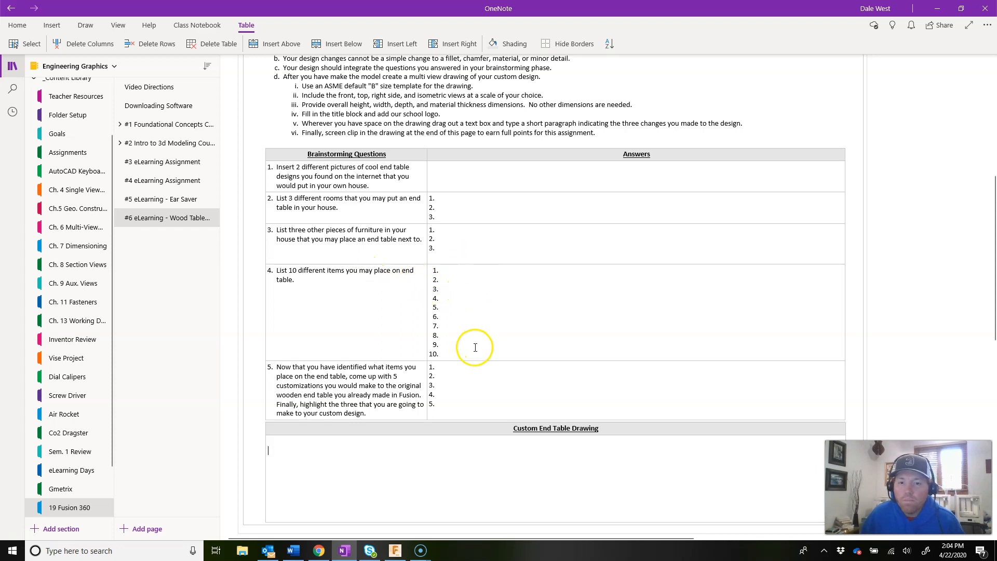
pyautogui.scroll(-2, 322, 371)
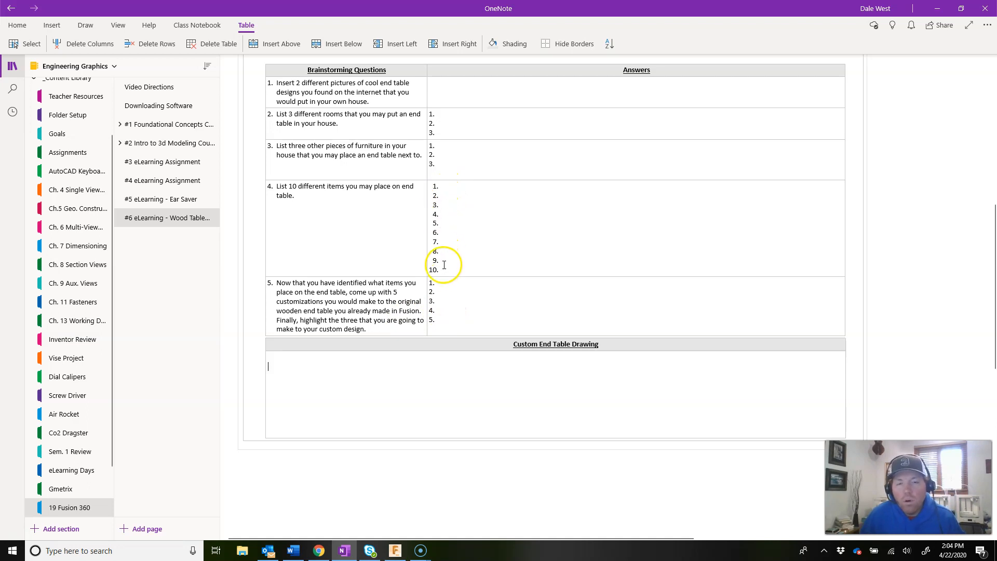
pyautogui.click(937, 8)
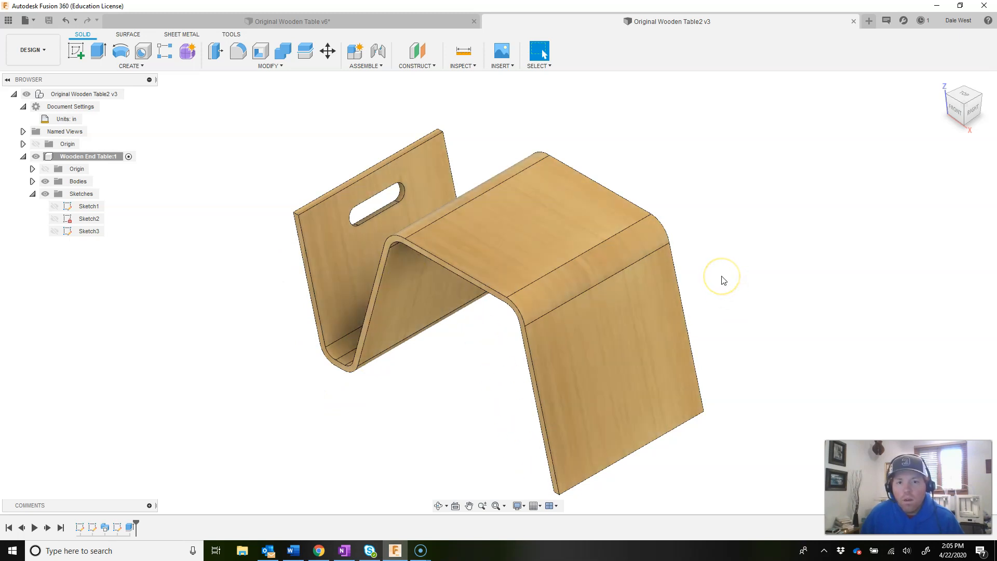
# View the table from the front, and review the brainstorming questions, custom drawing area and design challenge steps in OneNote
pyautogui.click(956, 106)
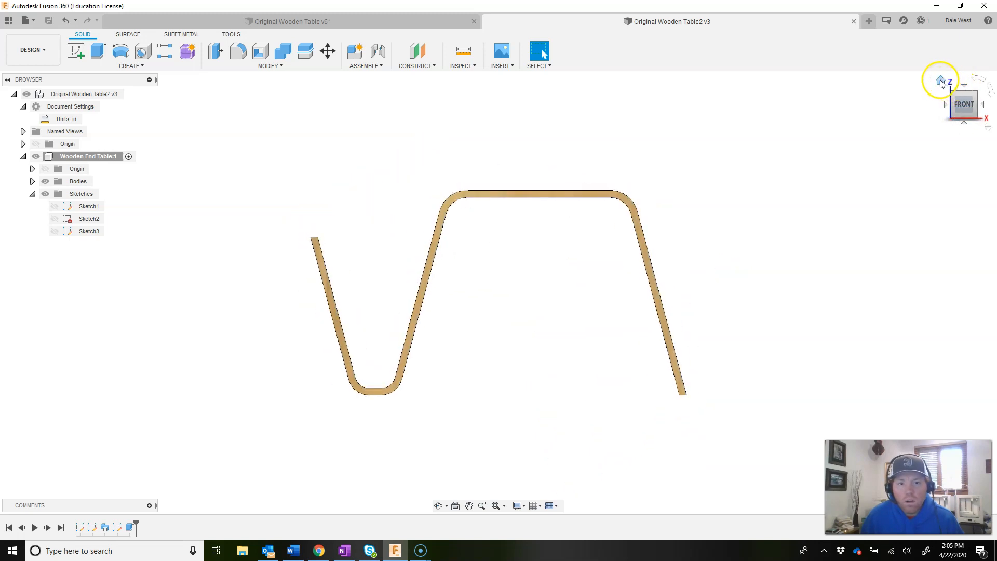
pyautogui.click(942, 82)
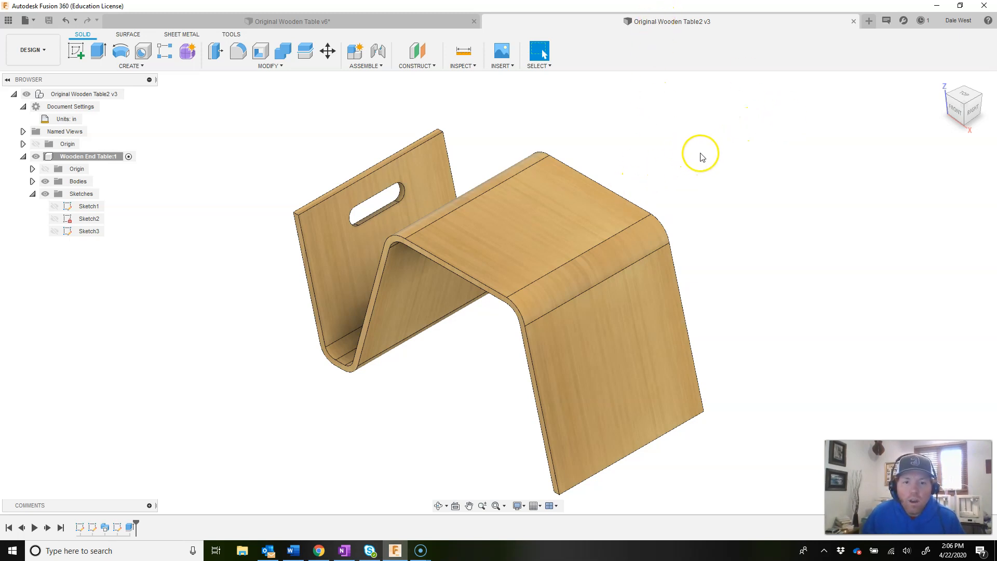
pyautogui.click(346, 551)
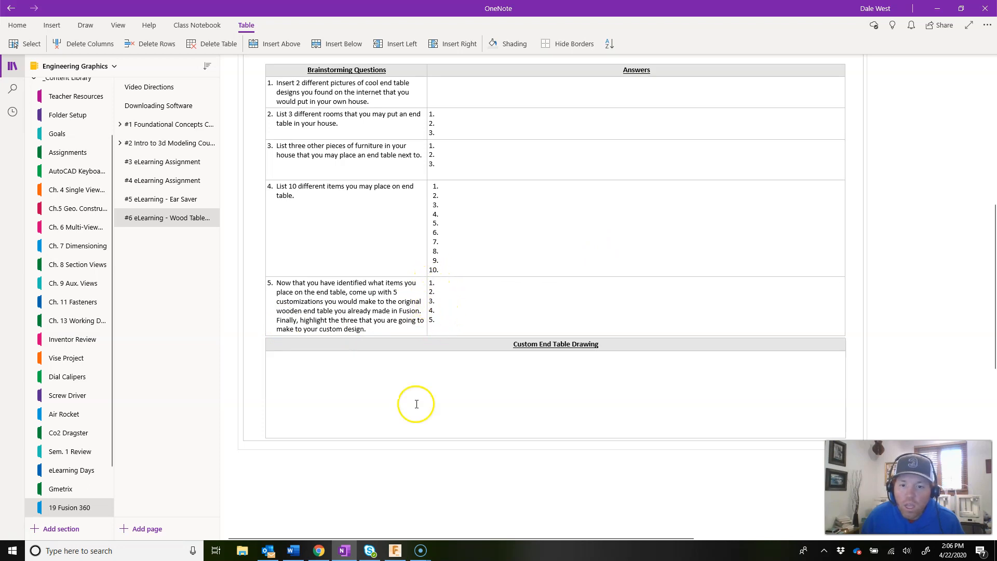
pyautogui.click(395, 550)
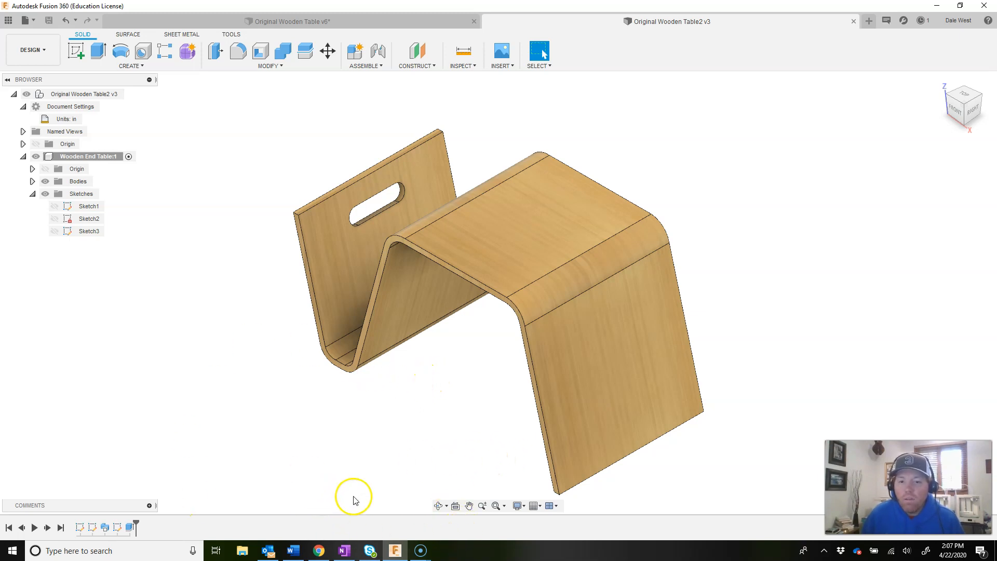
pyautogui.click(344, 551)
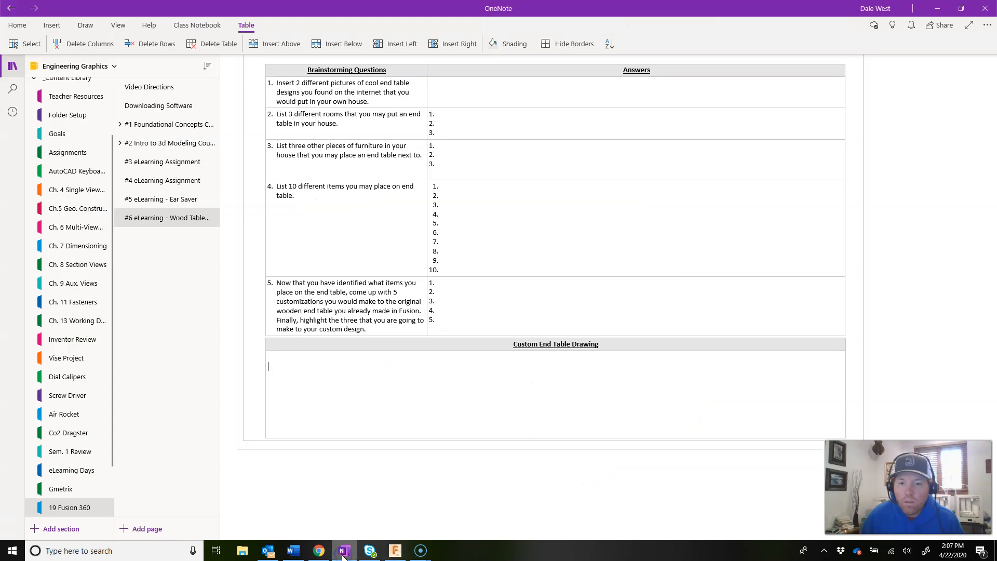
pyautogui.click(395, 551)
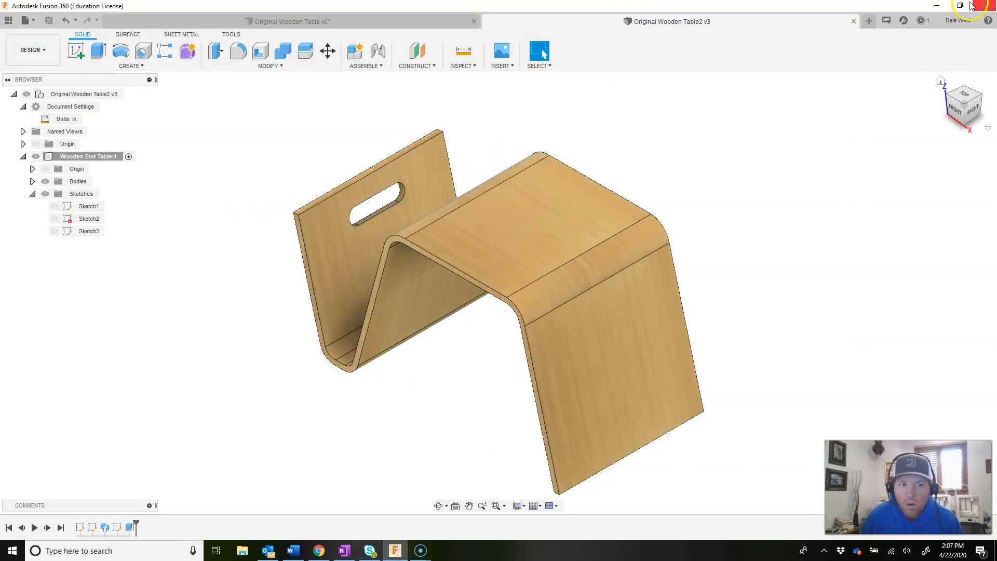
pyautogui.click(937, 6)
pyautogui.click(526, 373)
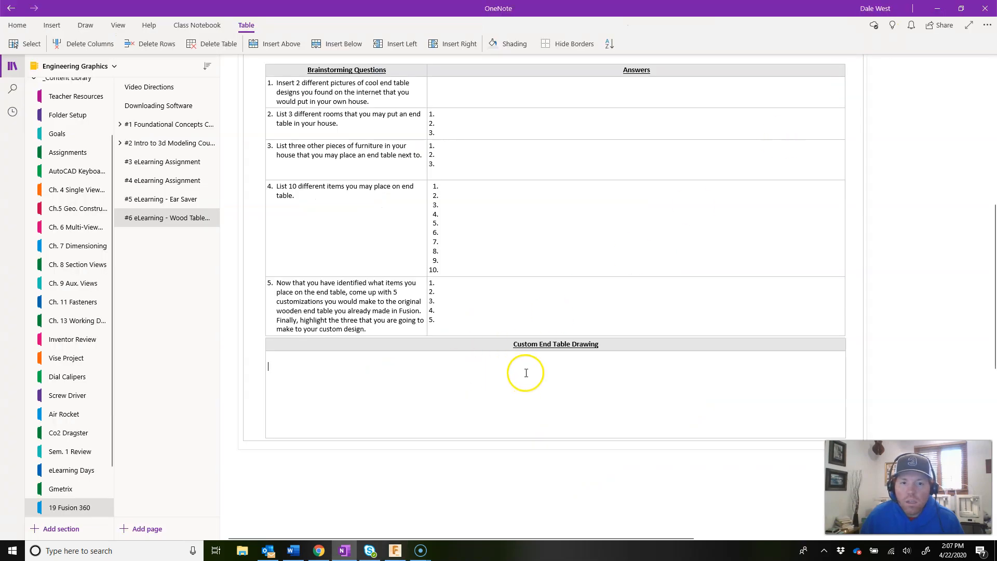
pyautogui.scroll(8, 579, 372)
pyautogui.scroll(-3, 523, 357)
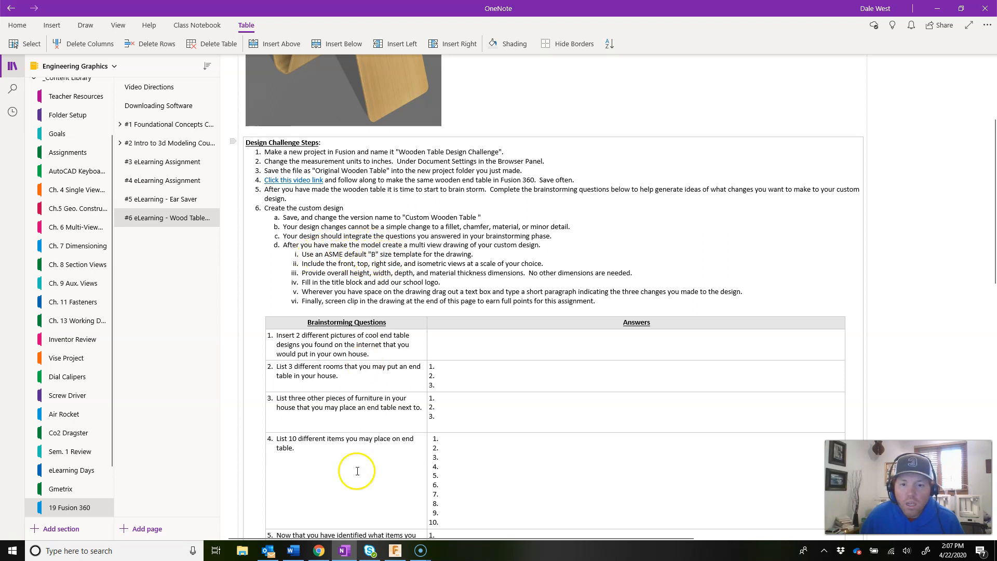
# In Fusion 360, create a new drawing from the design, from scratch, with the ASME standard, inch units and B (17in x 11in) sheet size
pyautogui.click(397, 551)
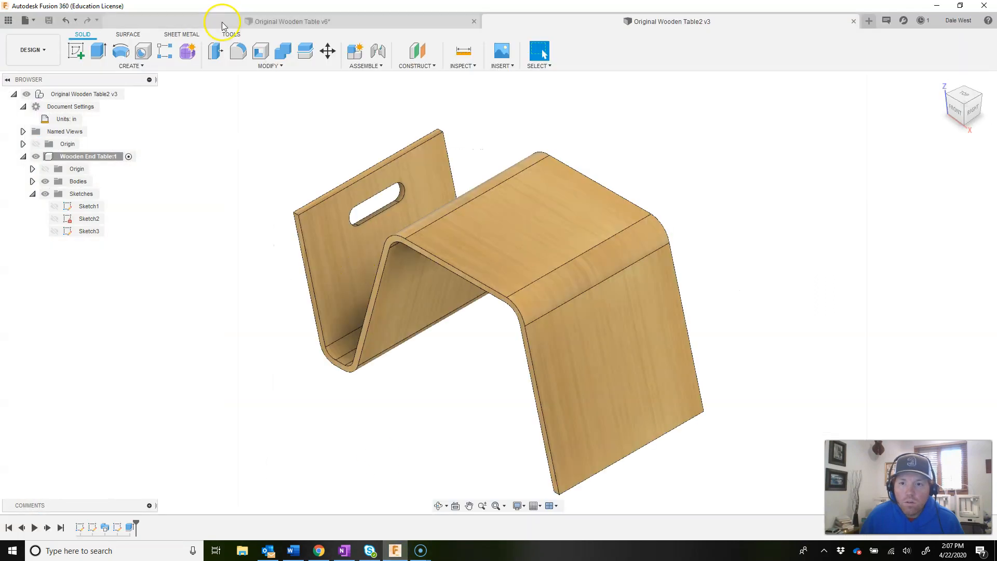
pyautogui.click(32, 49)
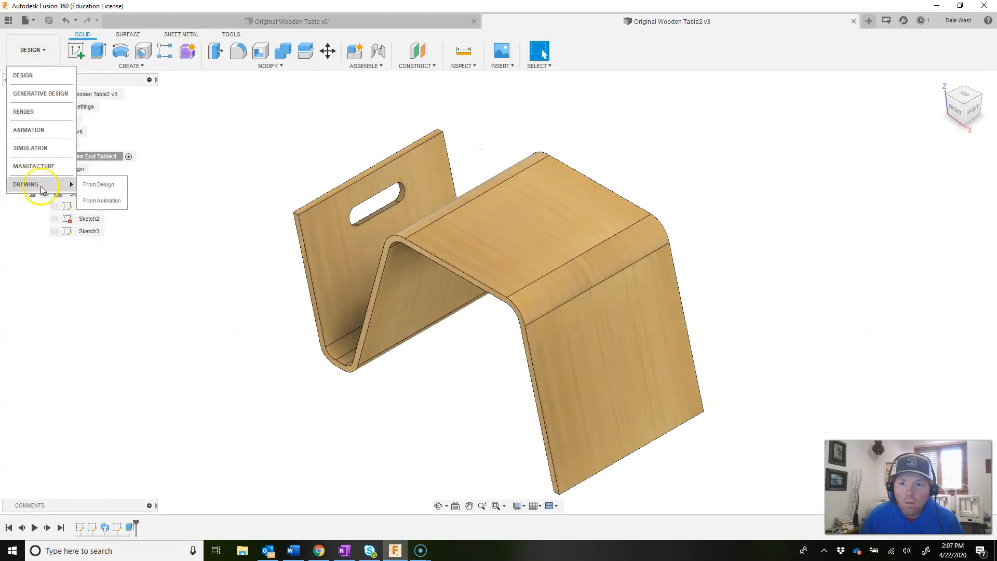
pyautogui.click(106, 185)
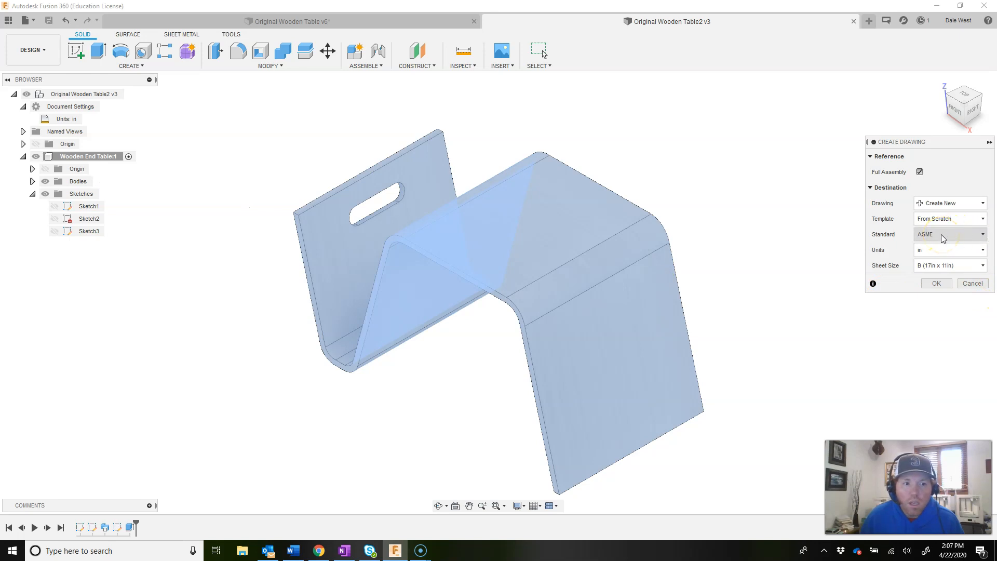
pyautogui.click(345, 551)
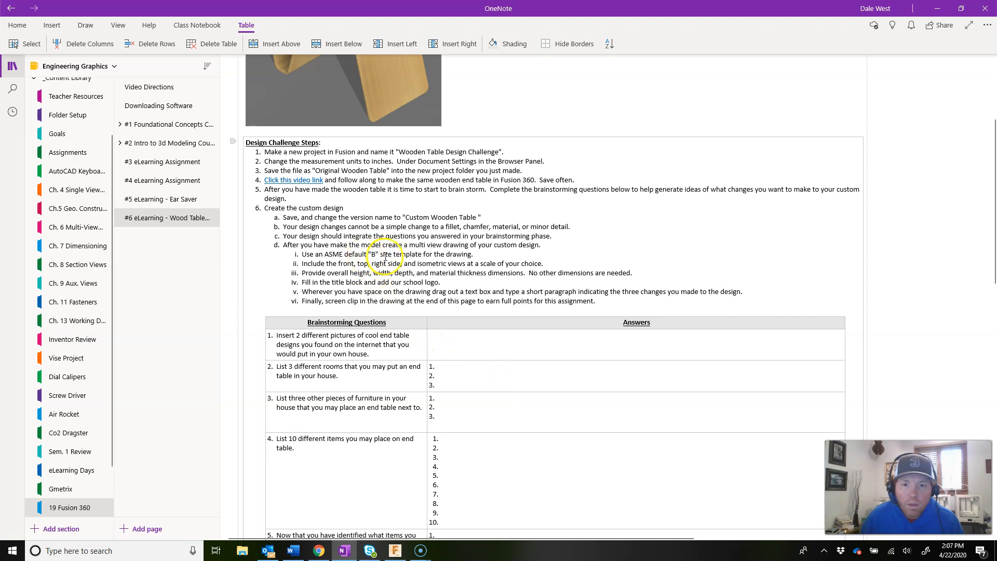
pyautogui.click(937, 9)
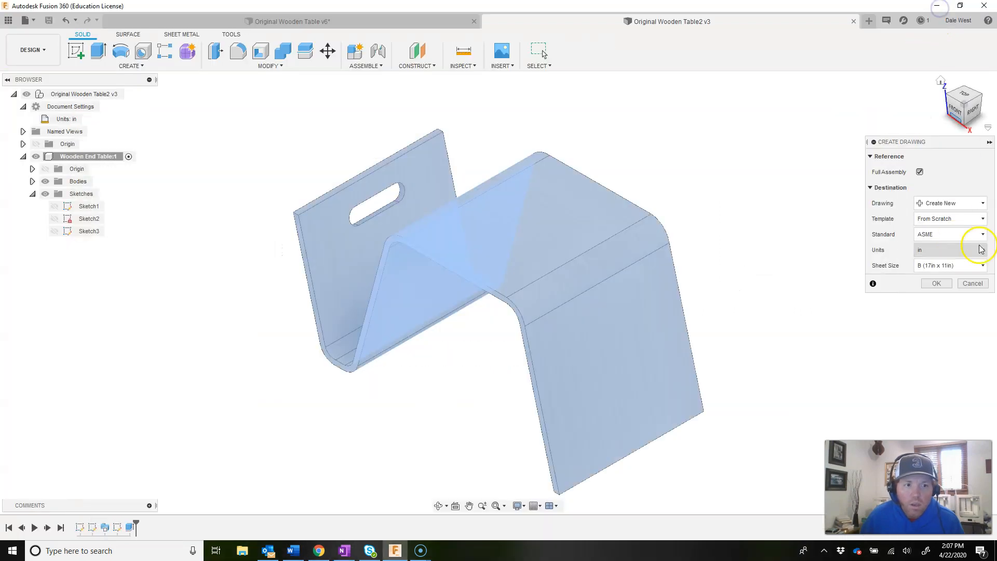
pyautogui.click(981, 266)
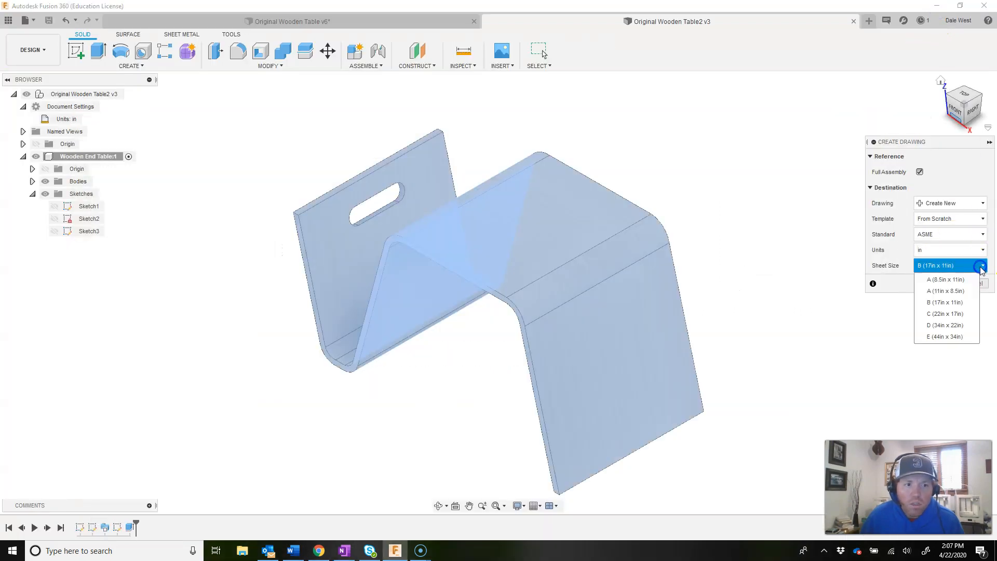
pyautogui.click(942, 303)
pyautogui.click(938, 283)
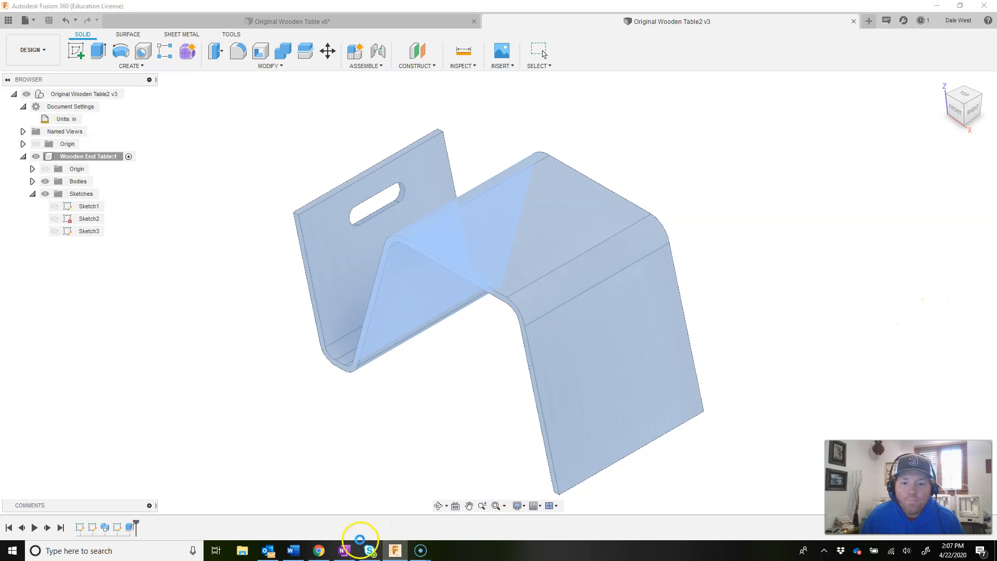
# Check the drawing requirements in OneNote, and place the front base view at 1:16 scale in the sheet's lower-left area
pyautogui.click(345, 551)
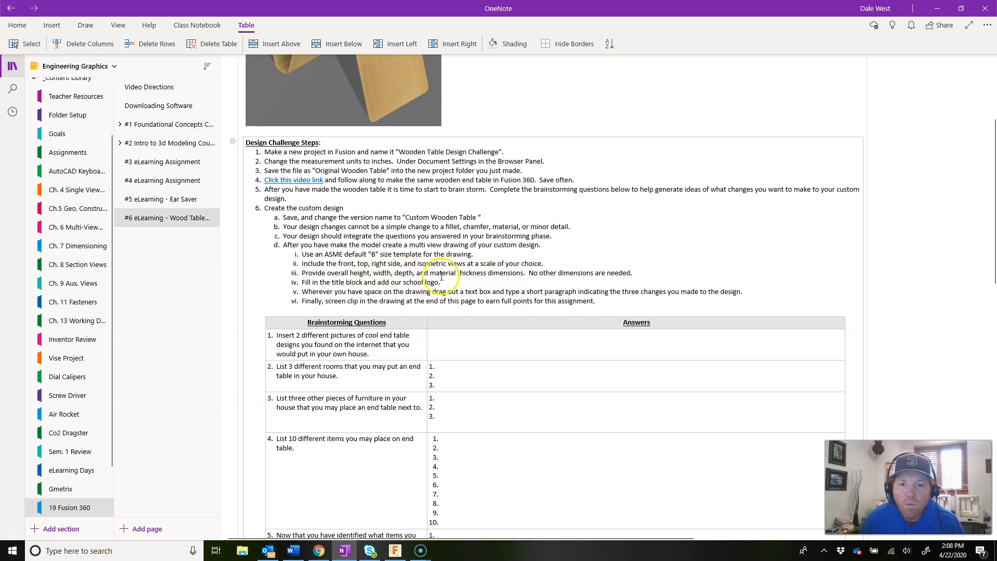
pyautogui.hotkey('alt', 'Tab')
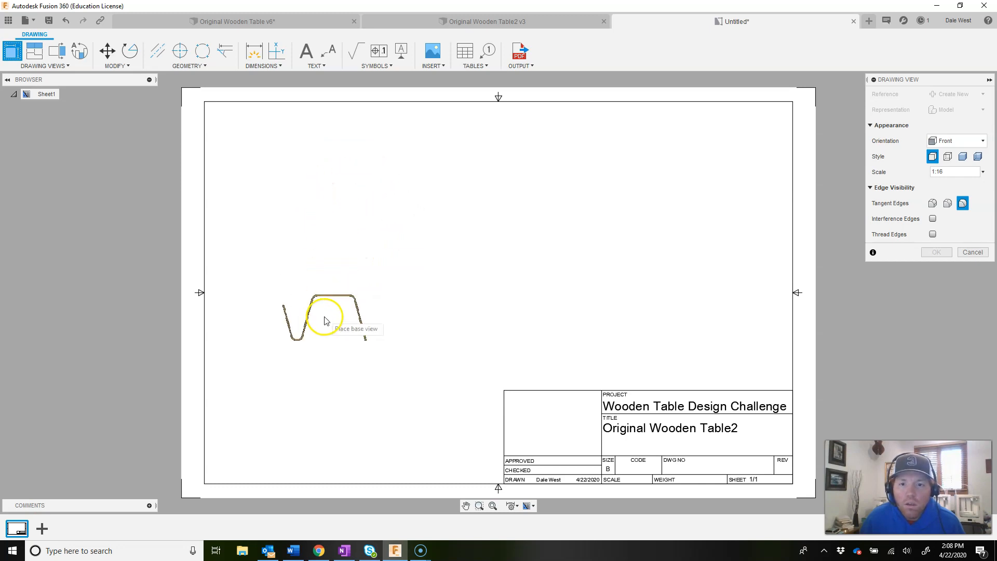
pyautogui.click(345, 323)
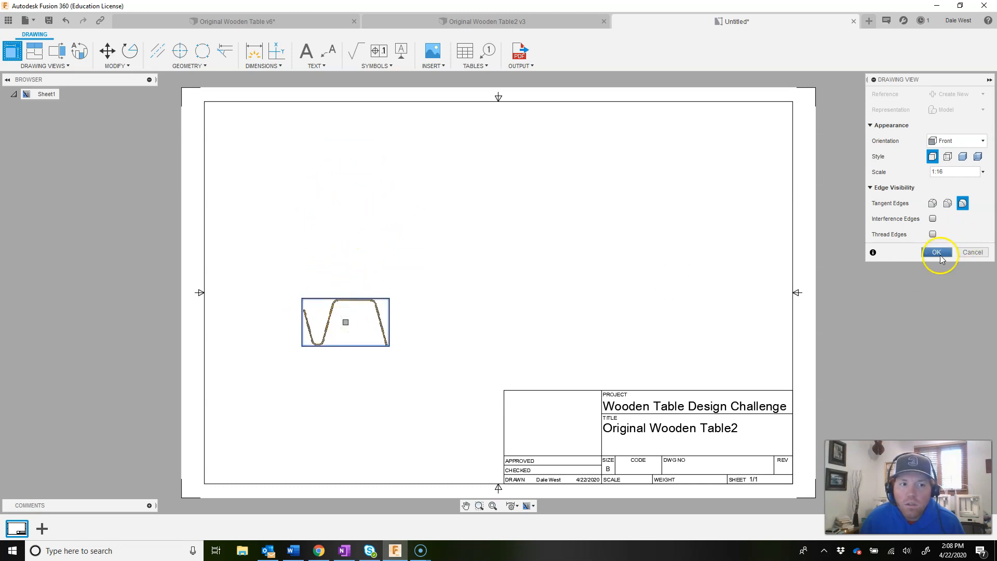
pyautogui.click(937, 252)
# Project the top, right side and isometric views from the front base view
pyautogui.click(35, 52)
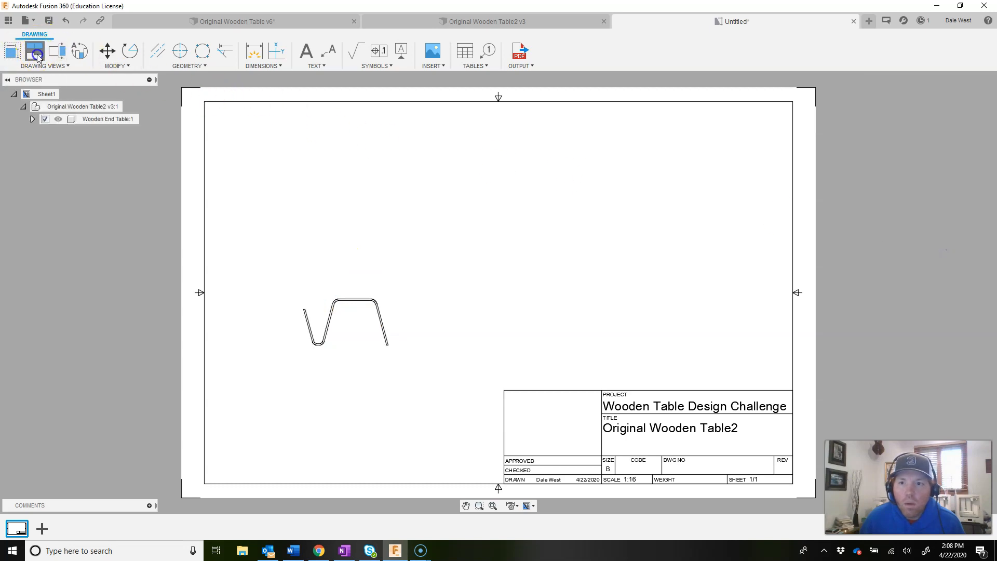
pyautogui.click(356, 297)
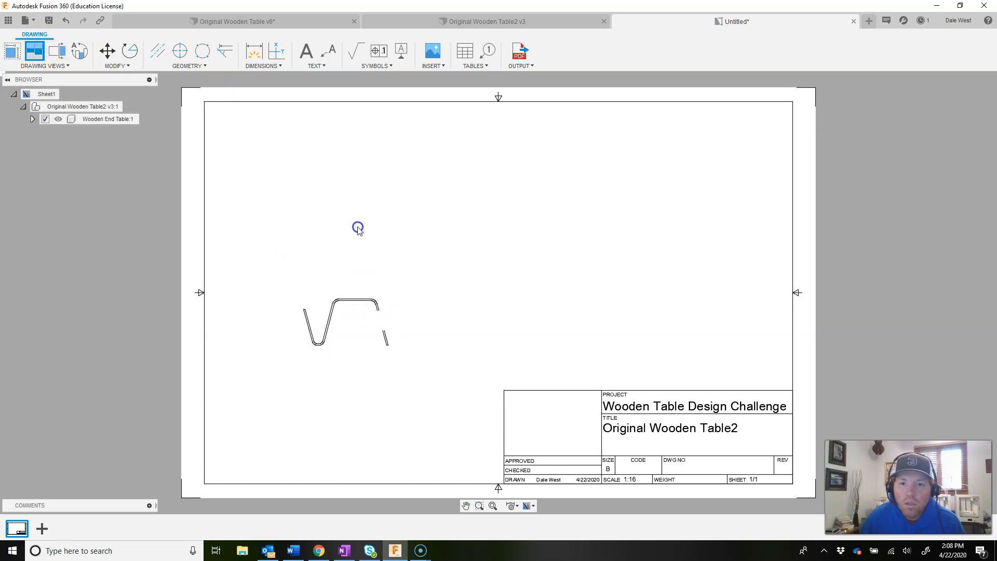
pyautogui.click(365, 217)
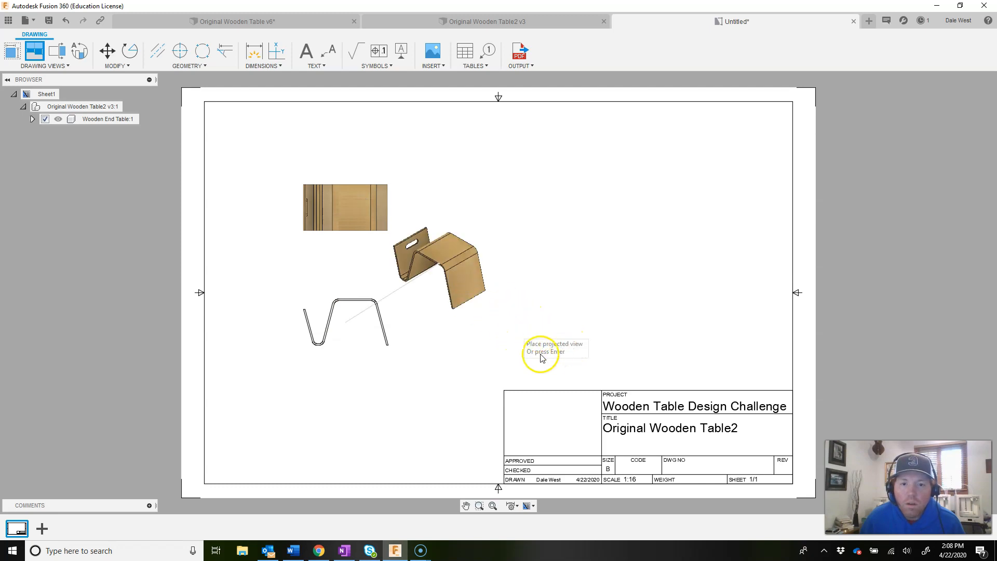
pyautogui.click(514, 340)
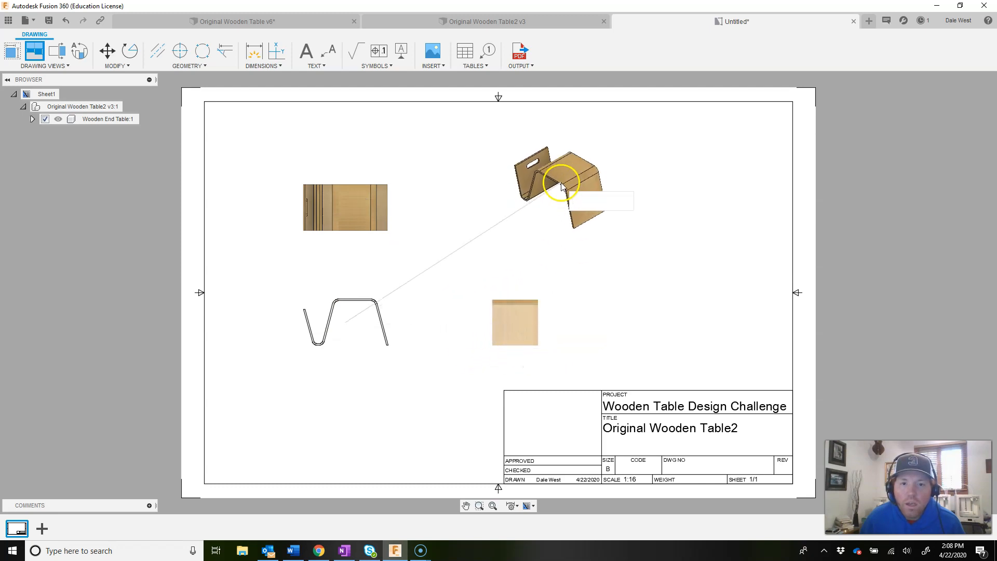
pyautogui.click(534, 206)
pyautogui.rightClick(532, 203)
pyautogui.click(582, 200)
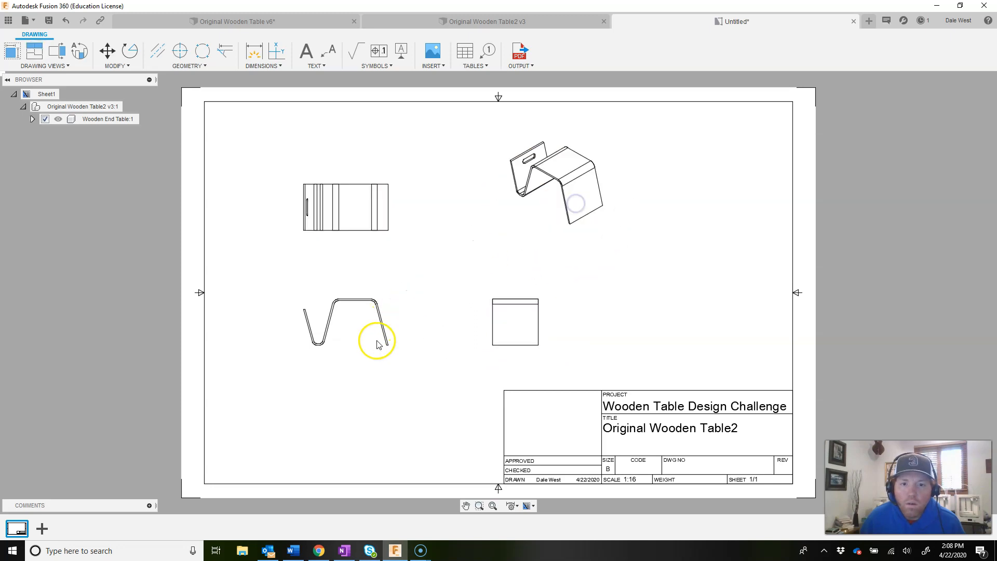
# Set the isometric view's style to shaded with only visible edges
pyautogui.click(577, 230)
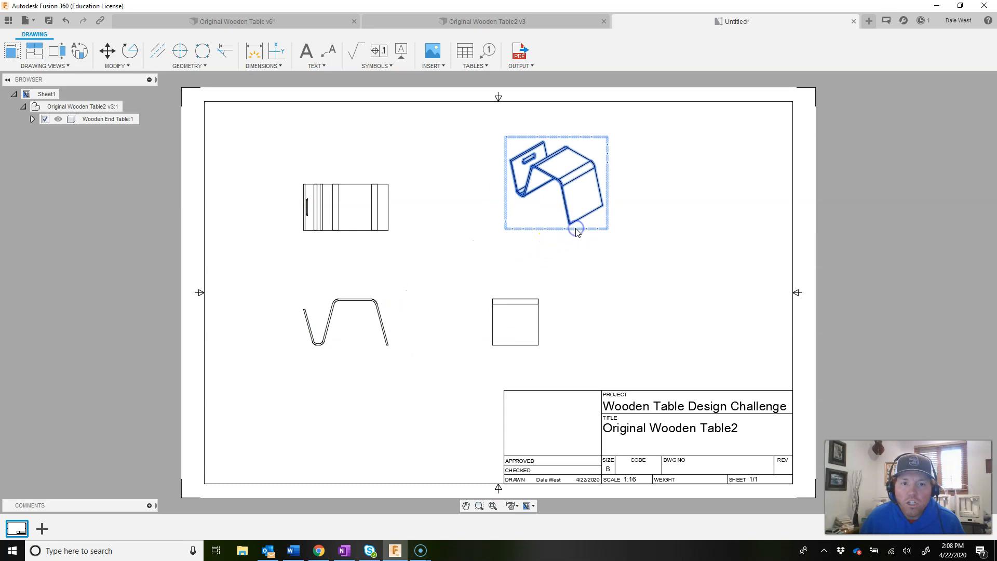
pyautogui.doubleClick(577, 230)
pyautogui.click(978, 110)
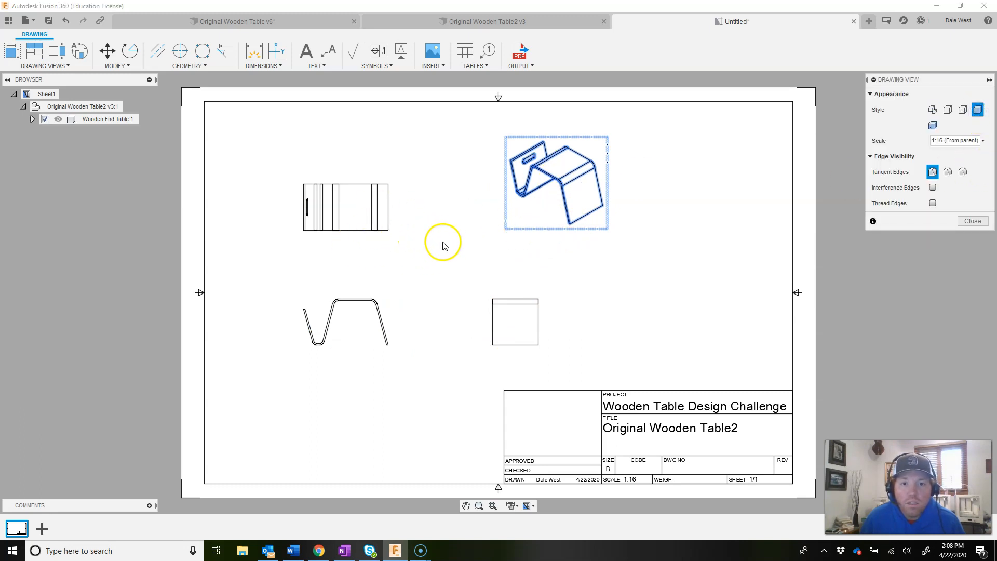
pyautogui.click(973, 221)
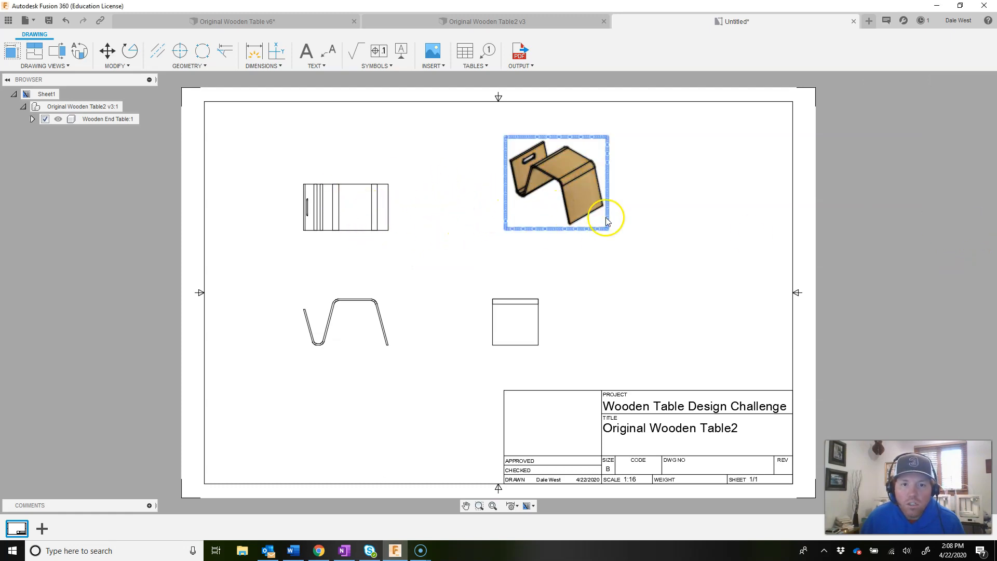
# Try to change the front base view's scale to 1:8
pyautogui.click(347, 305)
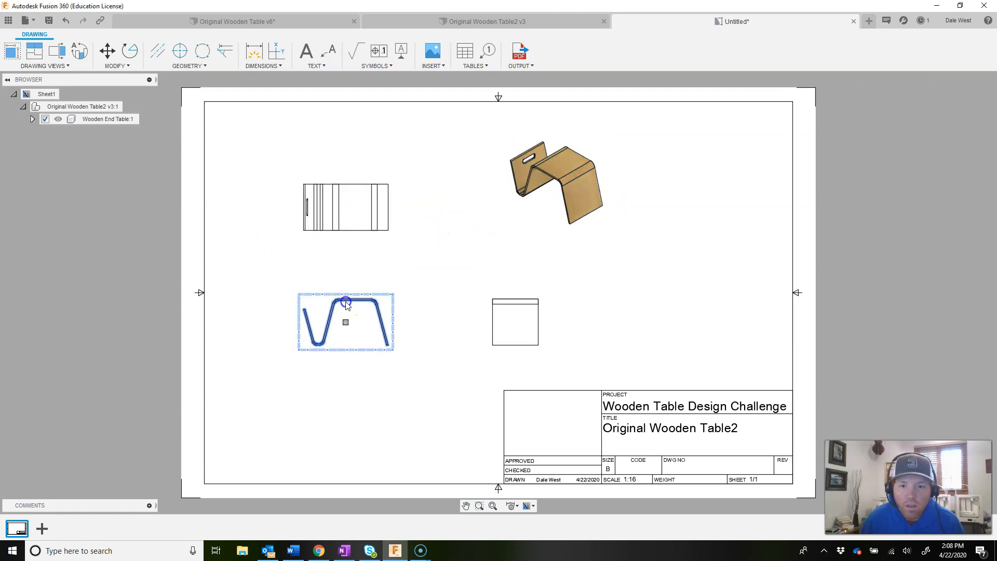
pyautogui.doubleClick(347, 305)
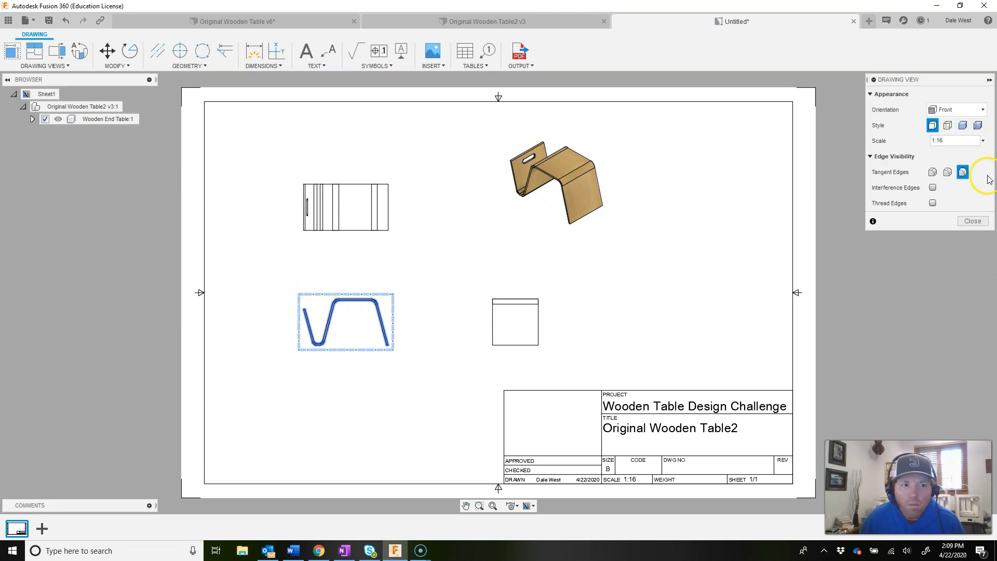
pyautogui.click(984, 142)
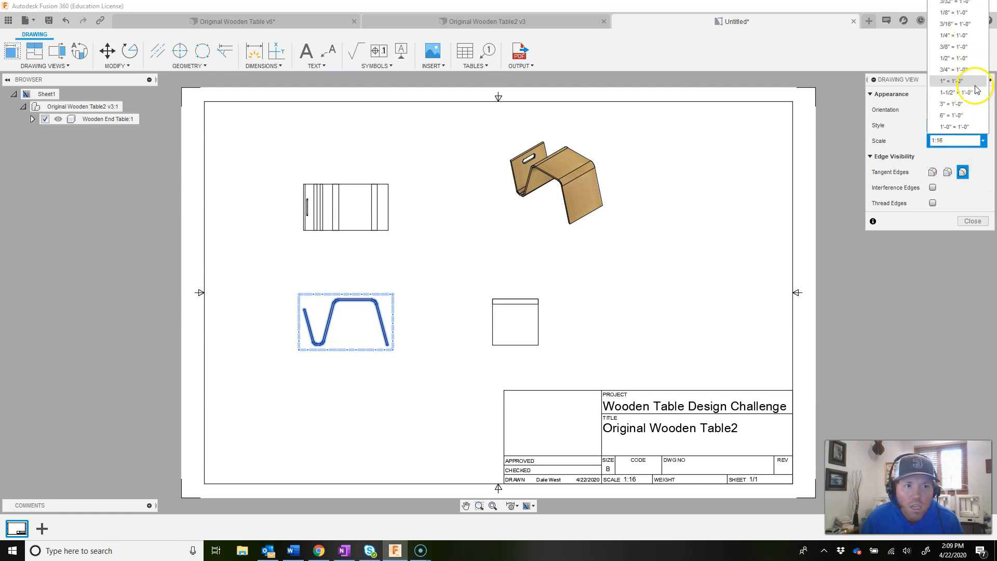
pyautogui.click(954, 141)
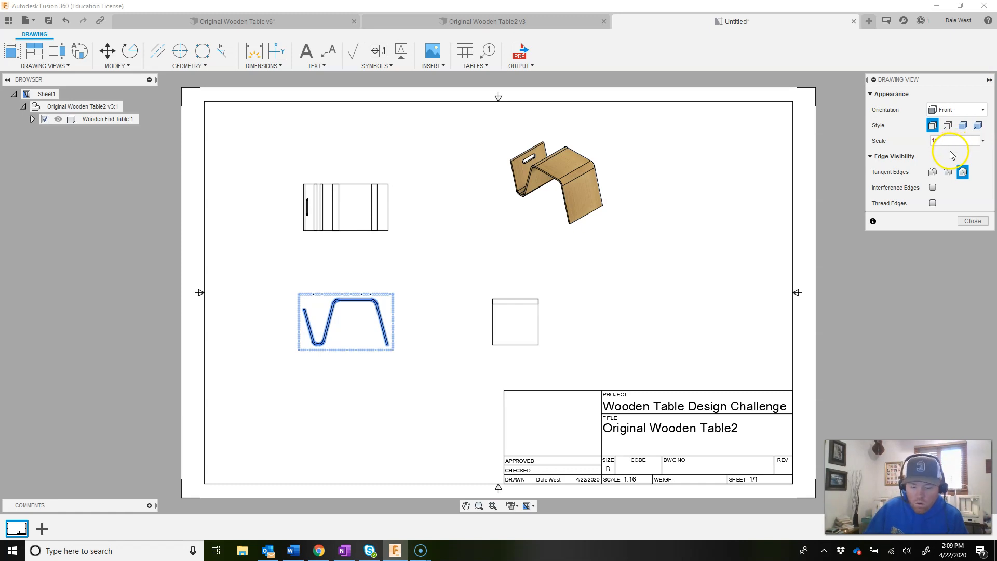
pyautogui.write('1:8')
pyautogui.press('Return')
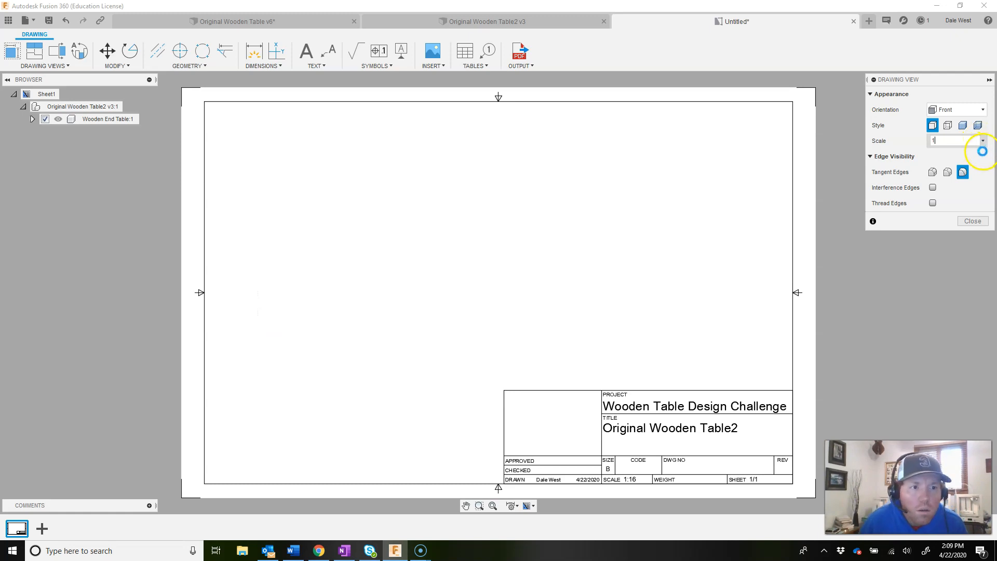
# Try the scale 1/2" = 1'-0" on the front base view
pyautogui.click(979, 140)
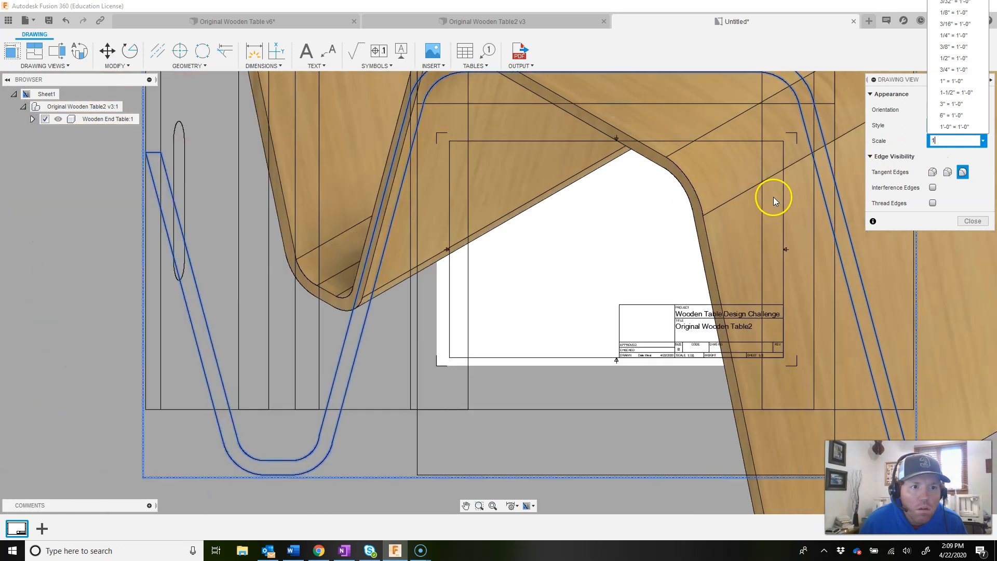
pyautogui.scroll(-2, 774, 197)
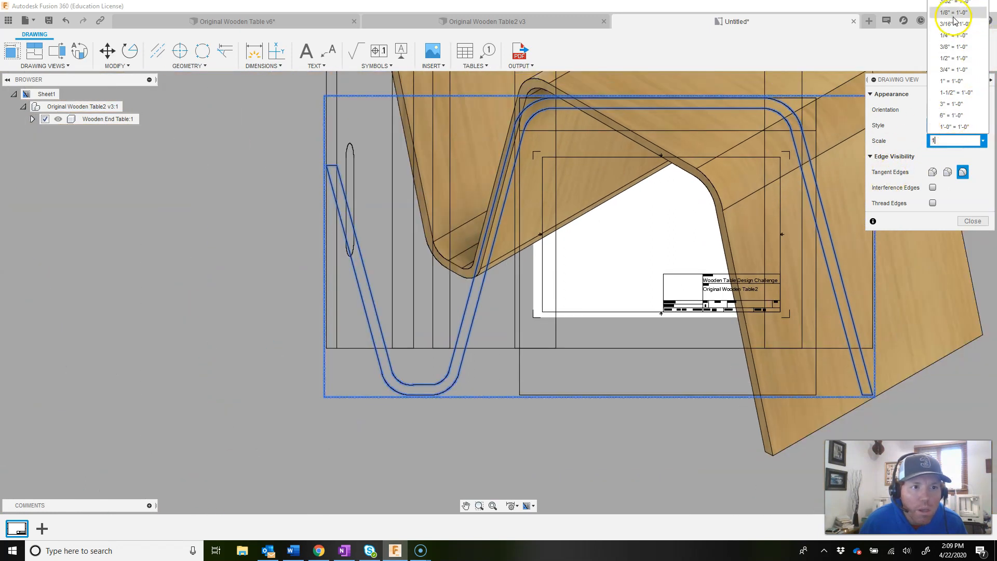
pyautogui.click(954, 58)
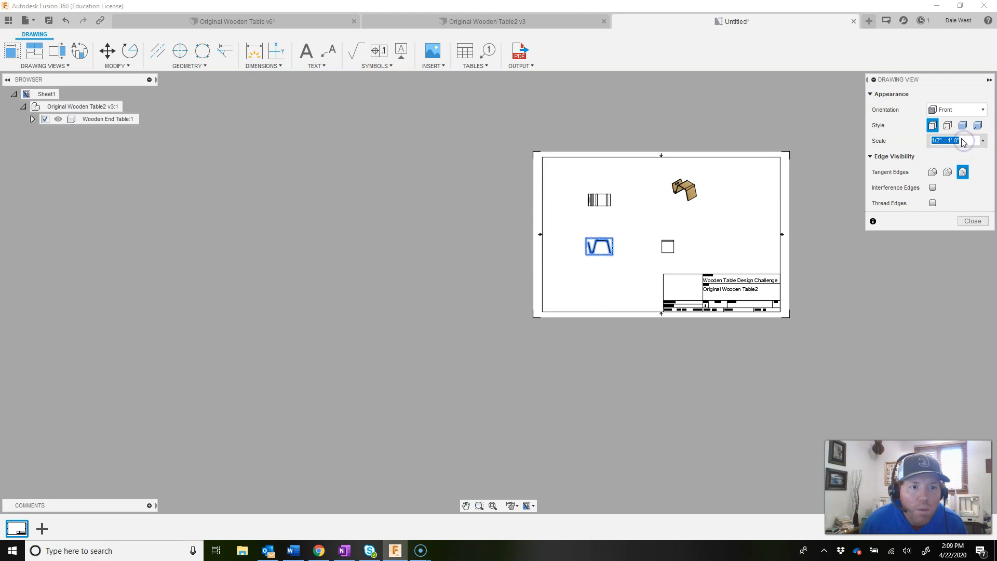
pyautogui.press('Return')
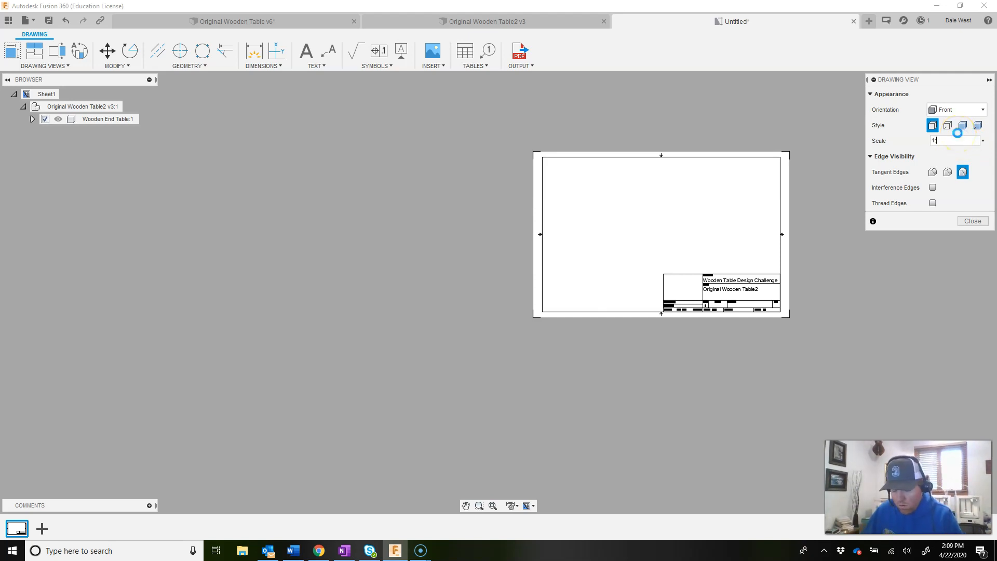
# Try scales of 1:2 and 1:10 on the front base view
pyautogui.click(950, 143)
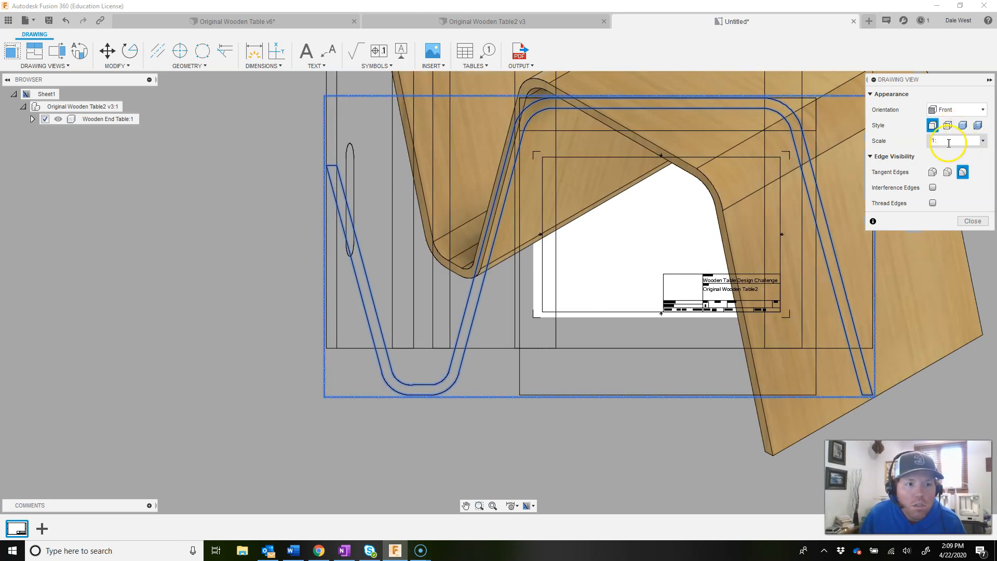
pyautogui.write(':2')
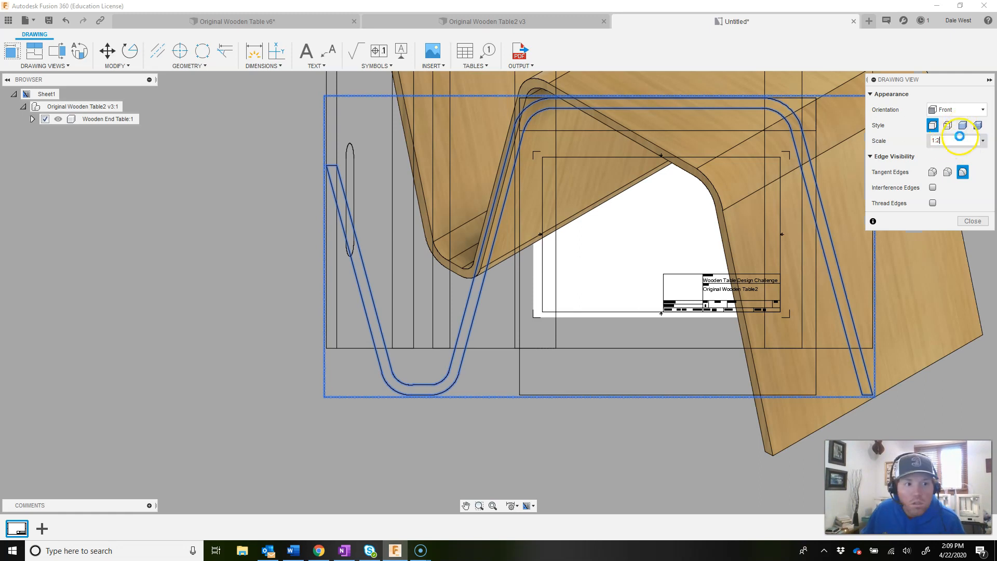
pyautogui.press('Return')
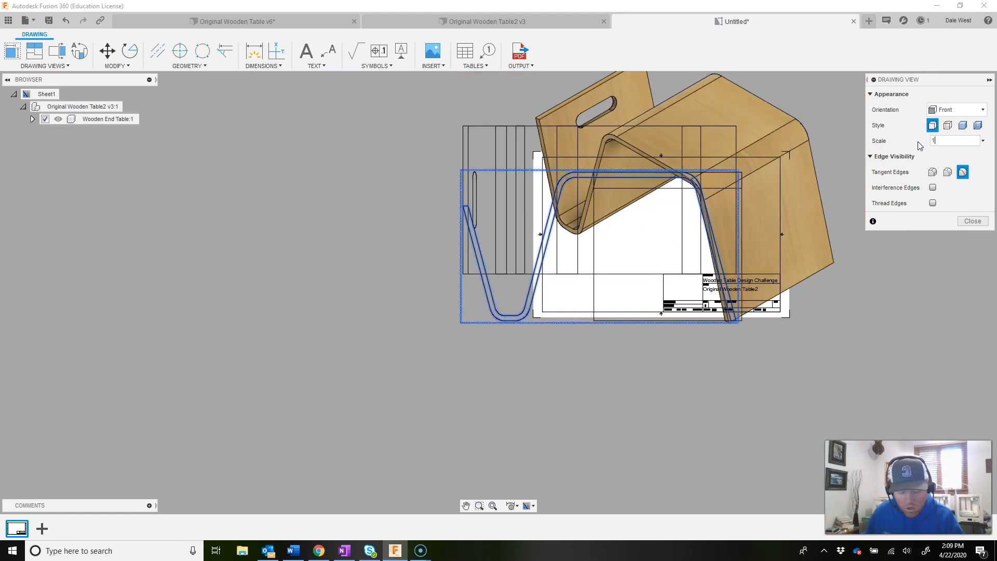
pyautogui.press('Return')
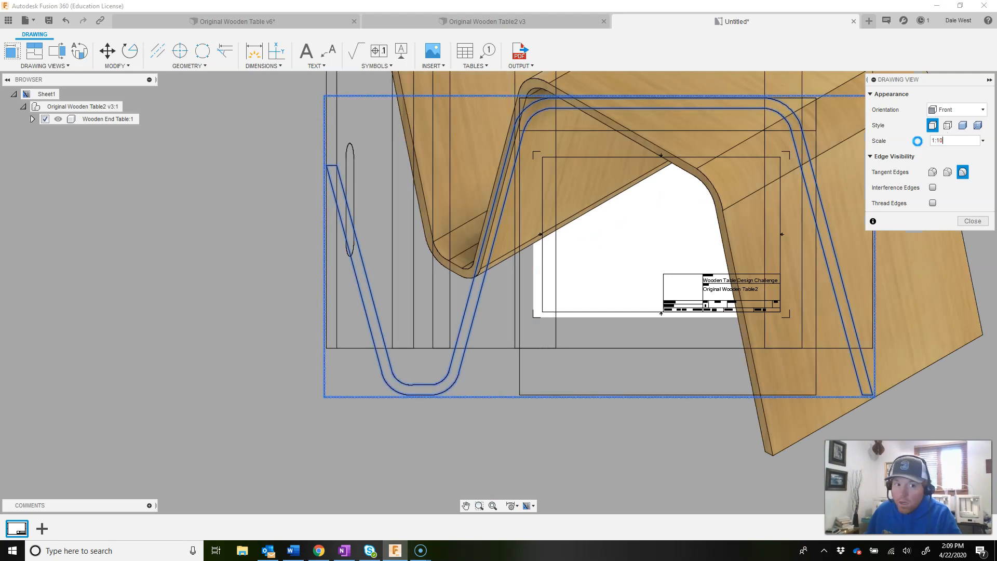
pyautogui.write(':10')
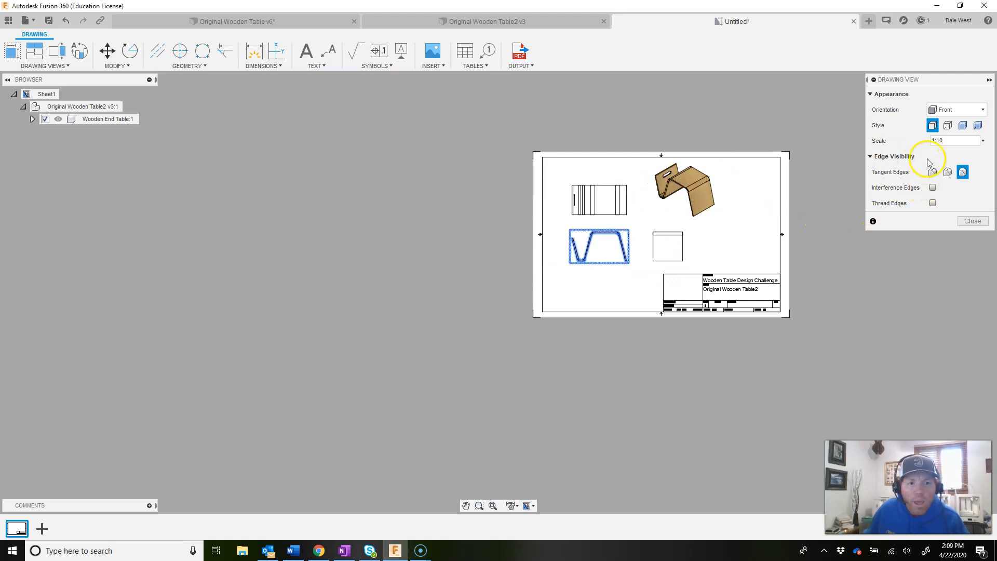
# Set the front base view's scale to 1:15 and finish editing the view
pyautogui.click(948, 141)
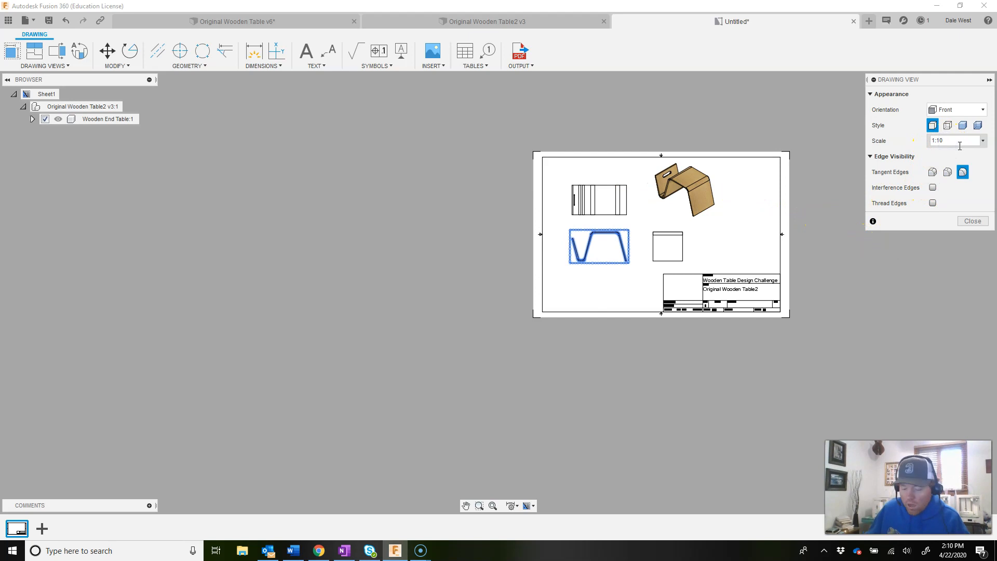
pyautogui.write('5')
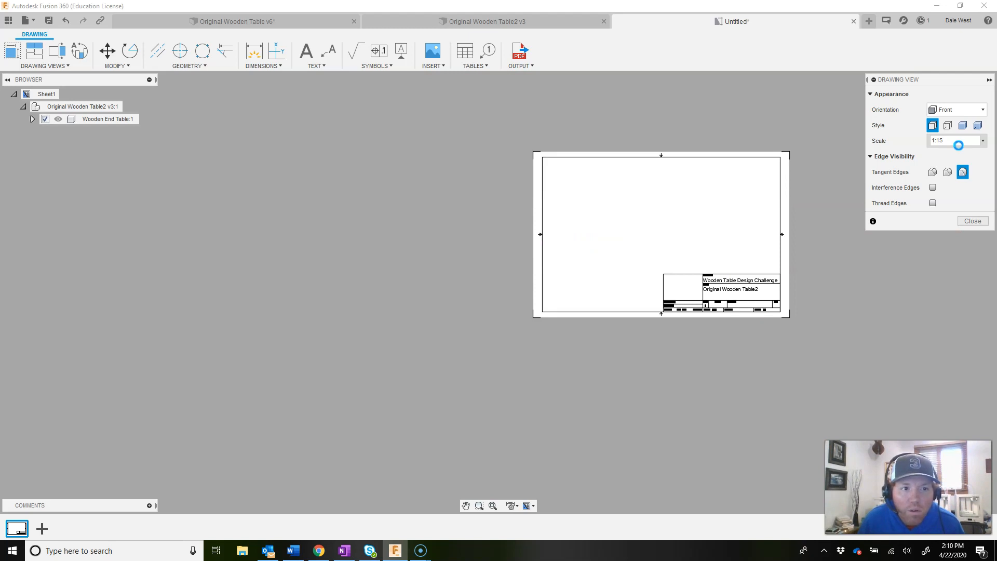
pyautogui.click(973, 221)
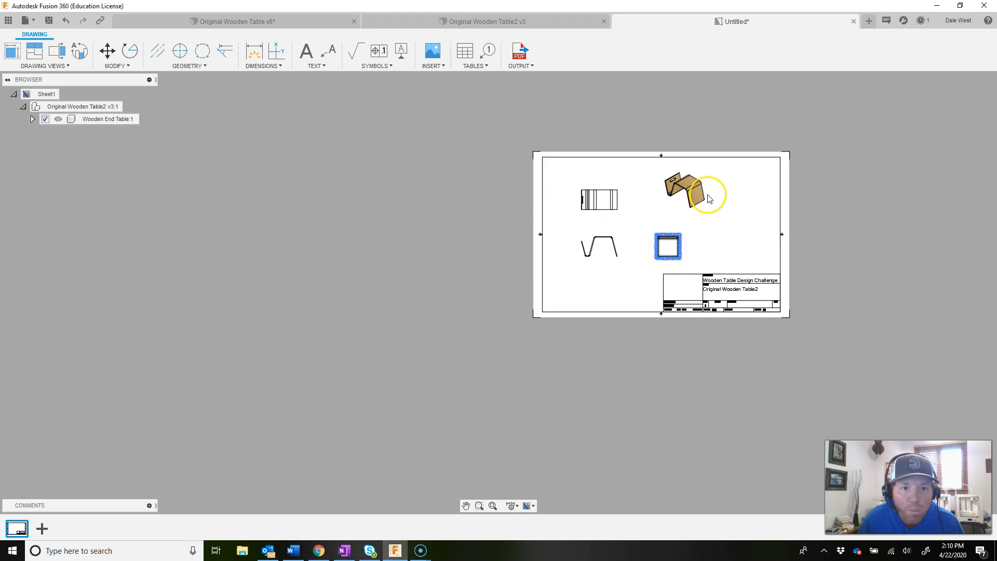
pyautogui.scroll(2, 649, 248)
pyautogui.scroll(1, 658, 252)
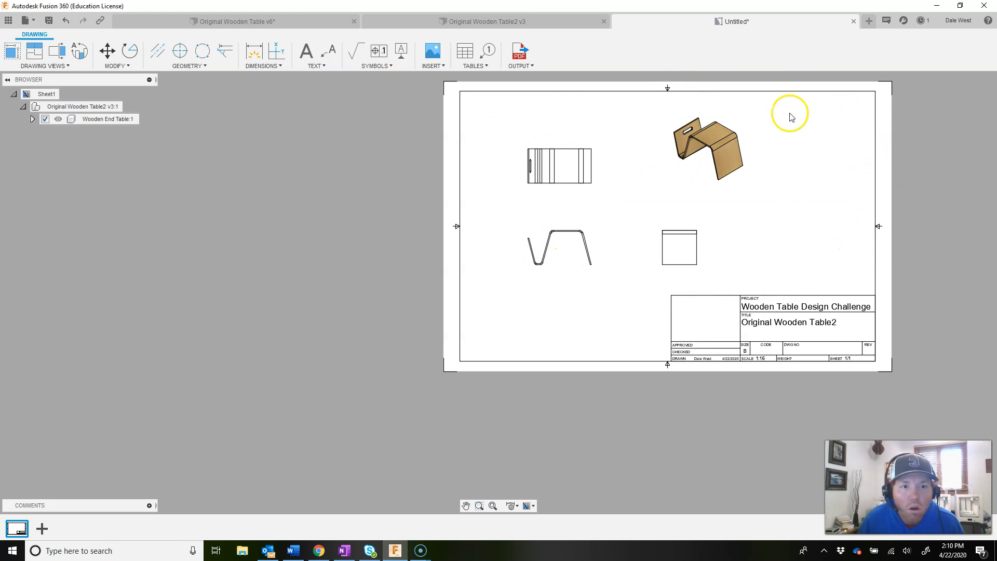
pyautogui.click(711, 152)
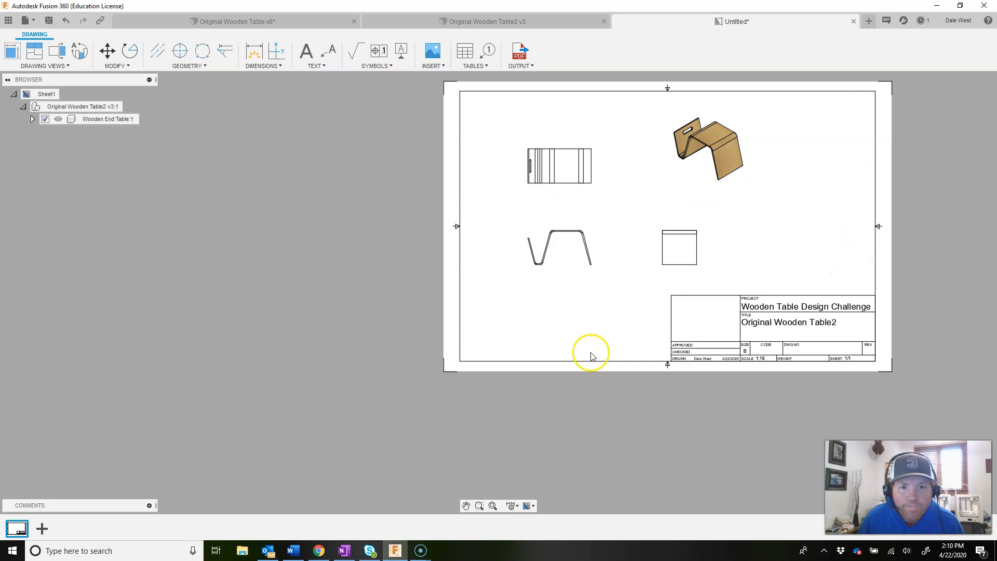
# Check the title block requirements in OneNote, and enter 1 as the drawing number in the Fusion 360 title block
pyautogui.click(343, 554)
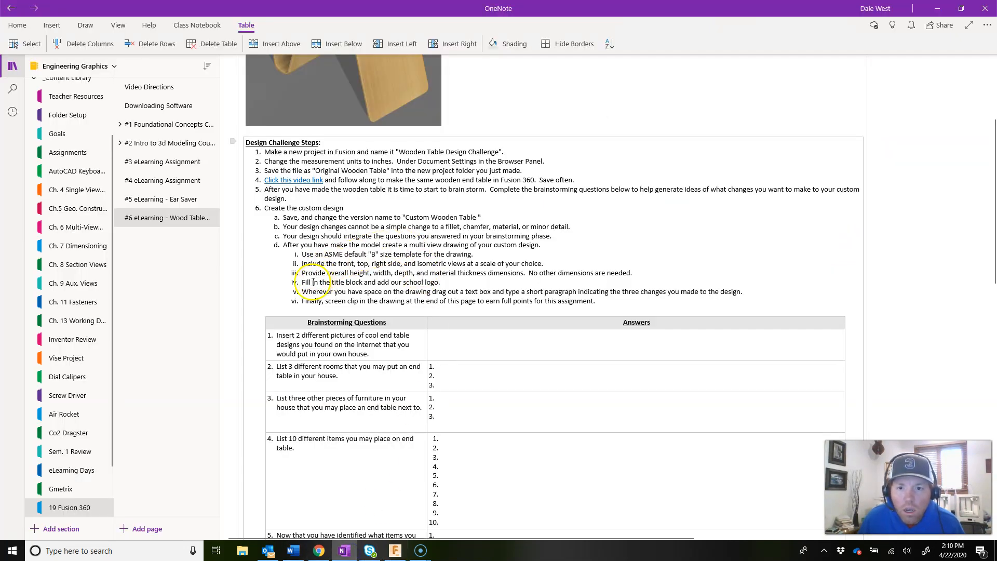
pyautogui.click(937, 9)
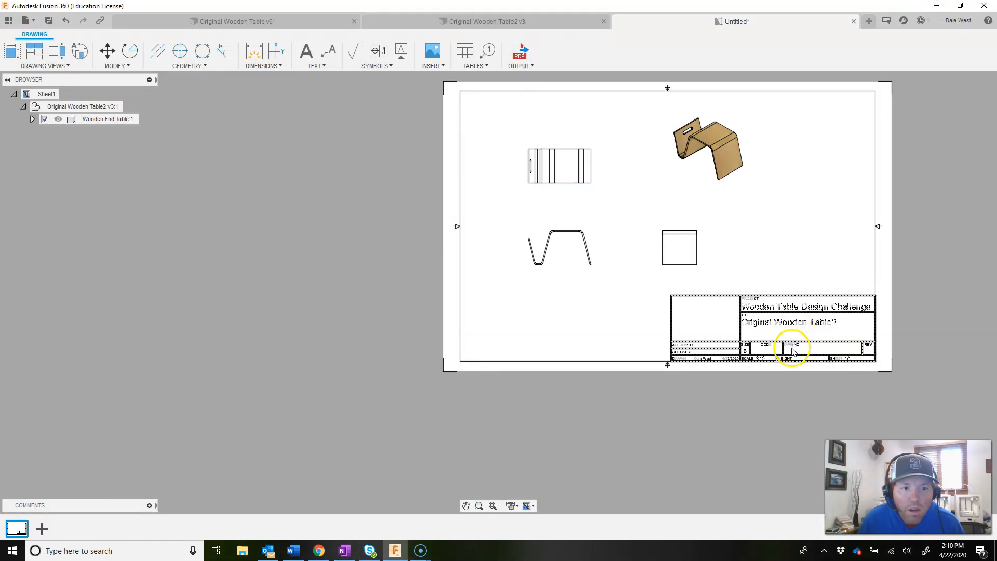
pyautogui.scroll(3, 793, 352)
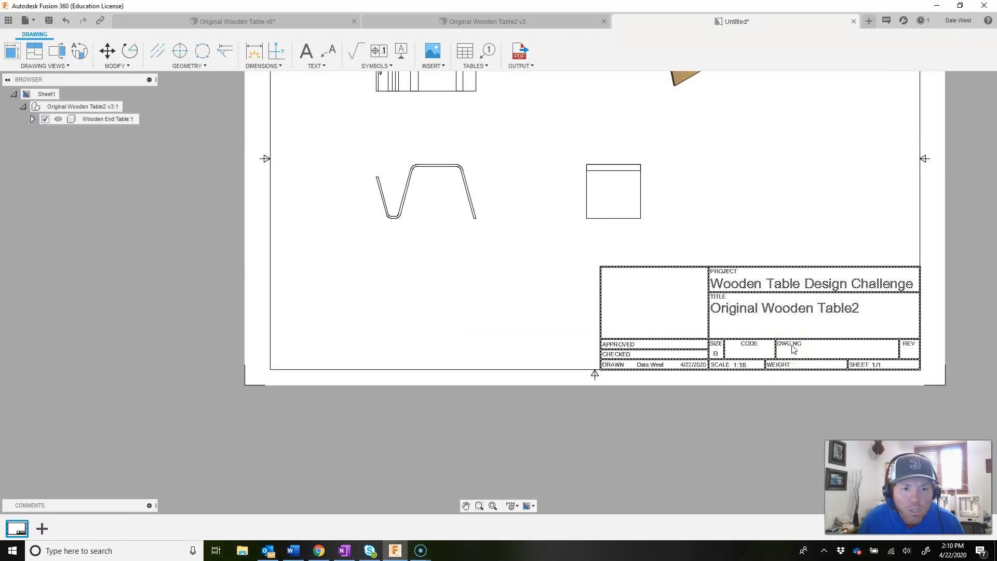
pyautogui.doubleClick(793, 349)
pyautogui.click(800, 354)
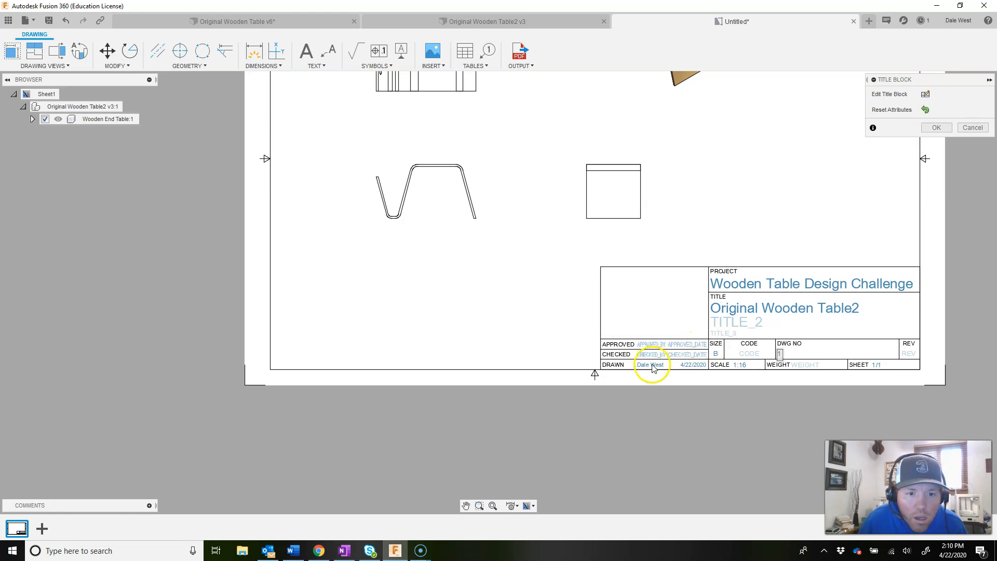
pyautogui.scroll(2, 902, 361)
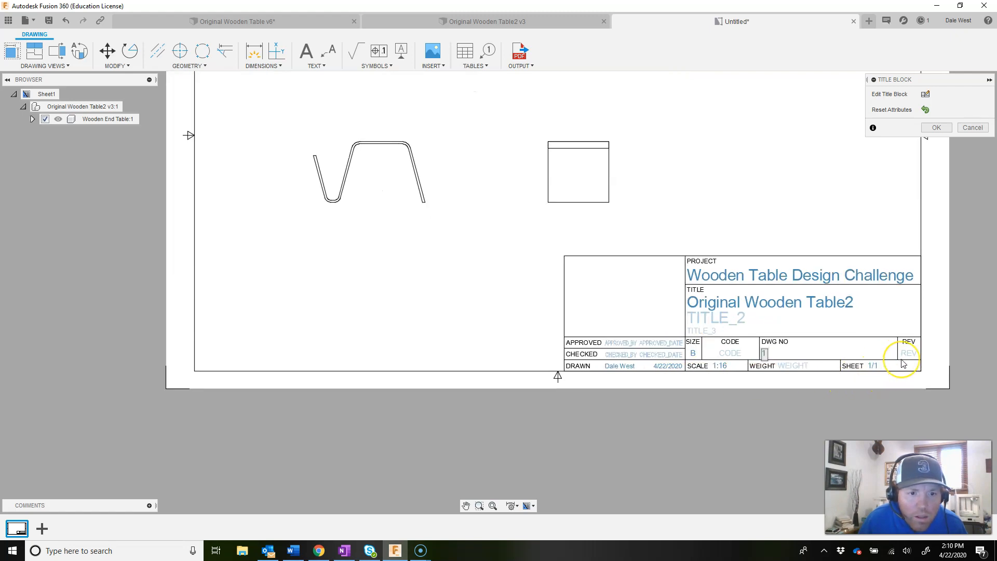
pyautogui.scroll(1, 902, 361)
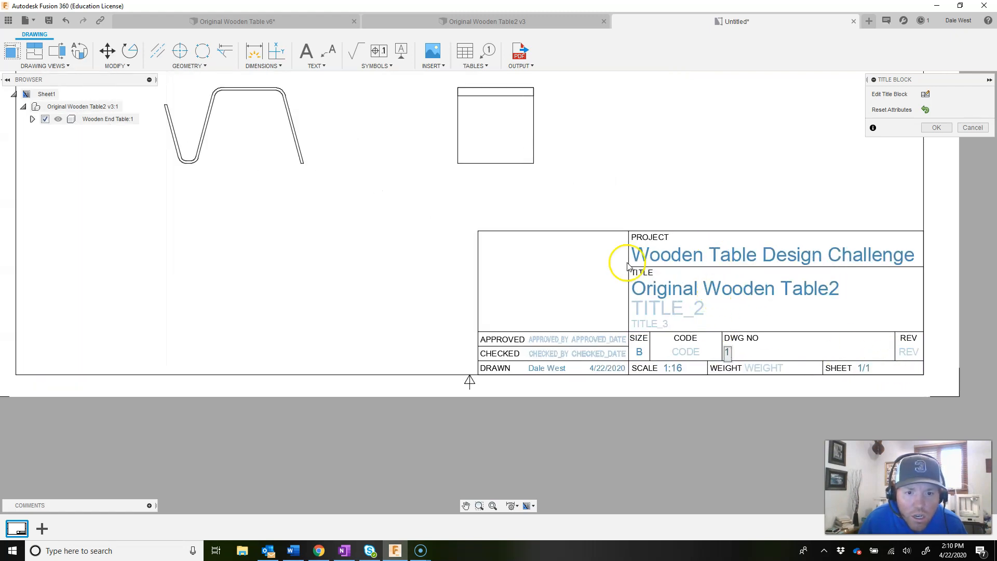
pyautogui.click(932, 127)
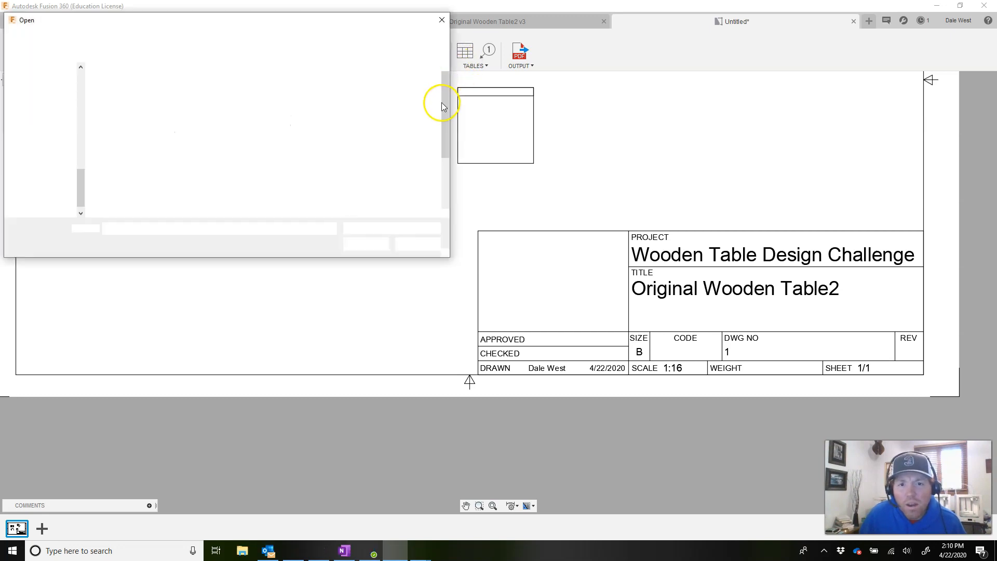
# Insert the Steelmen Field Logo 2 image from Downloads at the lower edge of the title block's empty cell
pyautogui.moveTo(445, 101); pyautogui.dragTo(439, 171)
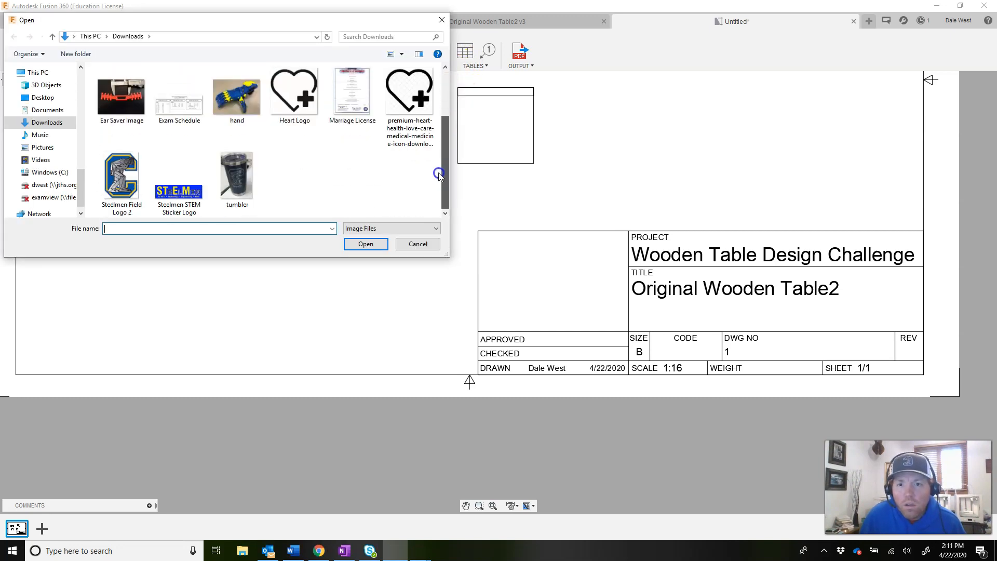
pyautogui.click(121, 174)
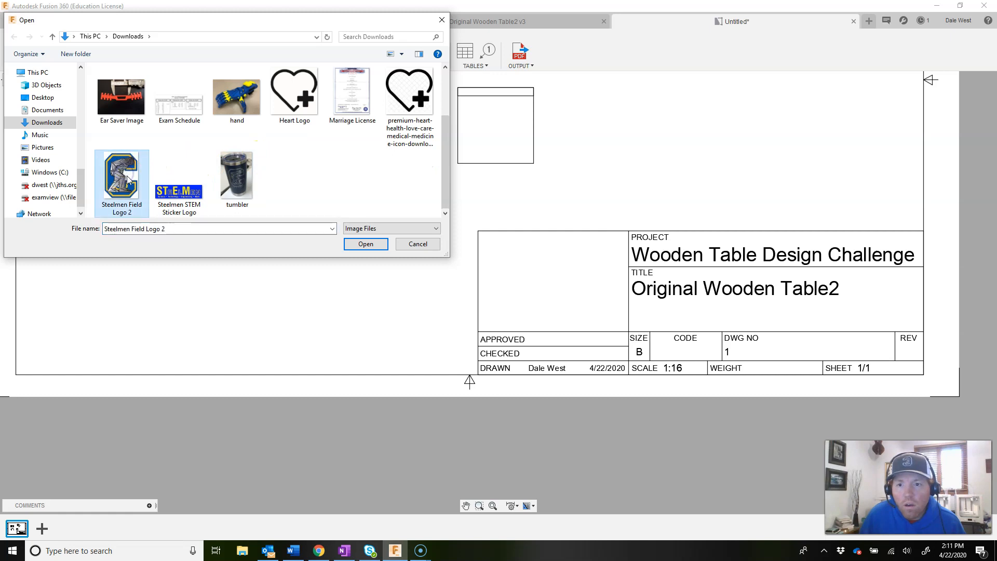
pyautogui.click(366, 247)
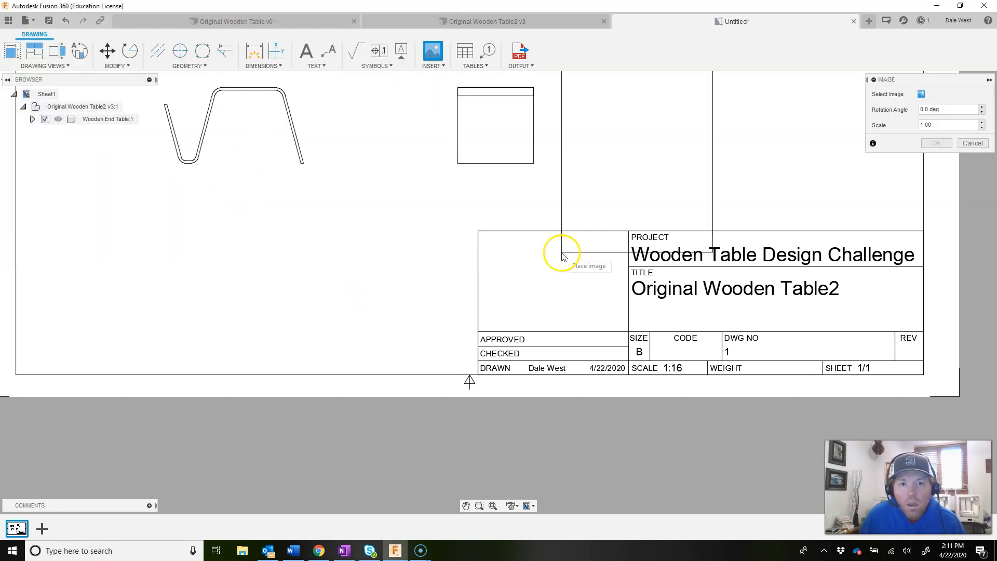
pyautogui.click(505, 327)
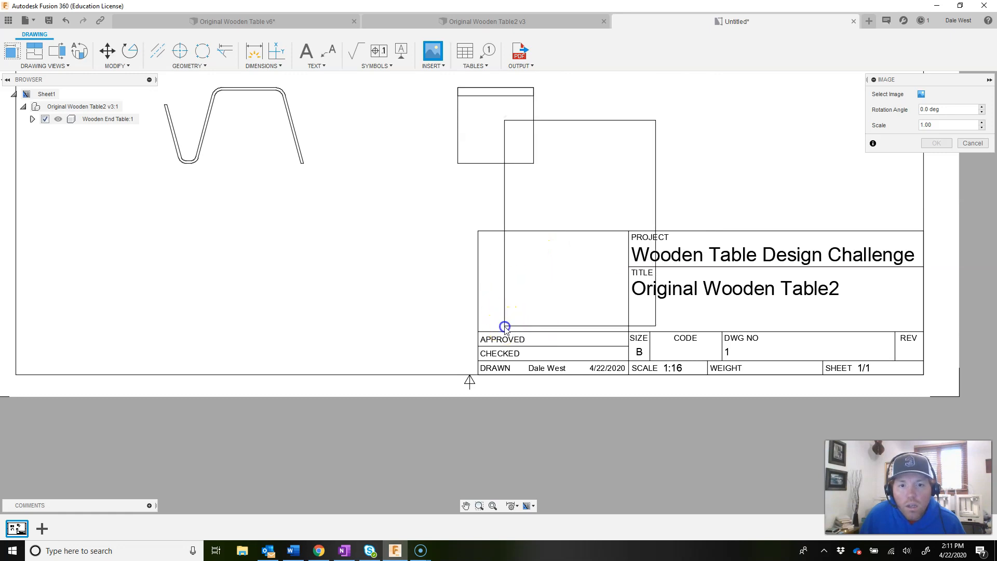
# Set the inserted logo image's scale to 0.4
pyautogui.click(956, 158)
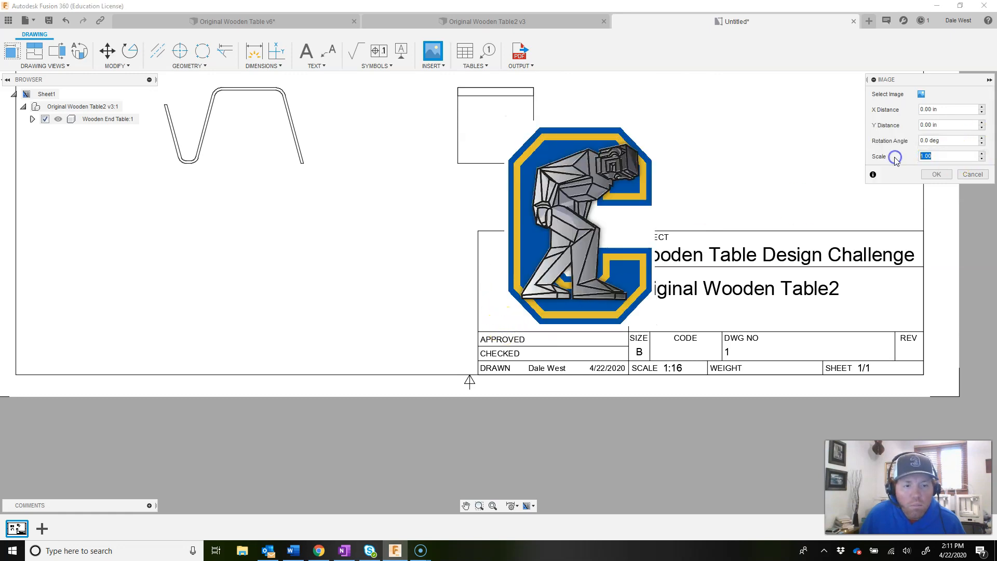
pyautogui.click(949, 160)
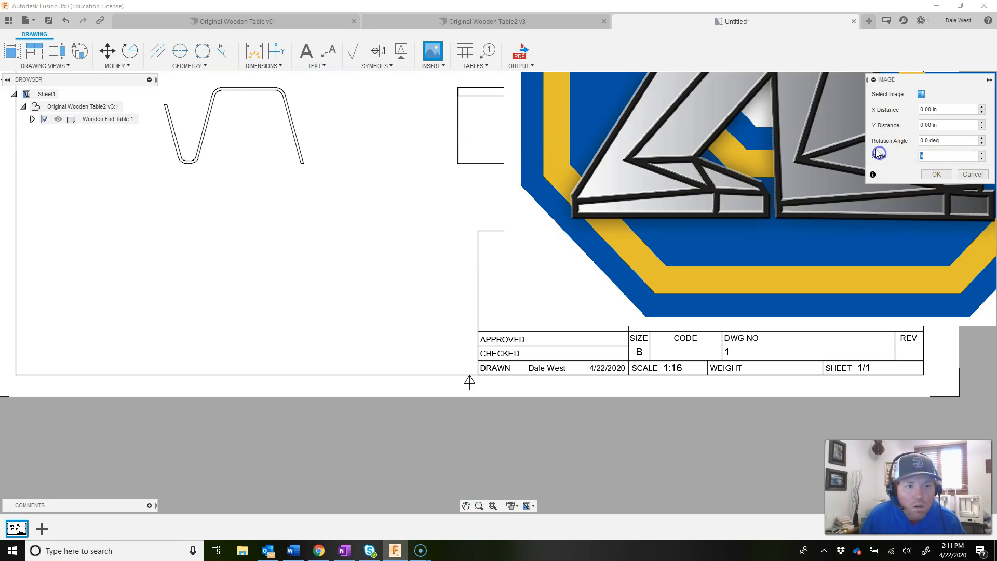
pyautogui.write('.4')
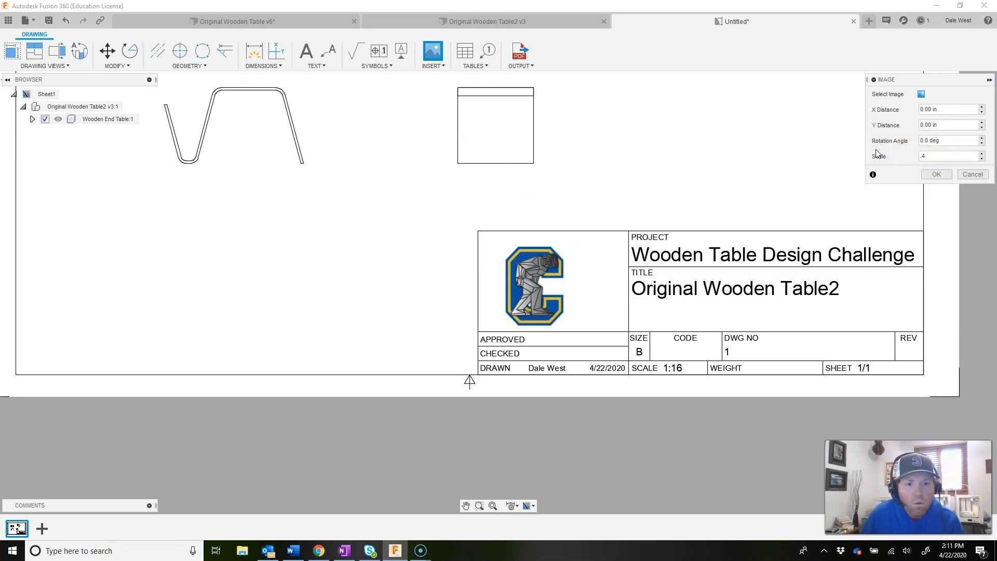
pyautogui.click(942, 175)
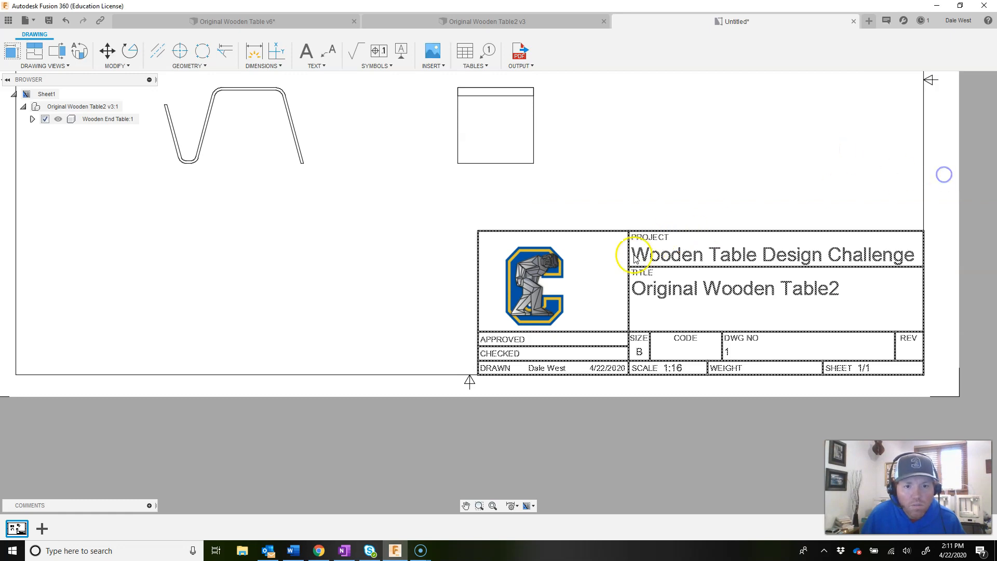
pyautogui.click(537, 262)
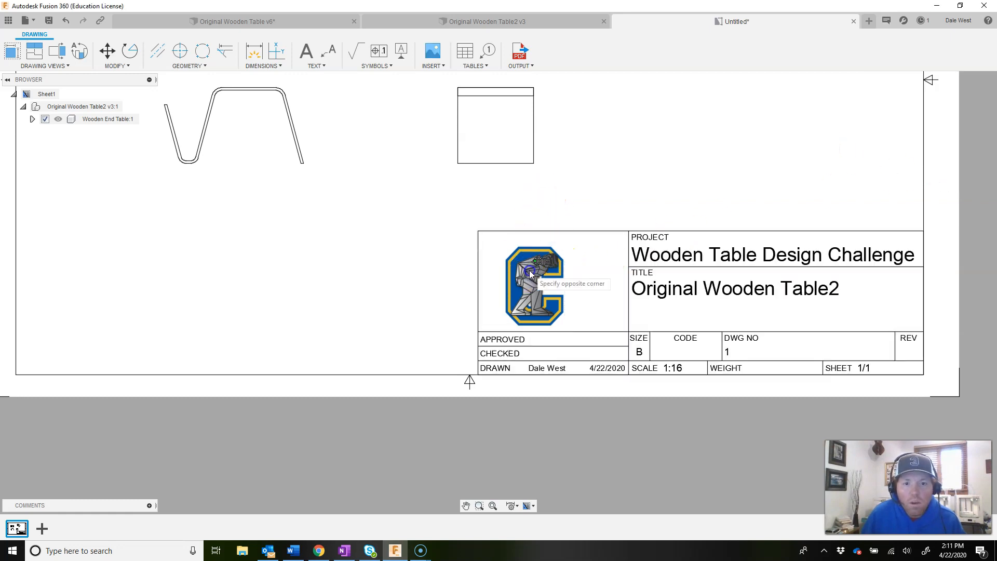
pyautogui.click(107, 51)
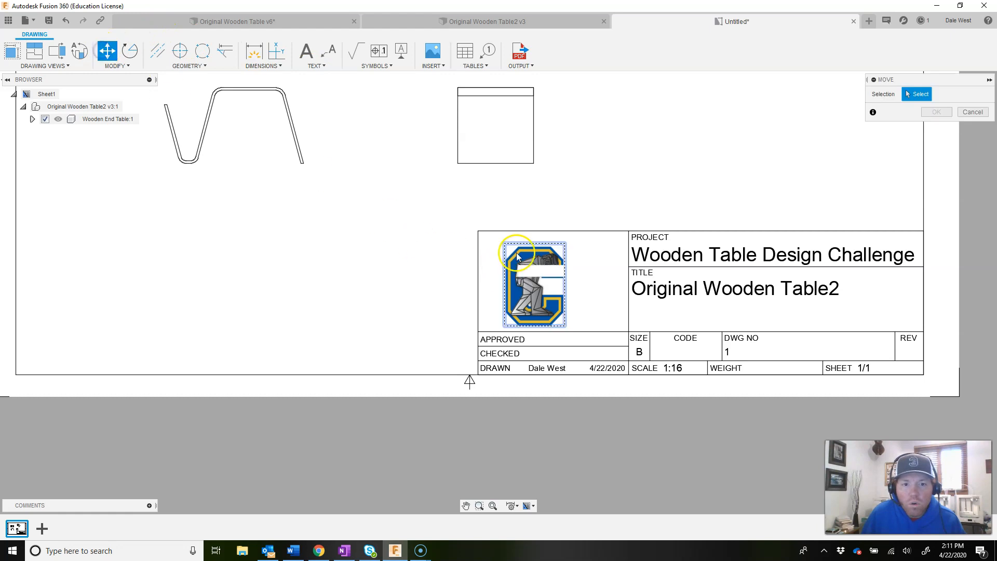
pyautogui.click(539, 267)
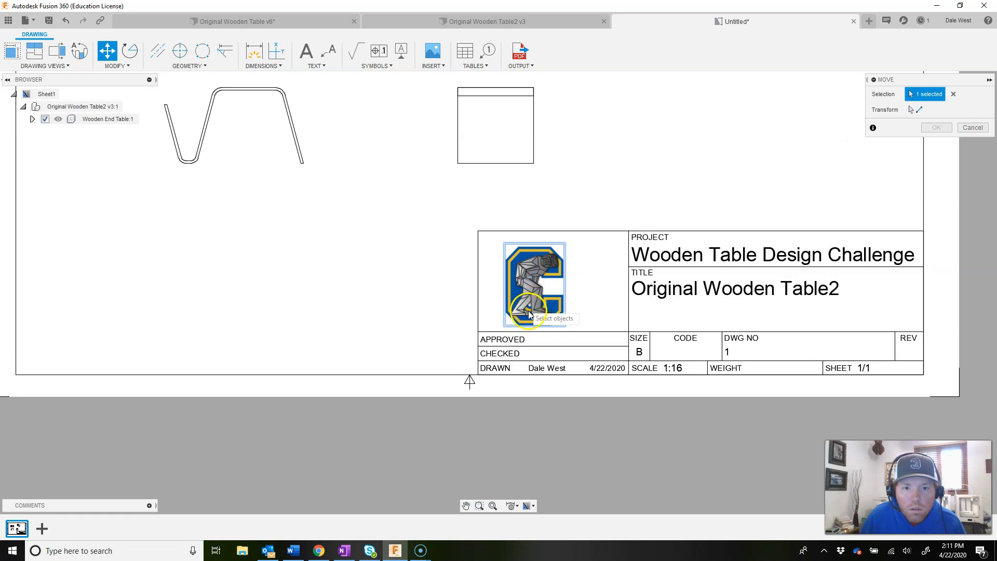
pyautogui.click(970, 127)
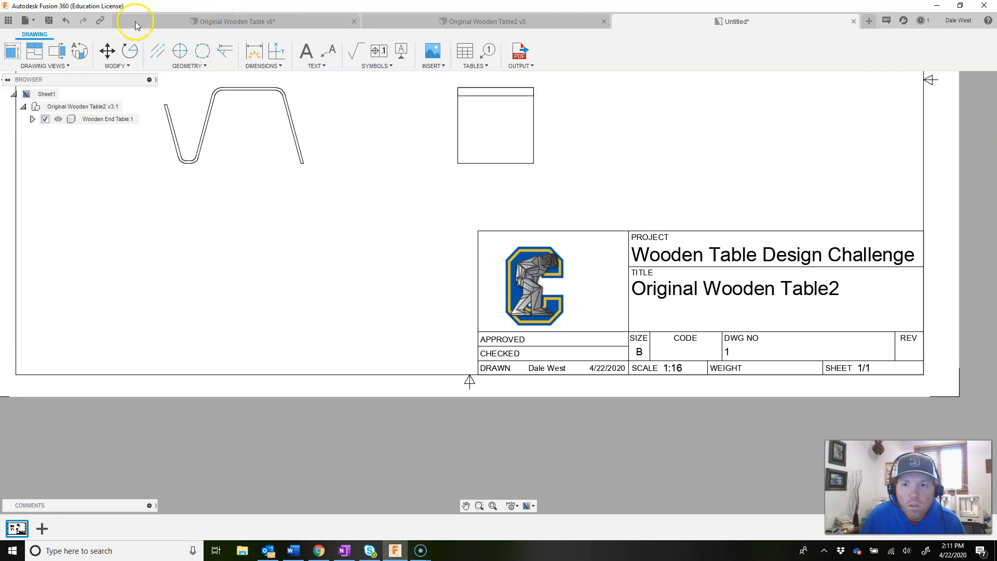
# Move the school logo point to point so that it sits centred in the empty cell of the title block
pyautogui.click(107, 51)
pyautogui.click(567, 290)
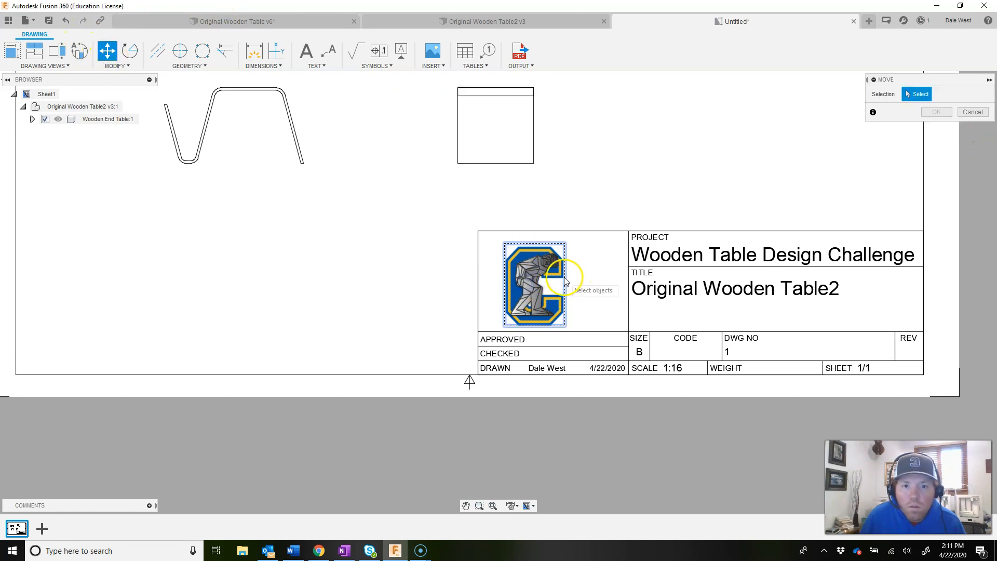
pyautogui.click(727, 211)
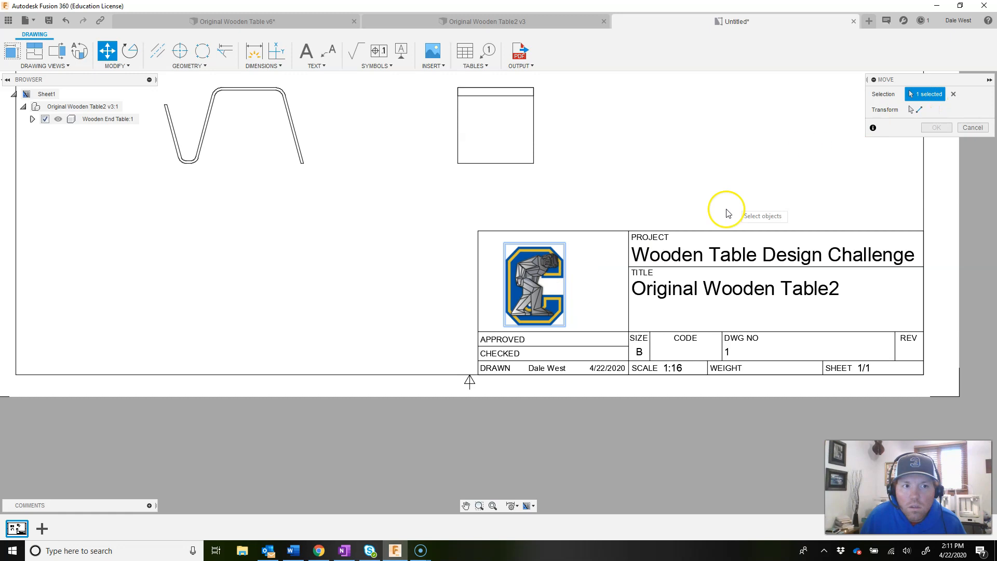
pyautogui.click(535, 294)
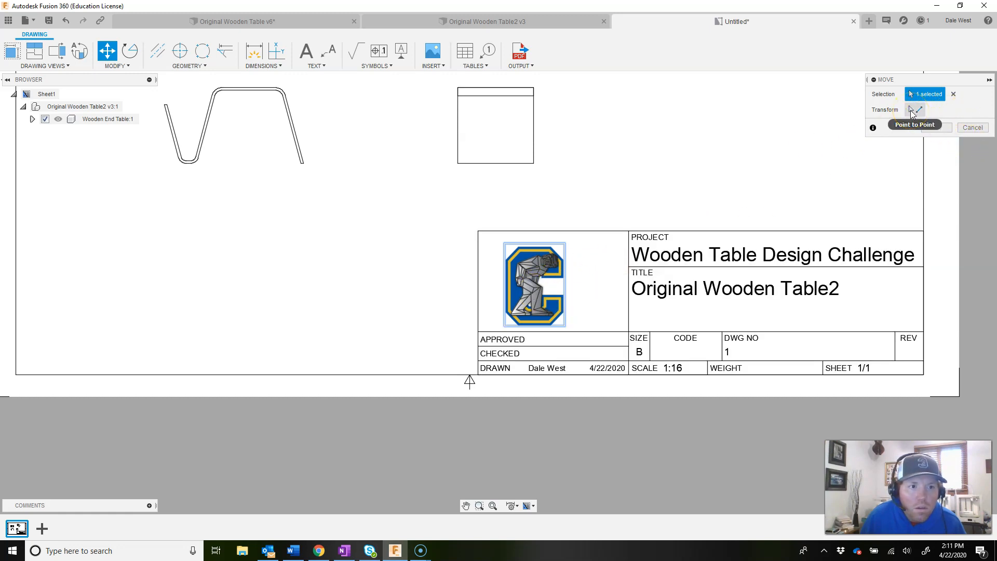
pyautogui.click(912, 113)
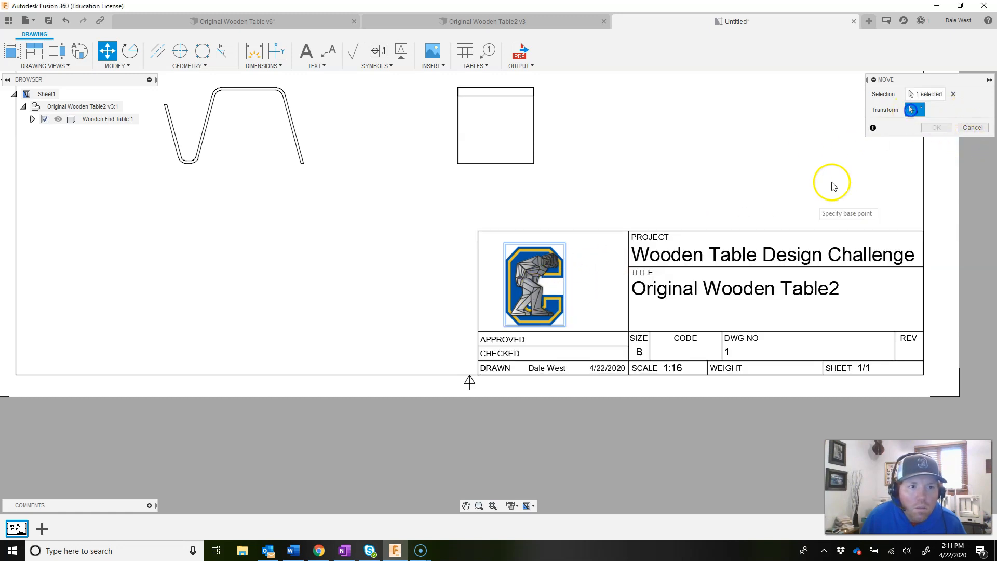
pyautogui.click(547, 286)
pyautogui.click(565, 287)
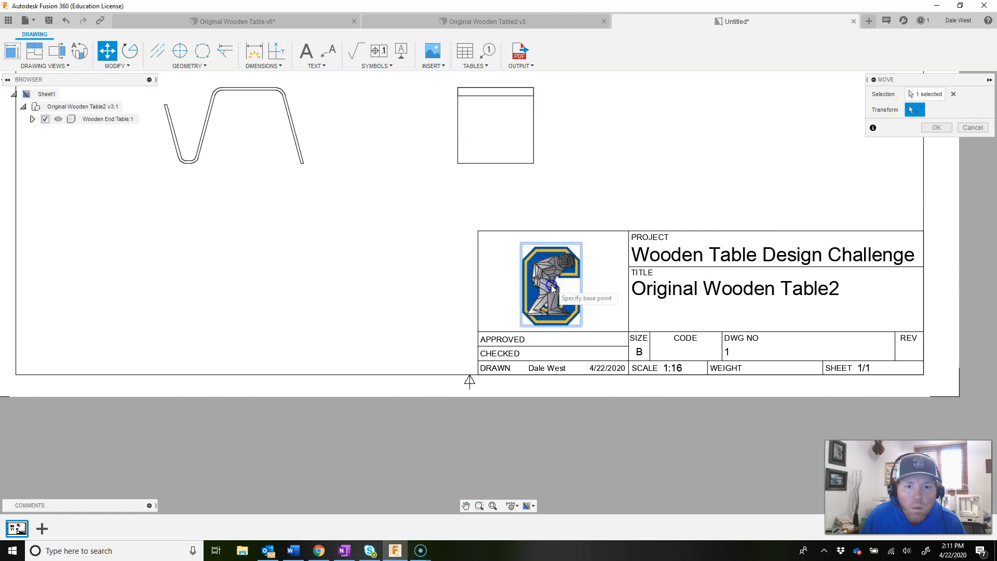
pyautogui.click(943, 131)
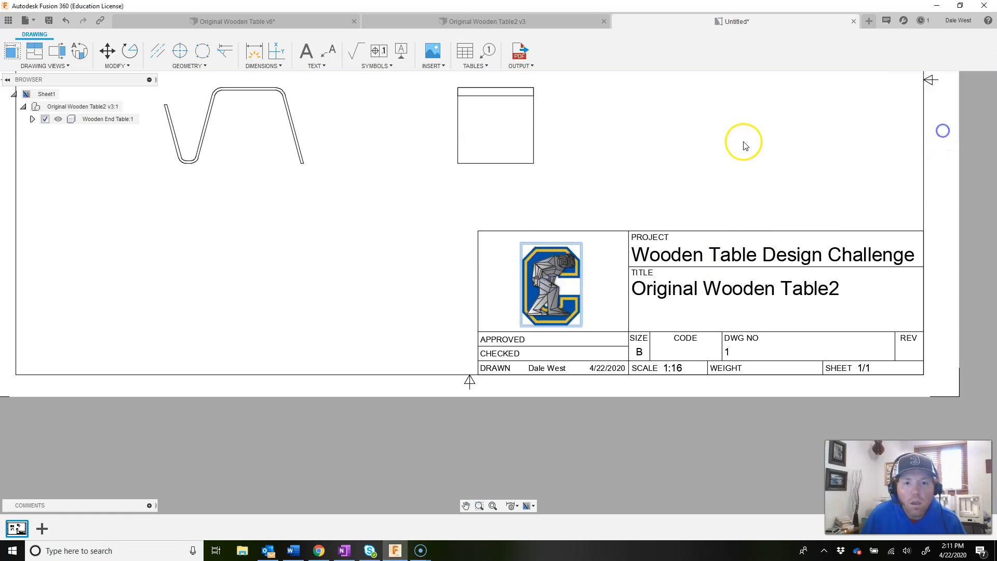
# Review the whole sheet, read the text box requirement in the OneNote design steps, and return to Fusion 360 to look for free space
pyautogui.scroll(-4, 747, 136)
pyautogui.moveTo(674, 260); pyautogui.dragTo(529, 481, button='middle')
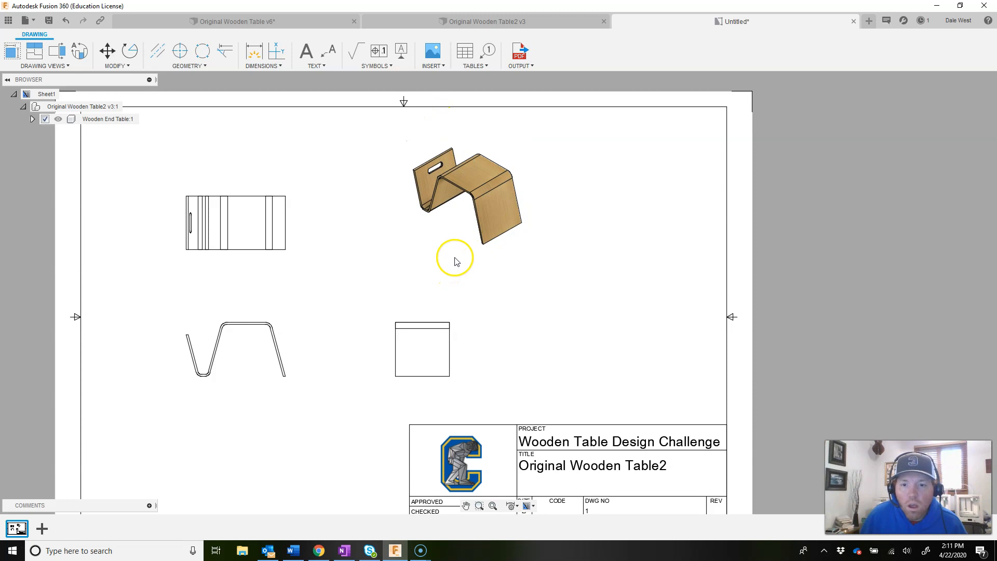
pyautogui.click(278, 347)
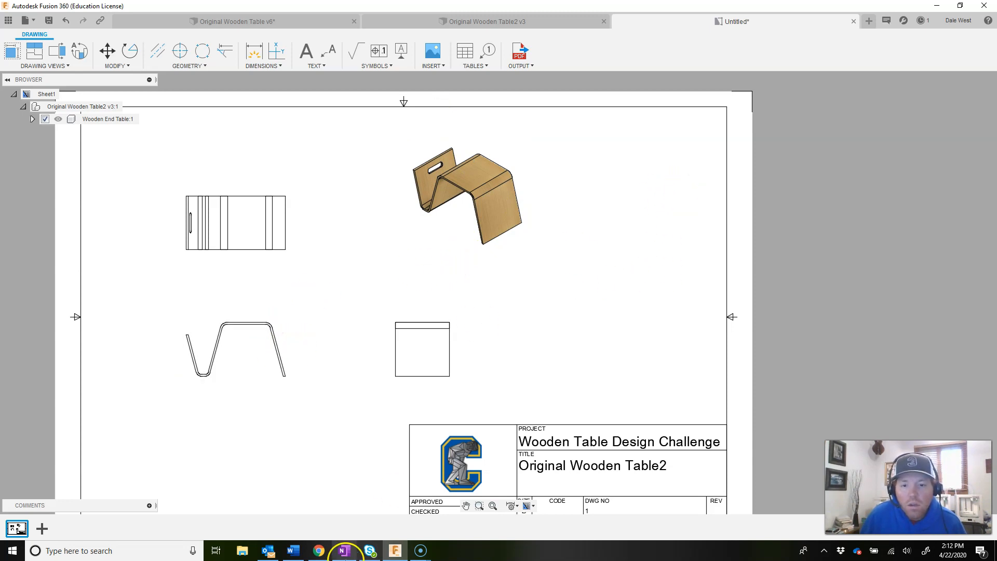
pyautogui.click(345, 551)
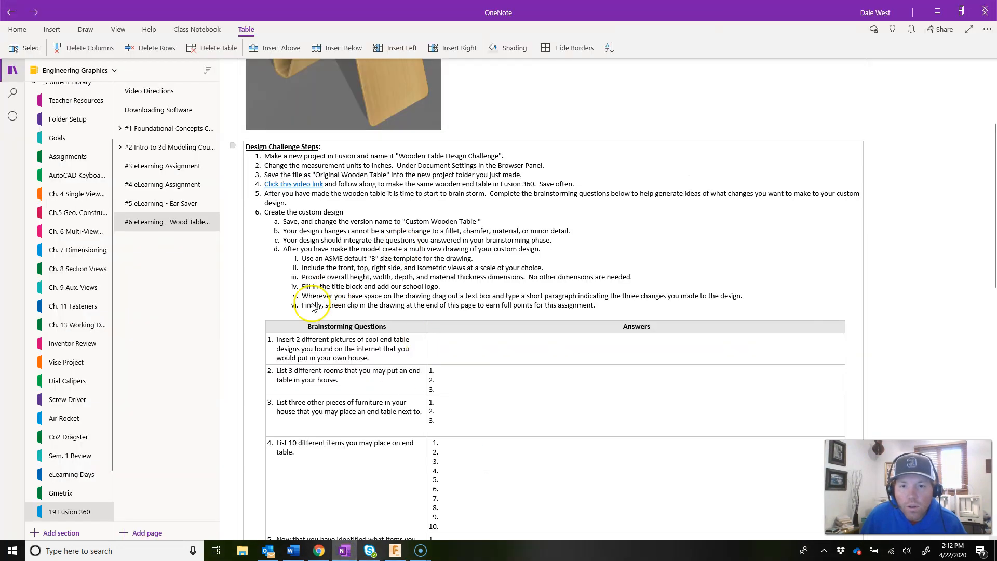
pyautogui.click(339, 300)
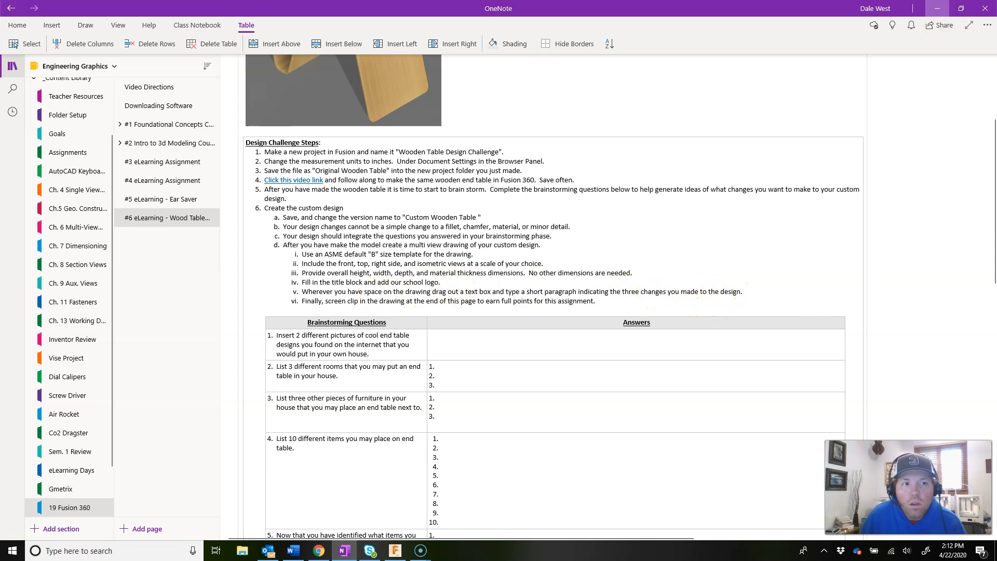
pyautogui.hotkey('alt', 'Tab')
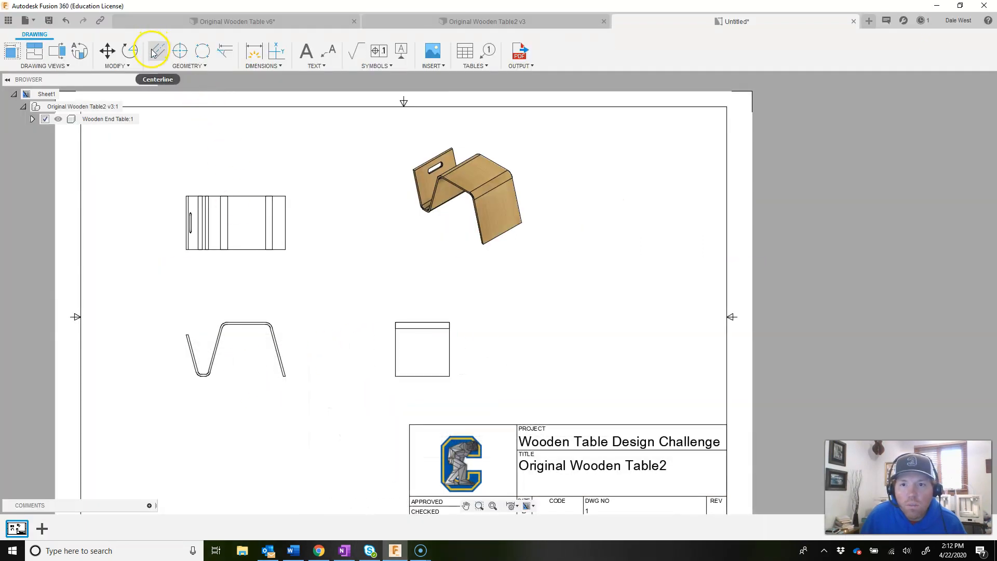
pyautogui.moveTo(513, 282); pyautogui.dragTo(606, 205, button='middle')
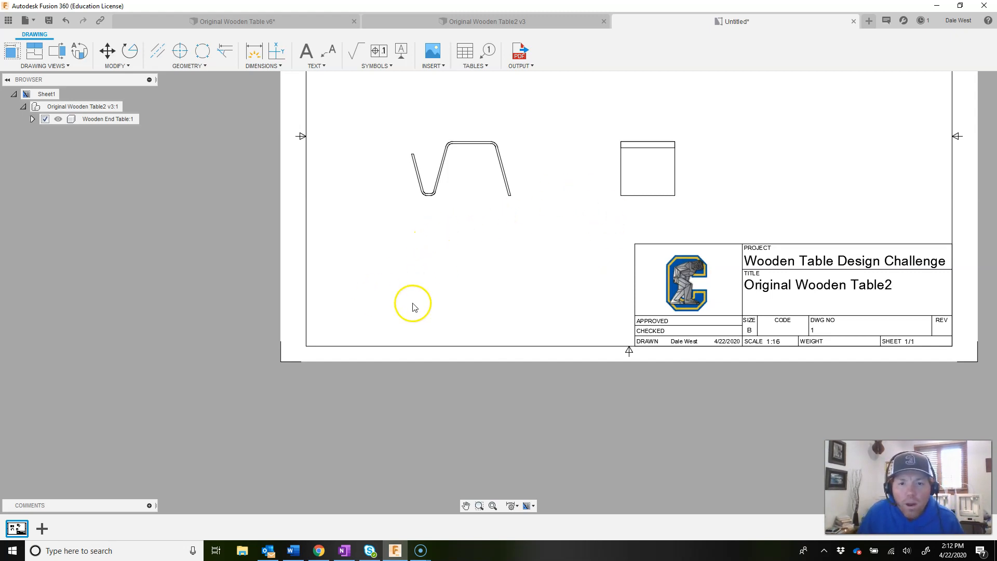
pyautogui.scroll(-1, 544, 211)
pyautogui.moveTo(585, 196); pyautogui.dragTo(525, 282, button='middle')
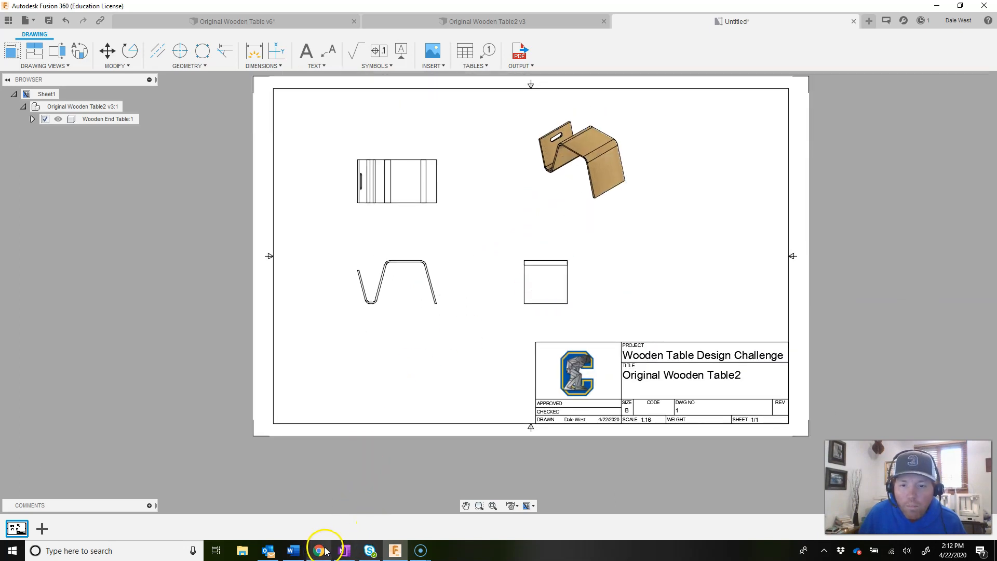
# Switch to OneNote to examine the Custom End Table Drawing section and assignment page, checking the full sheet in Fusion 360 for the screen clip
pyautogui.click(345, 549)
pyautogui.scroll(1, 339, 301)
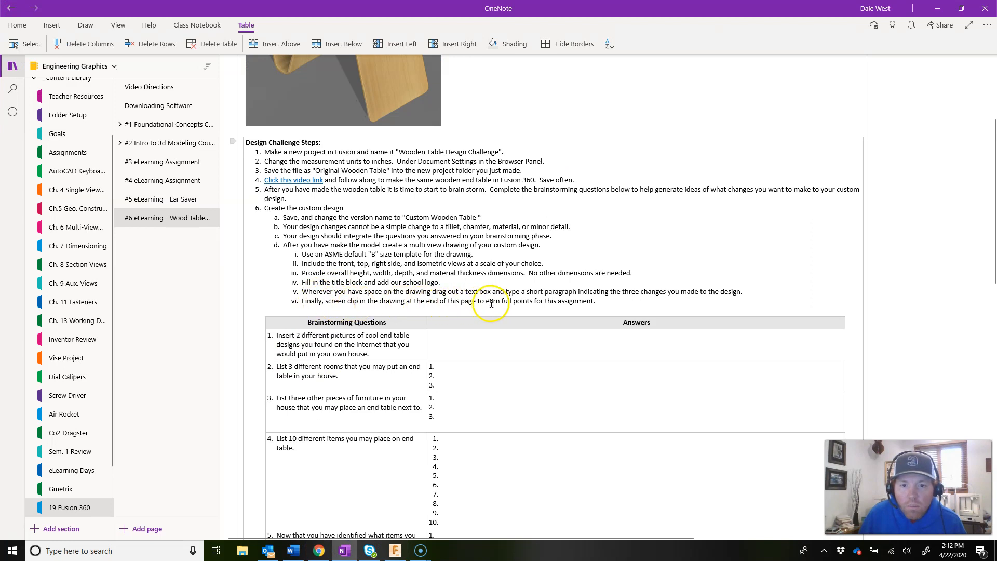
pyautogui.scroll(-10, 605, 305)
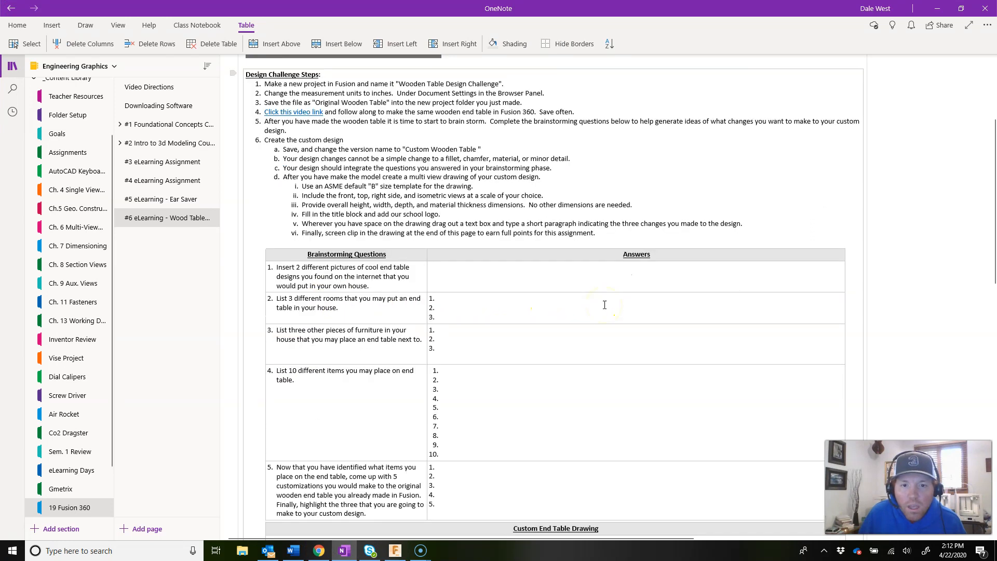
pyautogui.scroll(4, 596, 283)
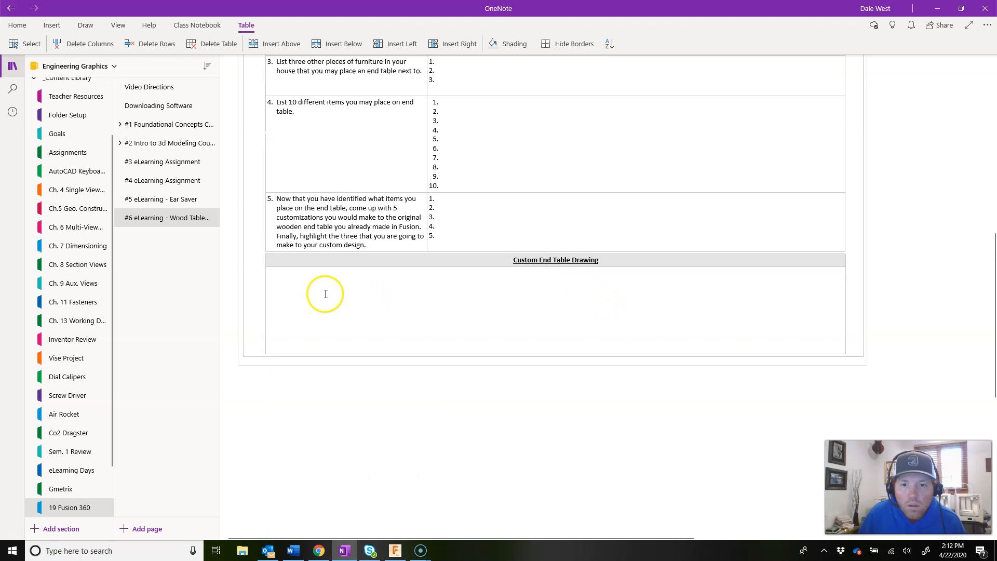
pyautogui.click(395, 551)
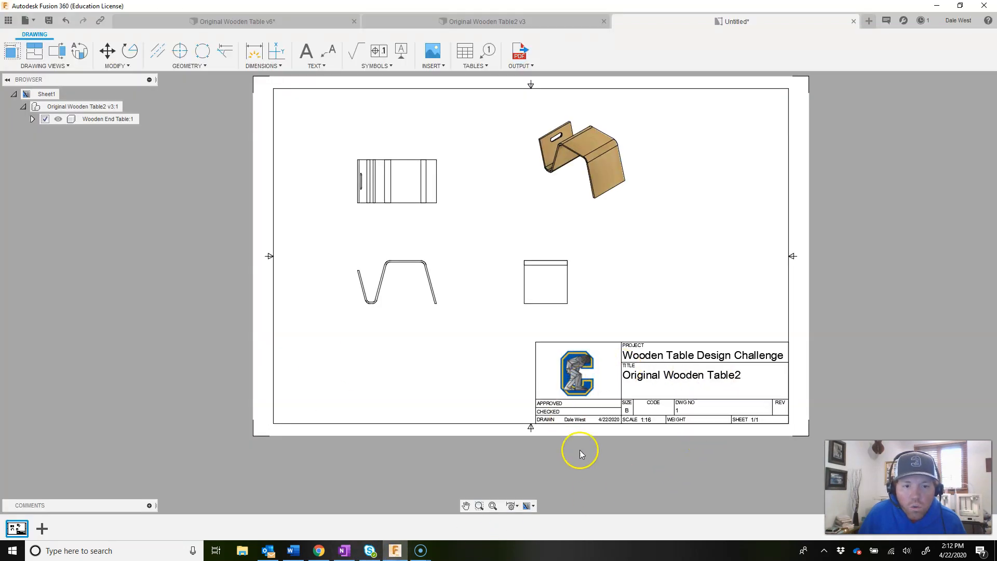
pyautogui.moveTo(734, 151)
pyautogui.mouseDown(button='middle')
pyautogui.moveTo(704, 200)
pyautogui.moveTo(707, 178)
pyautogui.mouseUp(button='middle')
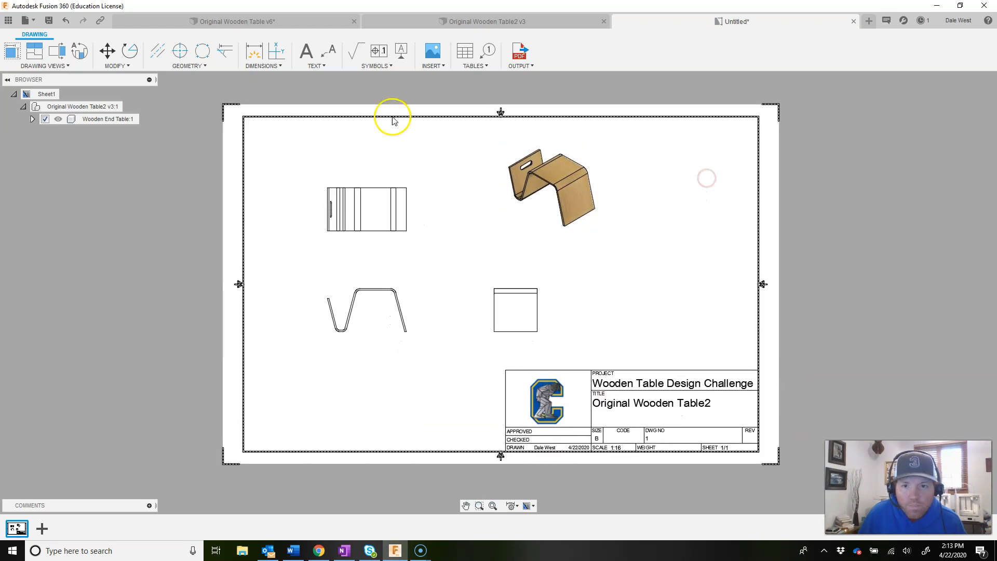
pyautogui.click(339, 552)
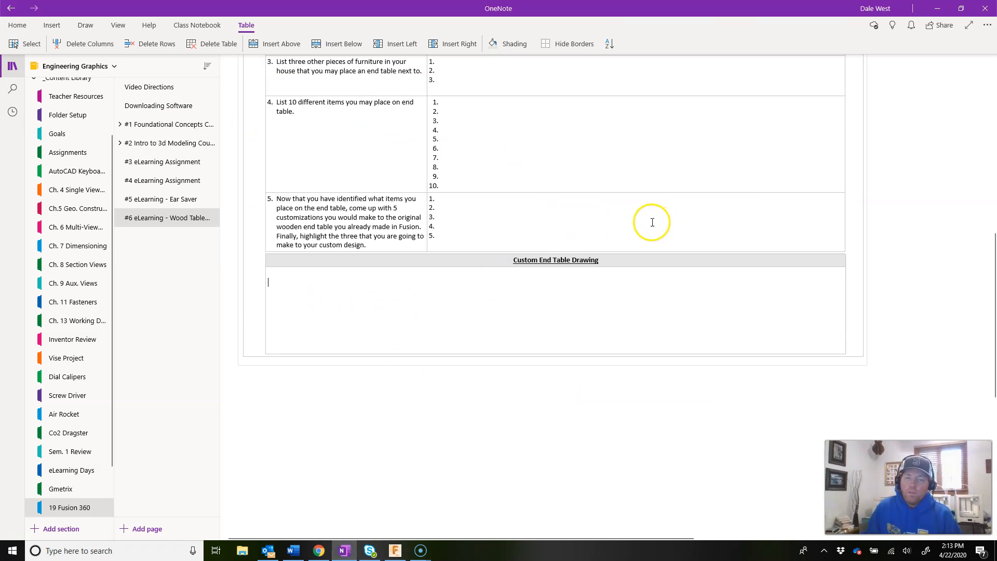
pyautogui.scroll(10, 606, 316)
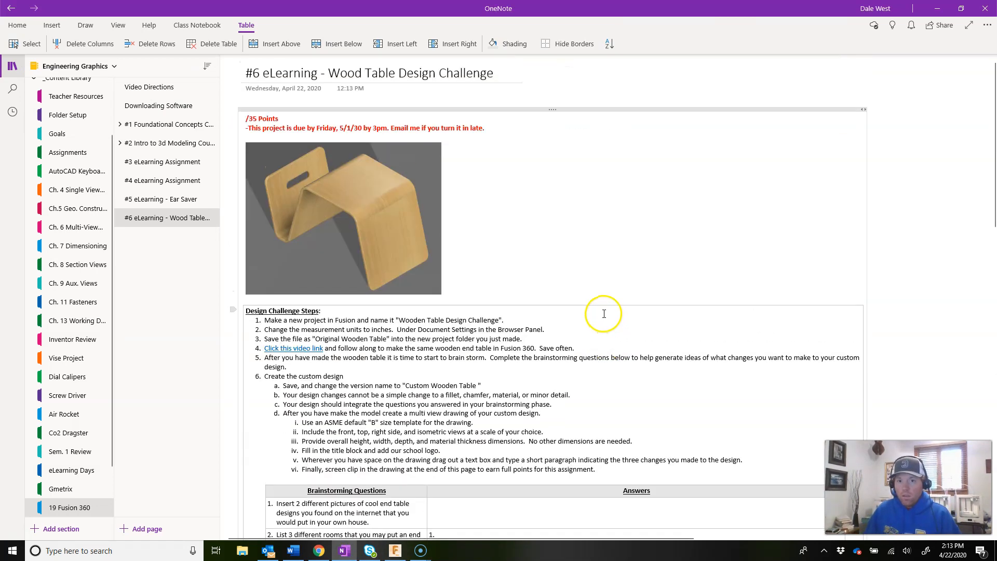